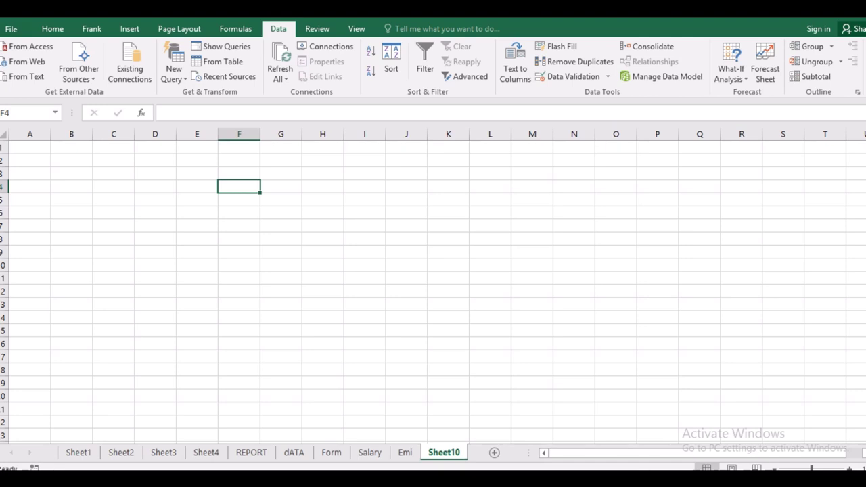
Step: Check the Data Validation settings from cell G6 and close them unchanged
click(197, 200)
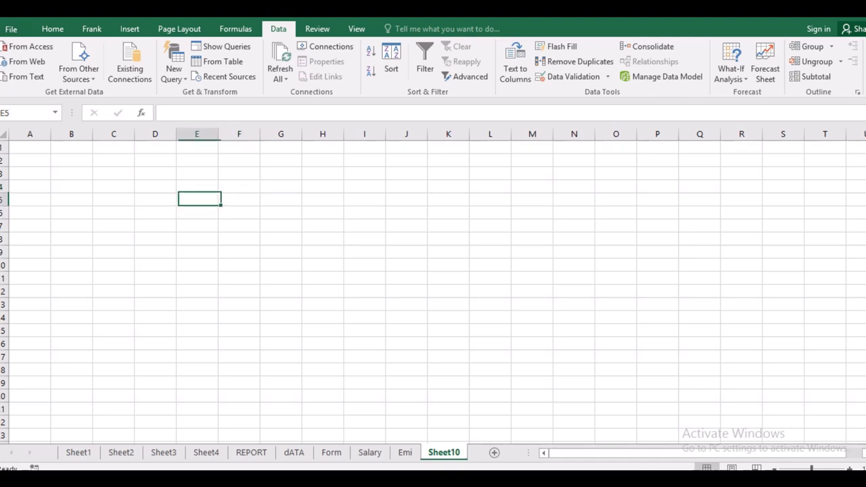
click(280, 212)
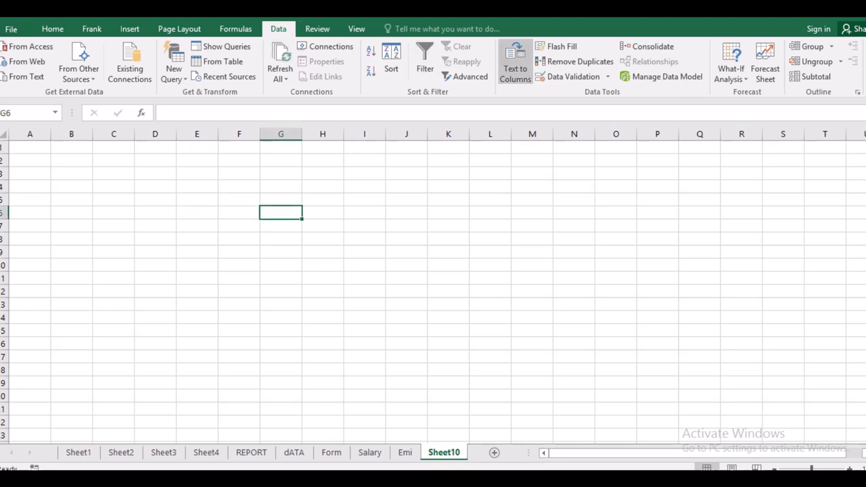
click(572, 76)
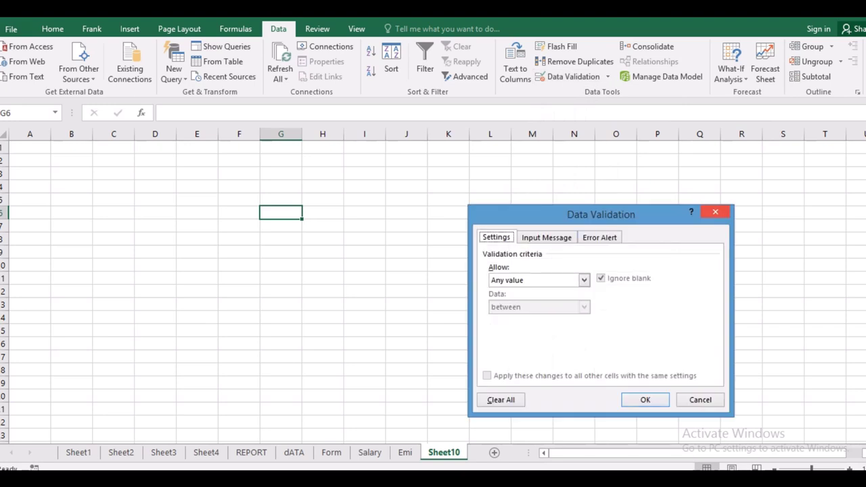
click(715, 211)
click(197, 212)
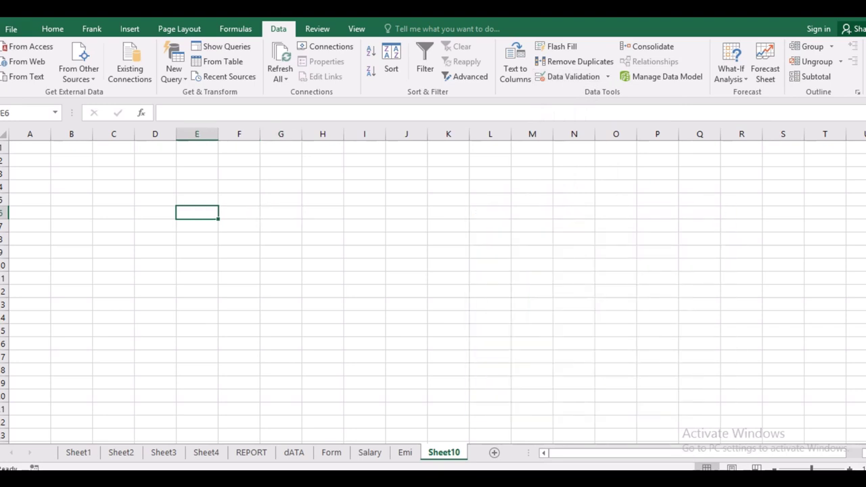
Step: Set the column width of columns D through N to 15 and deselect with D5
mouse_move(155, 199)
mouse_down()
mouse_move(615, 305)
mouse_move(541, 308)
mouse_move(582, 356)
mouse_up()
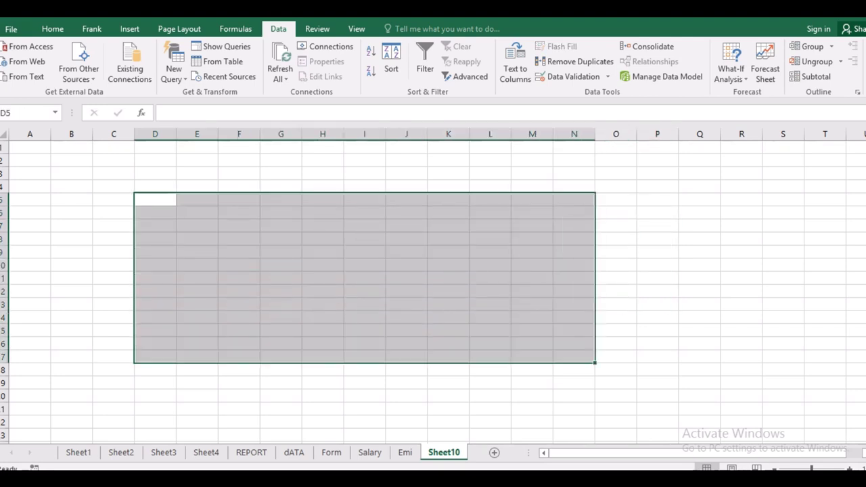
click(52, 28)
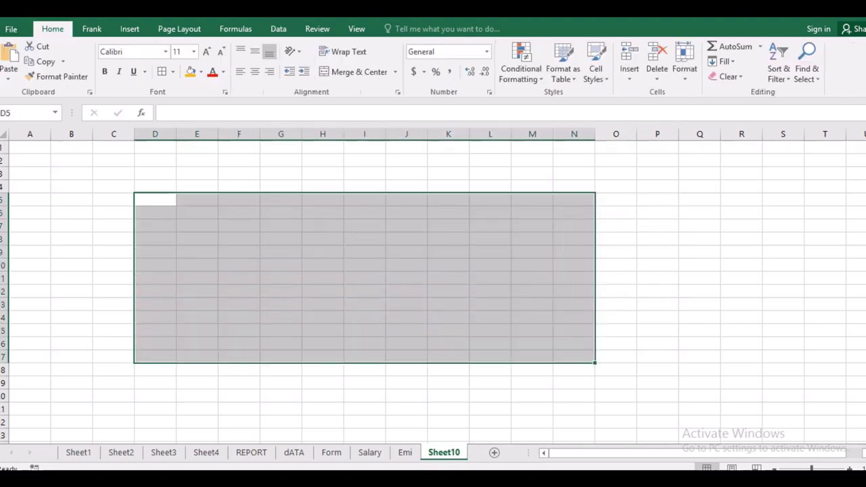
click(685, 68)
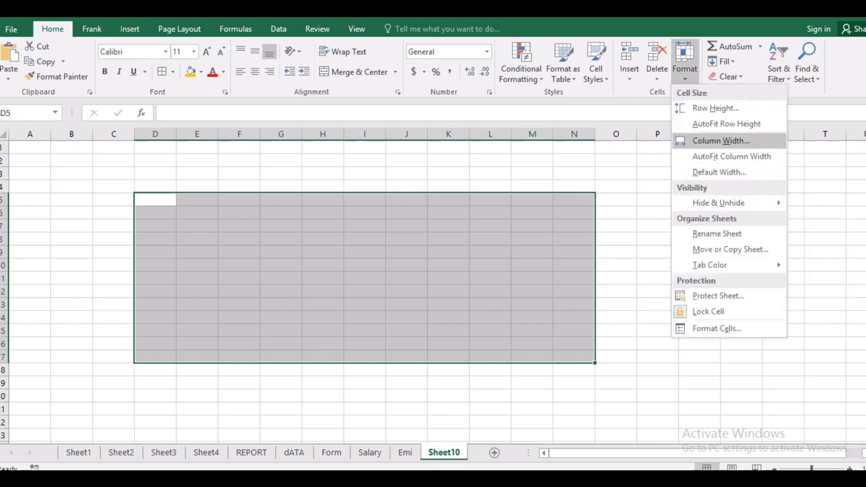
click(720, 140)
text(1)
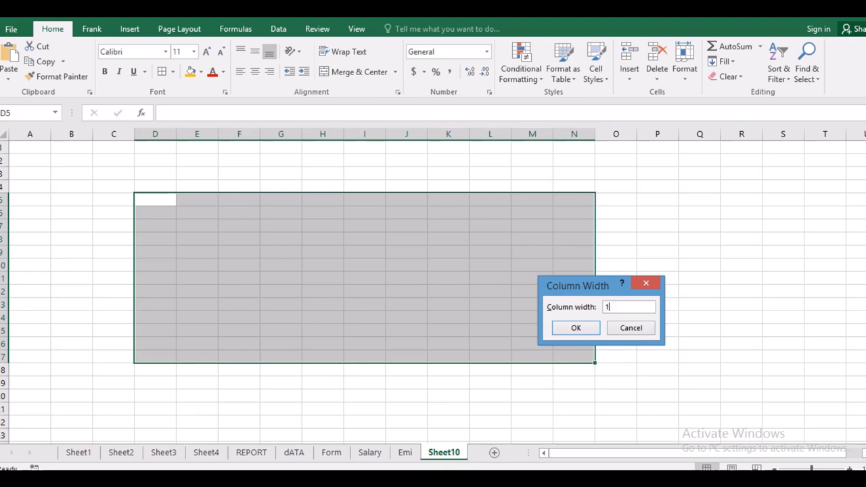
text(5)
key(Return)
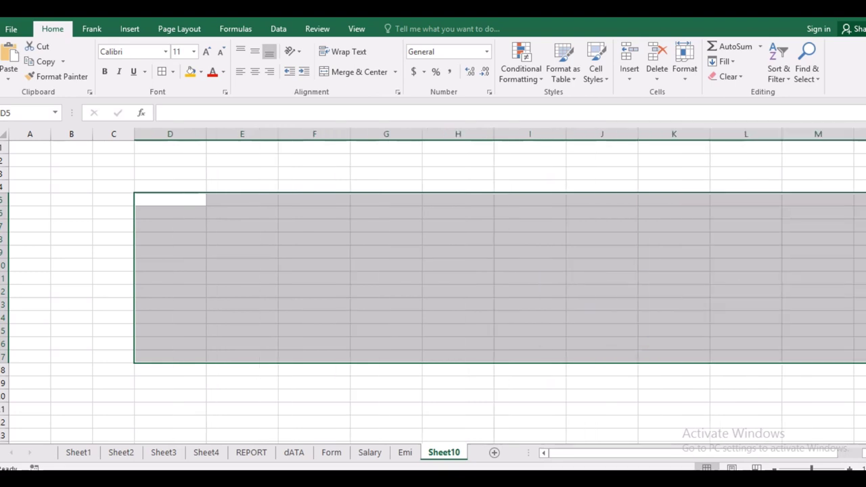
click(170, 199)
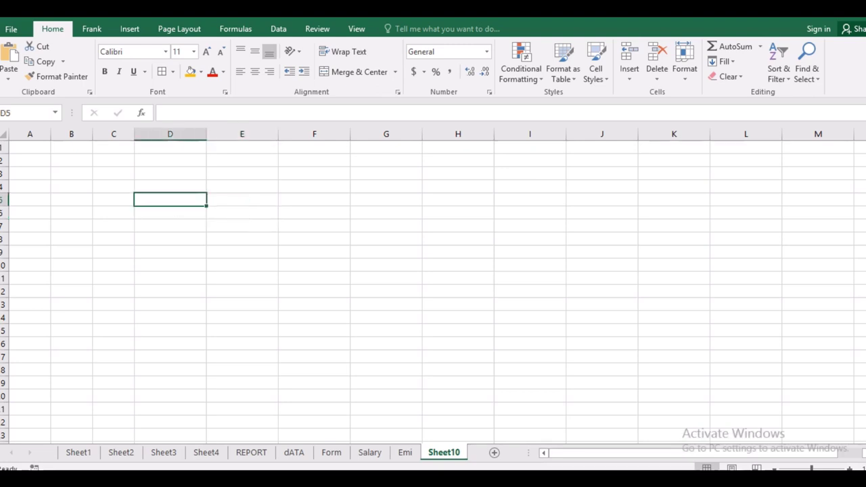
Step: Enter the headers Name, Gender and Mobile across D5:F5, fixing a mistyped entry
text(Name)
key(Tab)
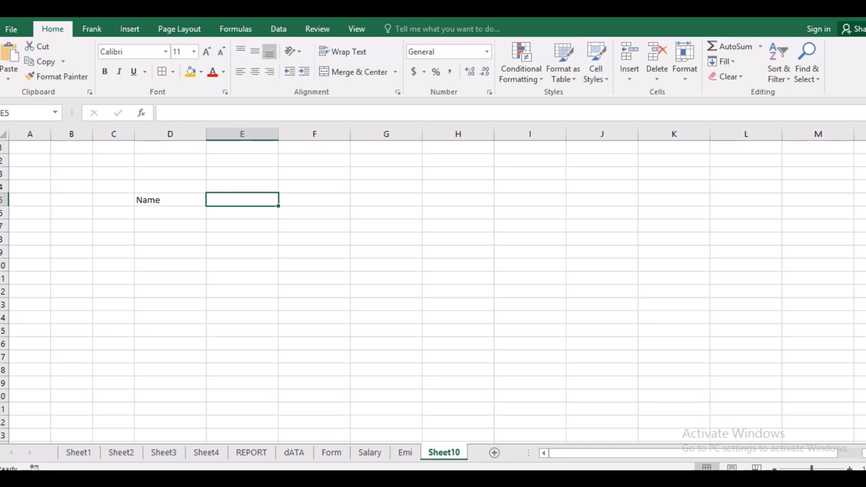
text(MObil)
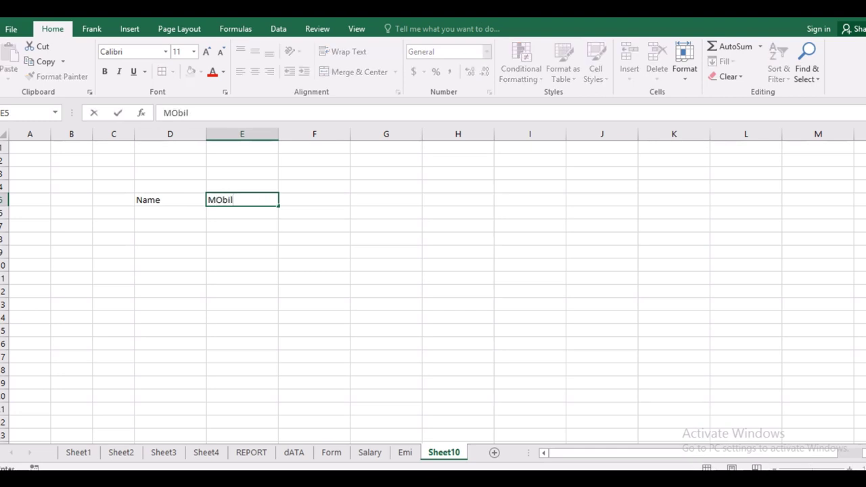
key(BackSpace)
key(BackSpace)
key(BackSpace)
text(bil)
key(BackSpace)
key(BackSpace)
key(BackSpace)
key(BackSpace)
key(BackSpace)
text(Gender)
key(Tab)
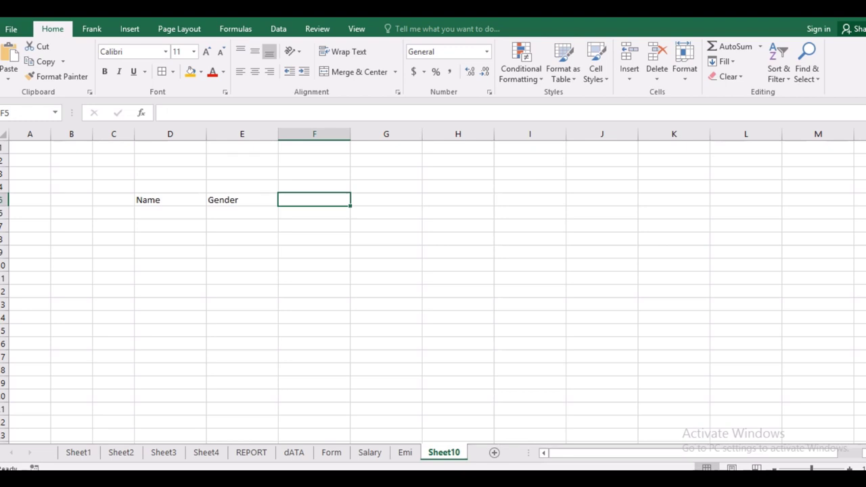
text(Mobile)
key(Tab)
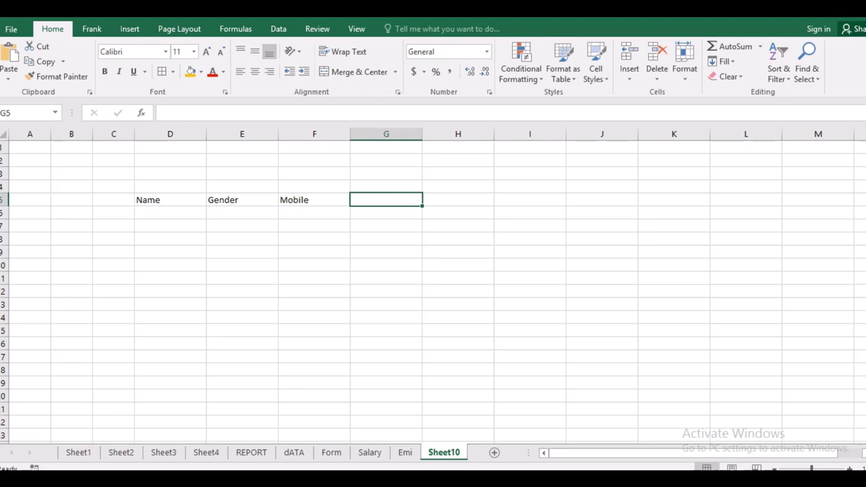
Step: Add Sn in C5, then Your City, Your State and Under 19 in G5:I5
click(113, 199)
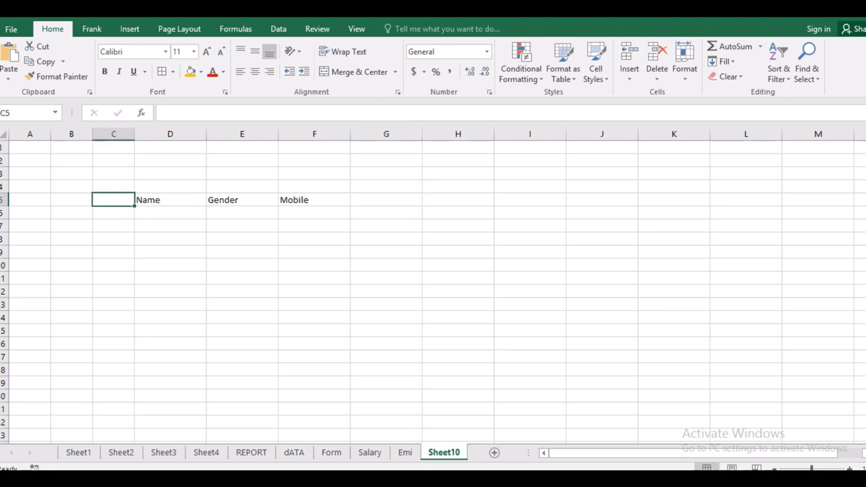
text(Sn)
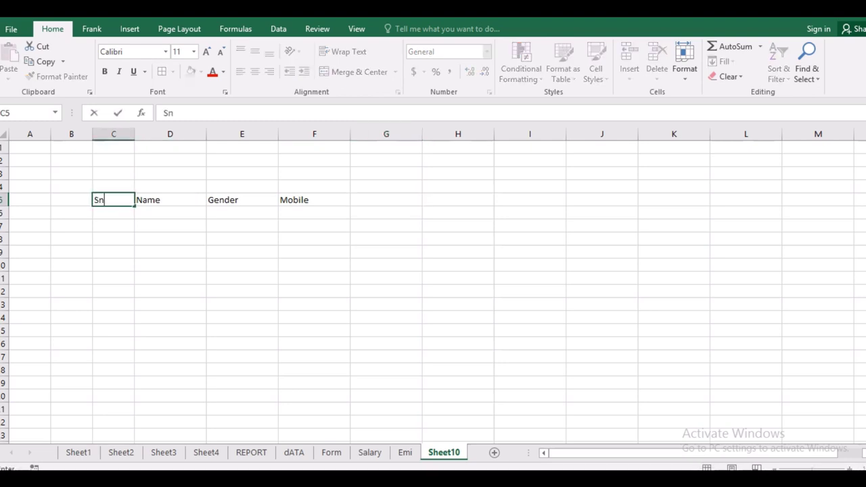
double_click(385, 199)
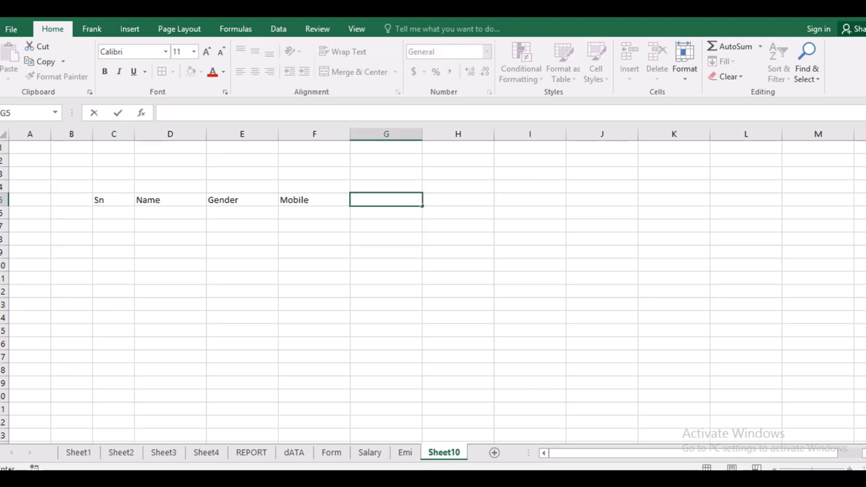
text(You)
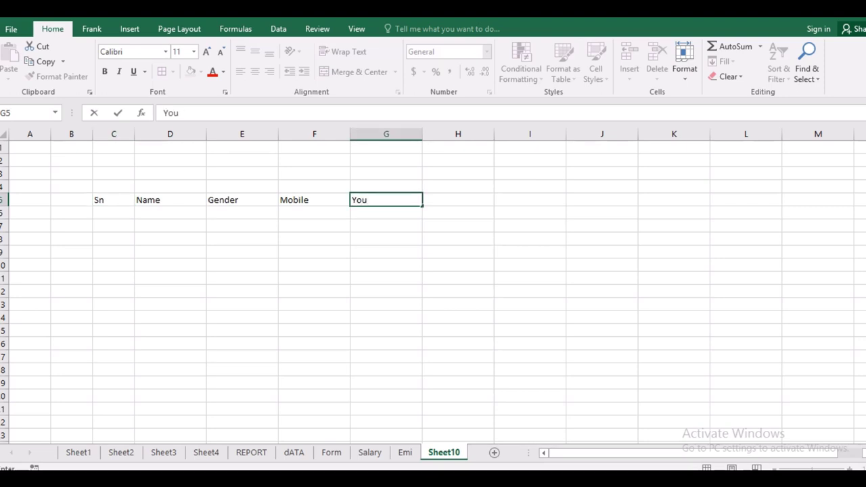
text(r City)
key(Tab)
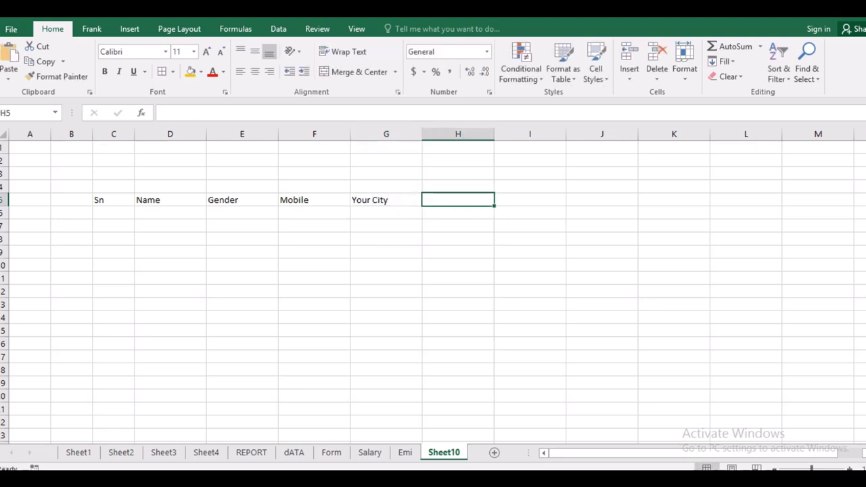
text(Your)
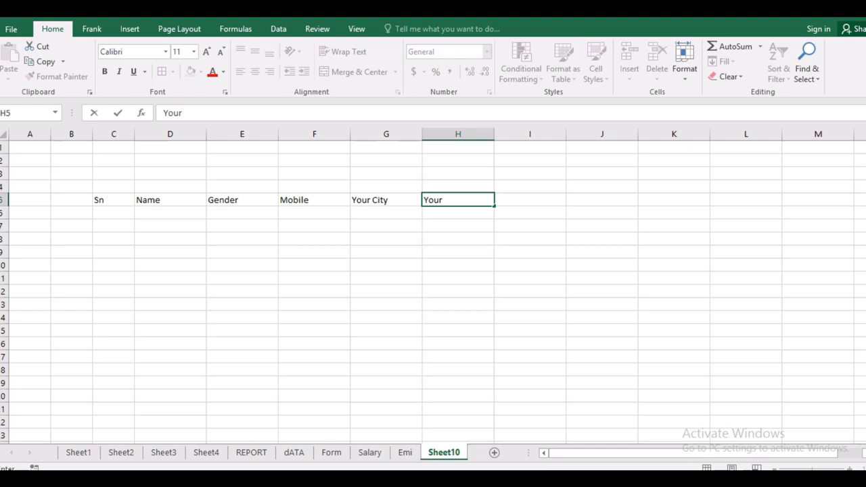
text( State)
key(Tab)
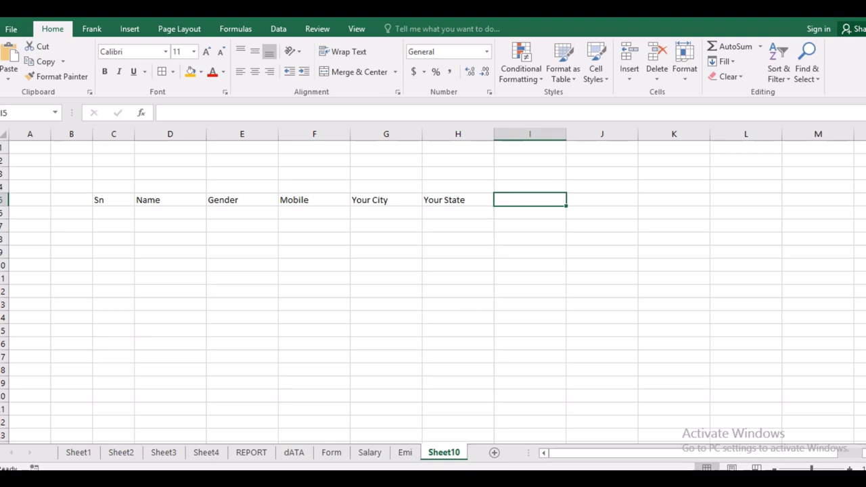
text(Under)
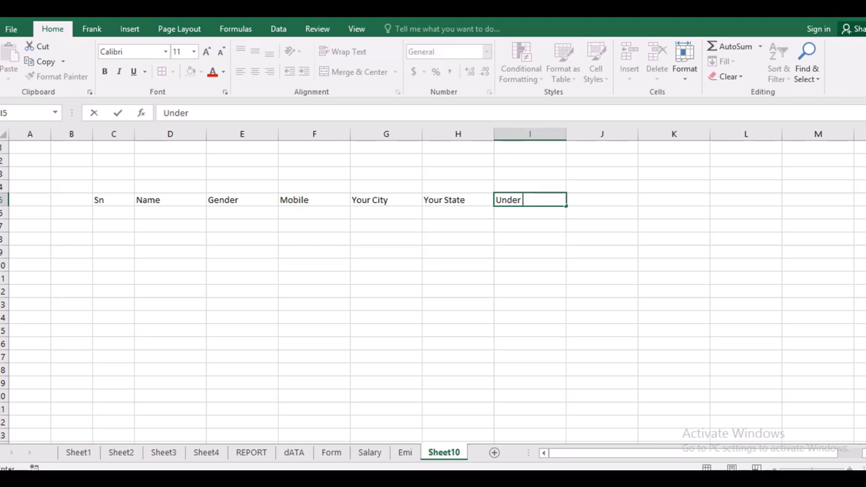
text( 19)
key(Return)
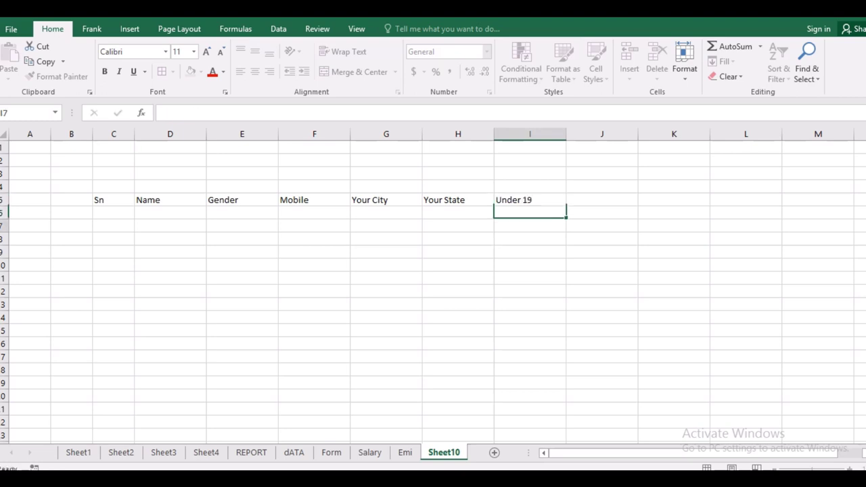
key(Return)
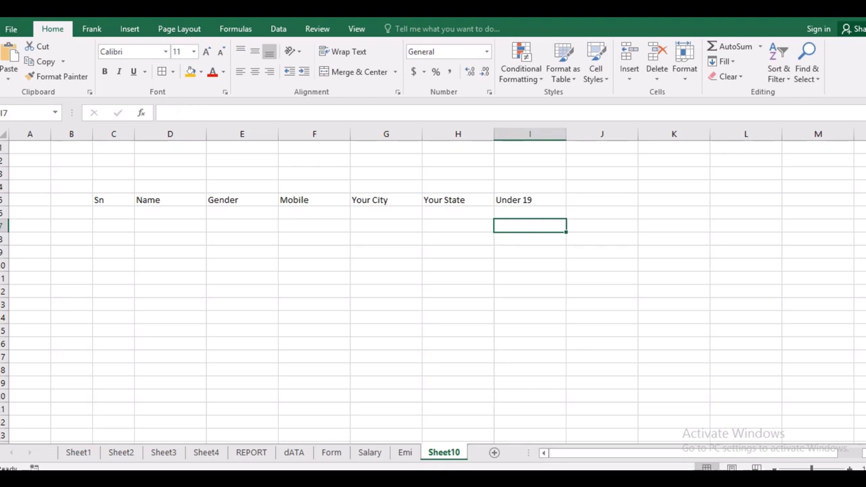
Step: Put all borders on C5:I16 and fill serial numbers 1 to 11 down column C
mouse_move(113, 199)
mouse_down()
mouse_move(529, 200)
mouse_move(529, 342)
mouse_up()
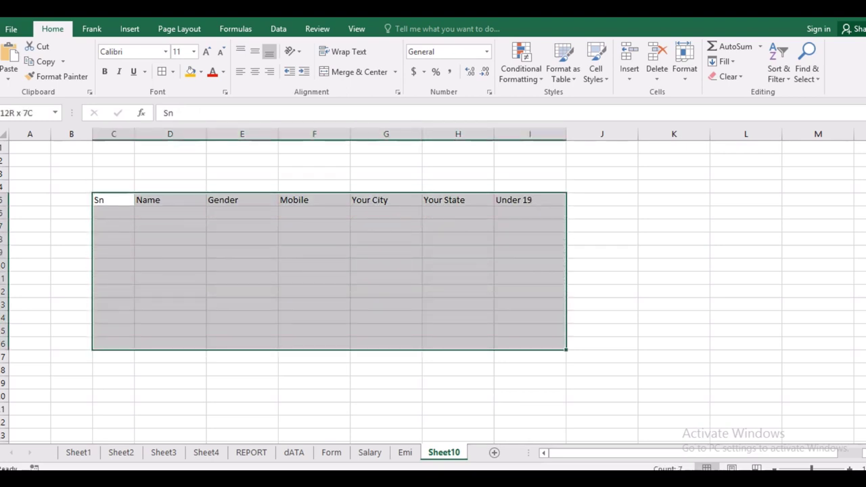
click(162, 72)
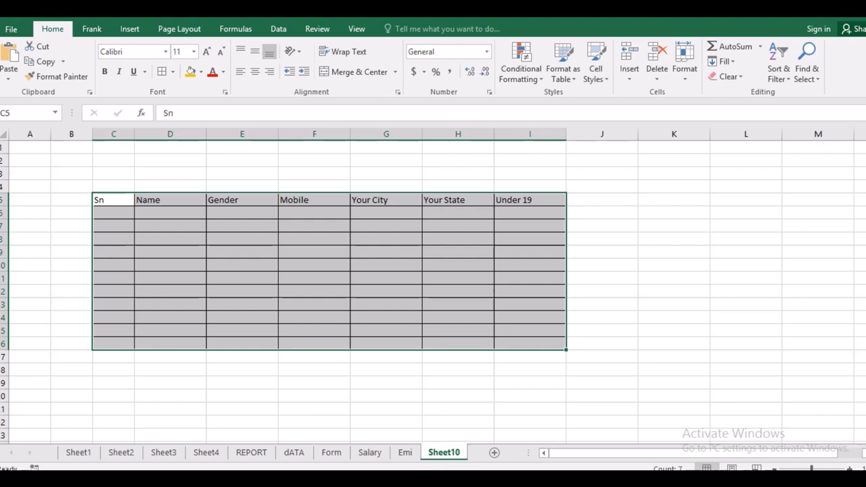
click(114, 212)
text(1)
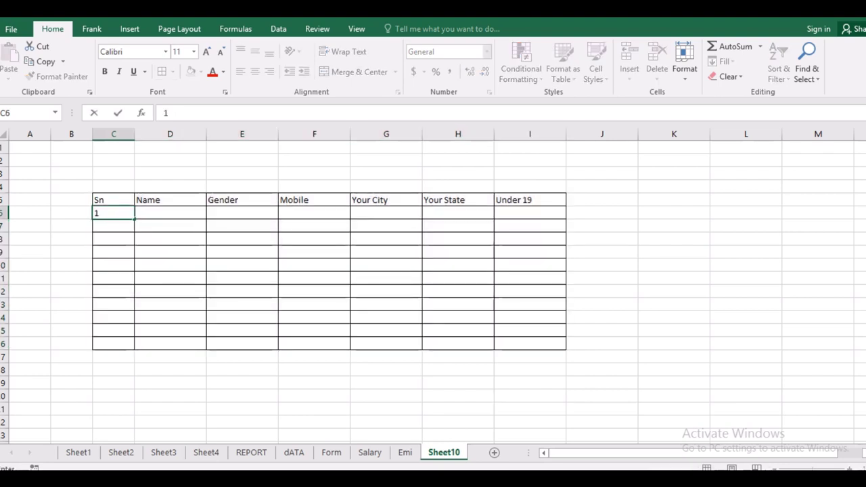
drag(134, 219, 135, 349)
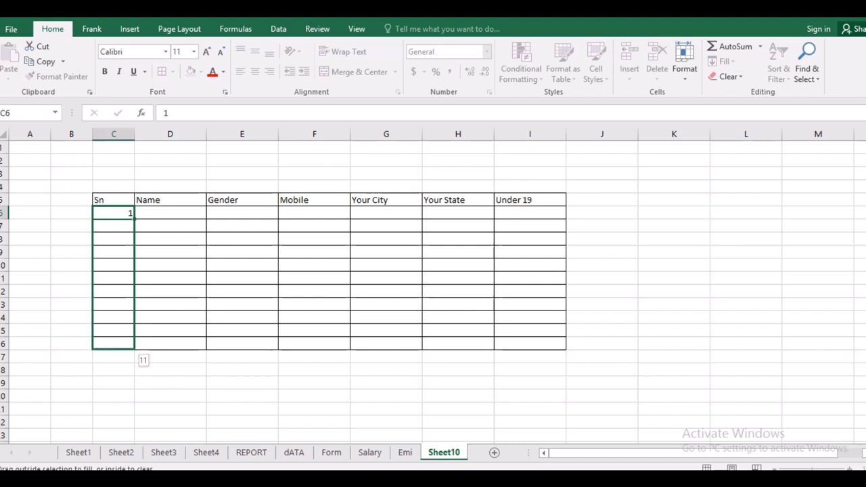
Step: Widen column D, type a sample full name in D6, and insert a new worksheet with Shift+F11
click(170, 212)
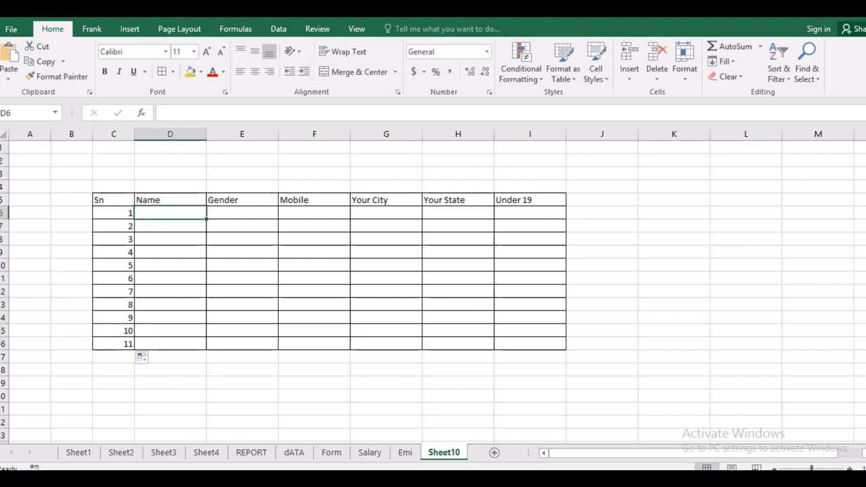
drag(206, 134, 242, 134)
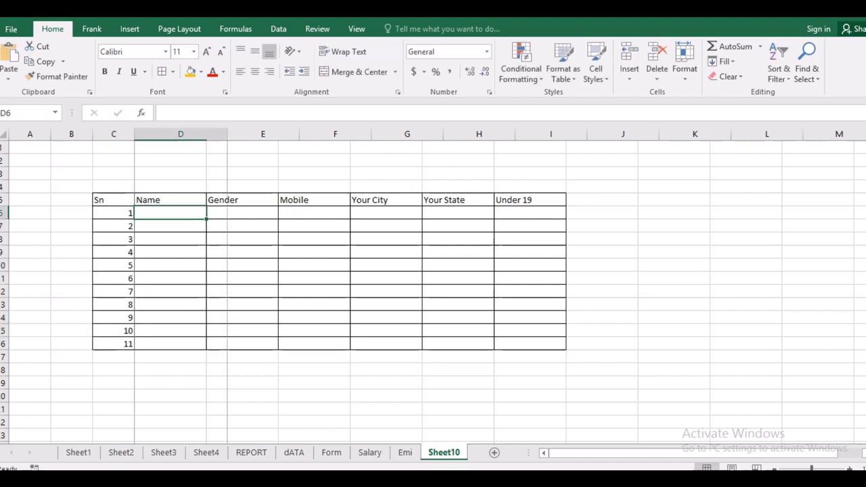
text(r)
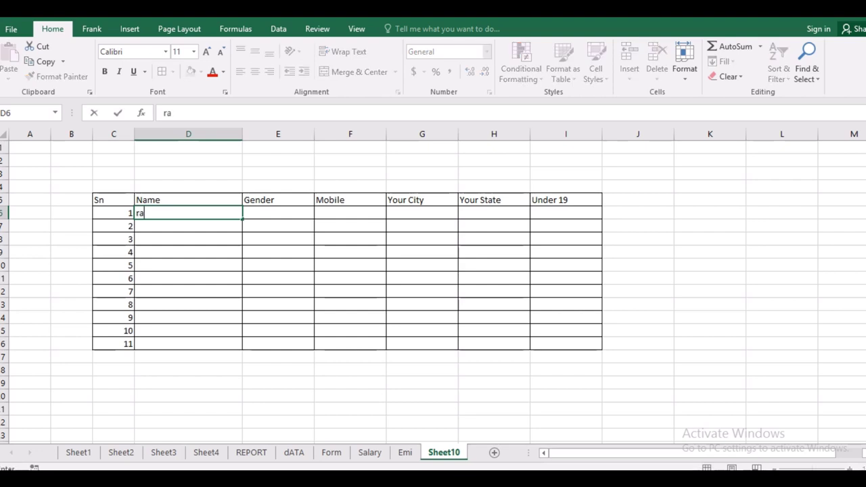
key(BackSpace)
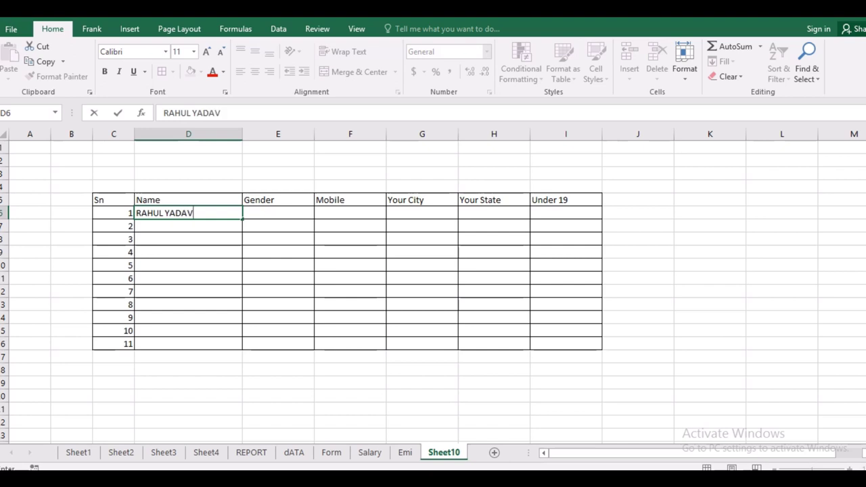
key(Tab)
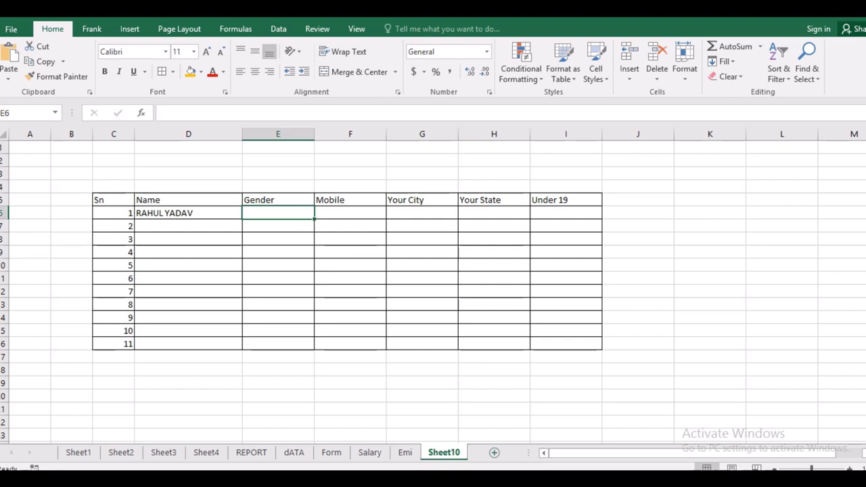
key(shift+F11)
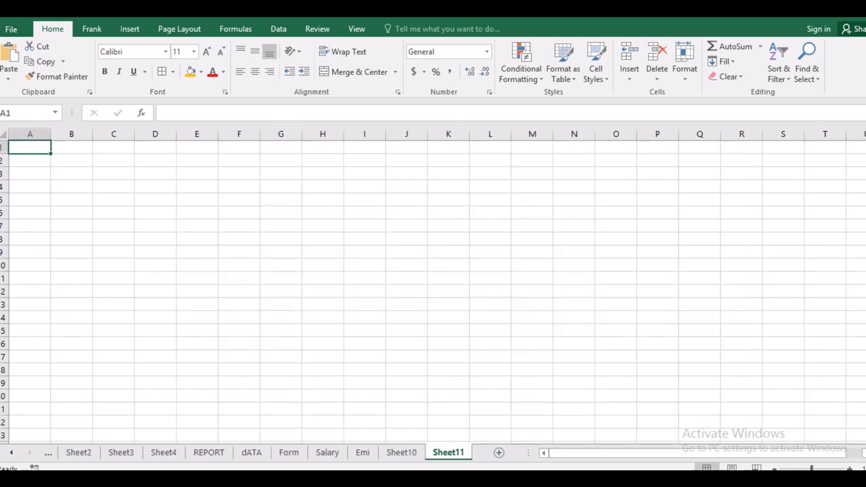
Step: On Sheet11, type Male in G6 and Female in G7
click(263, 232)
click(281, 213)
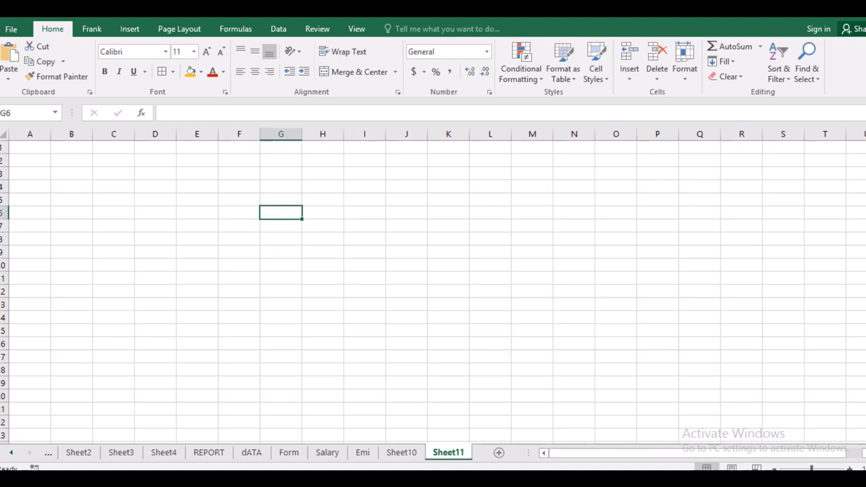
text(MALE)
key(BackSpace)
key(BackSpace)
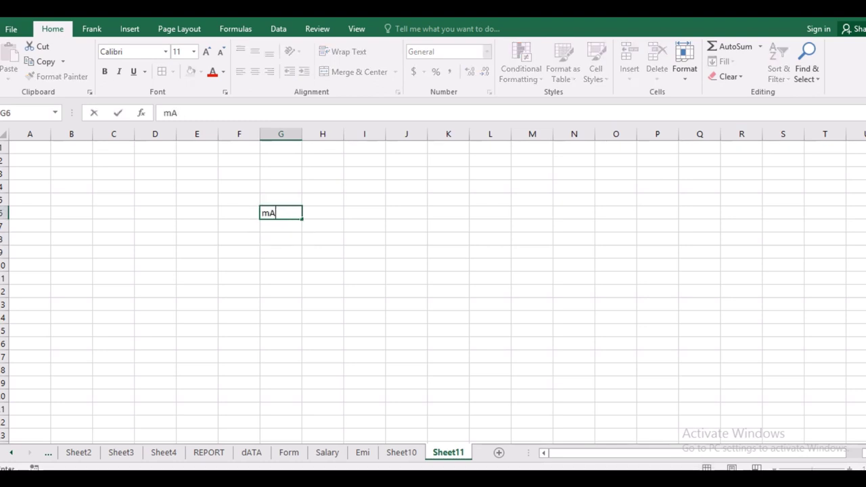
key(BackSpace)
key(BackSpace)
text(M)
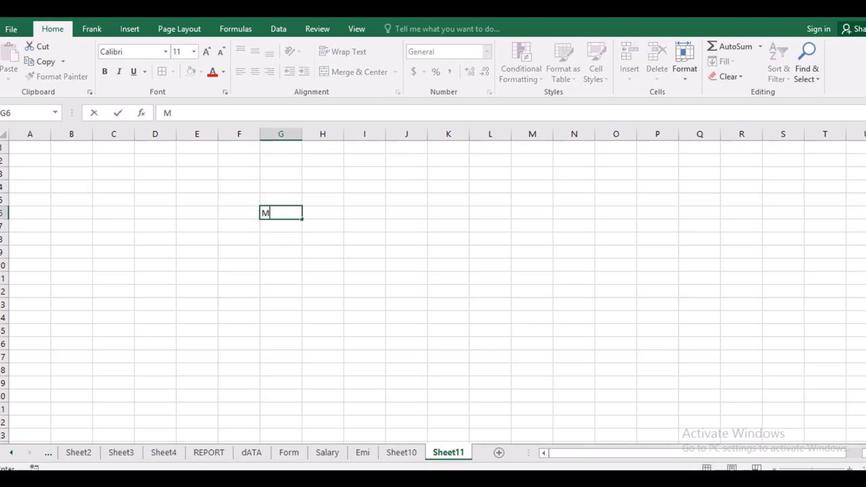
text(ale)
key(Return)
text(Femal)
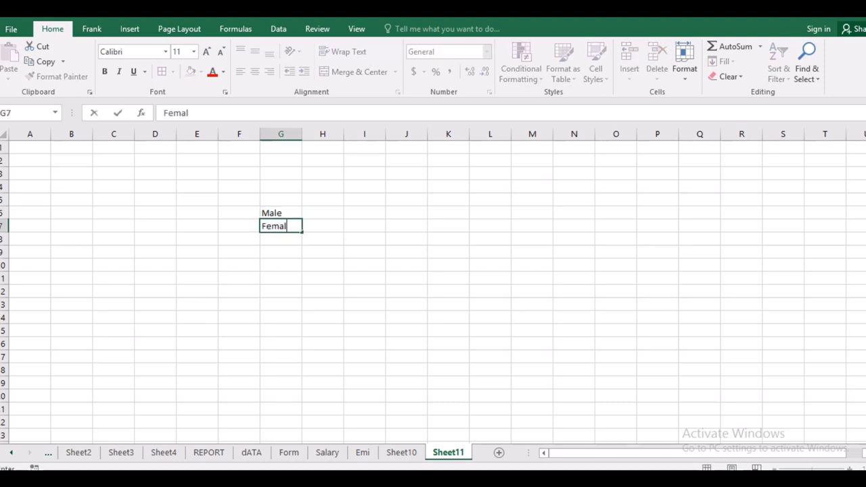
text(e)
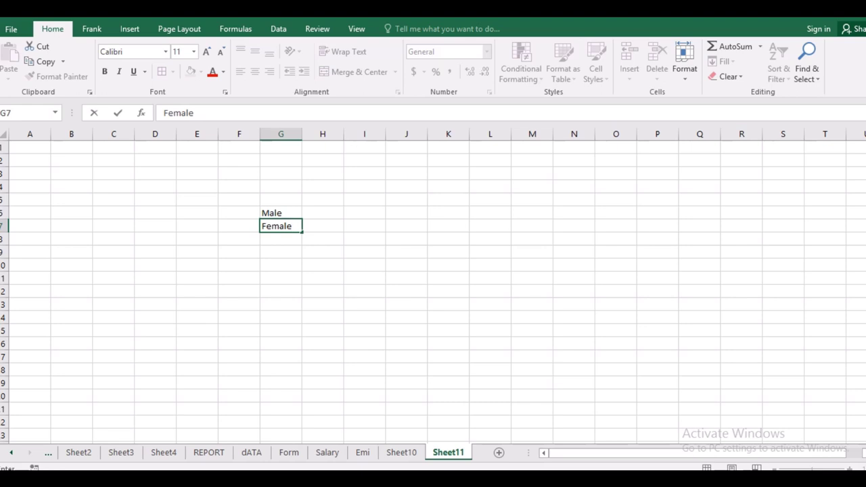
click(322, 291)
Step: Give E6:E16 on Sheet10 a List validation sourced from =Sheet11!$G$6:$G$7
click(401, 451)
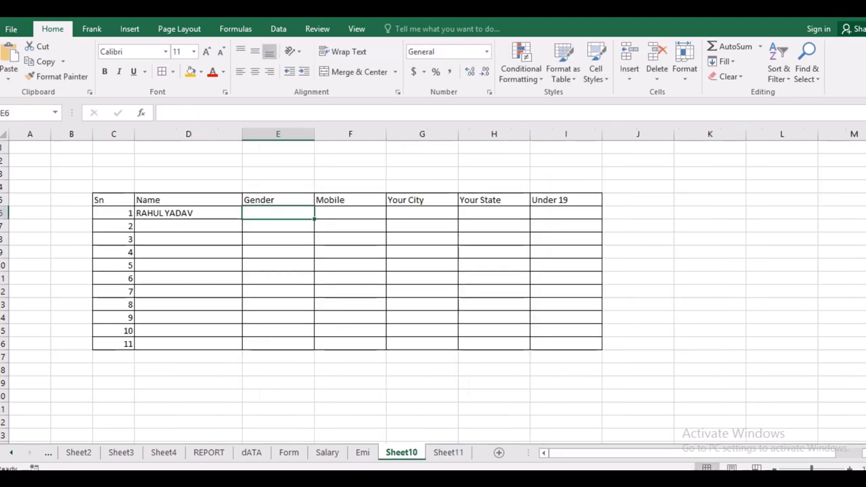
drag(277, 212, 277, 344)
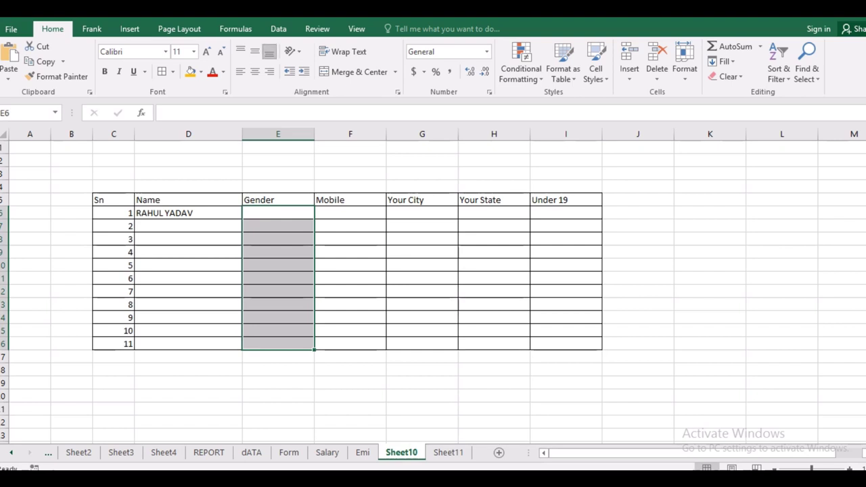
click(278, 29)
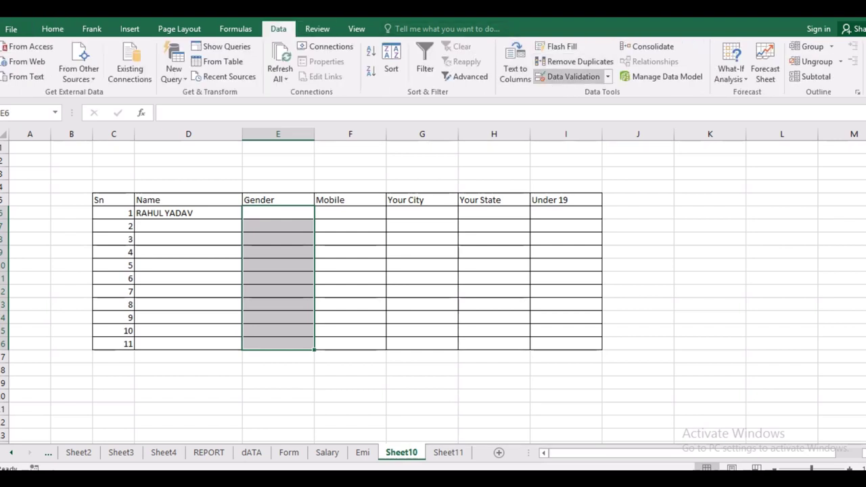
click(607, 77)
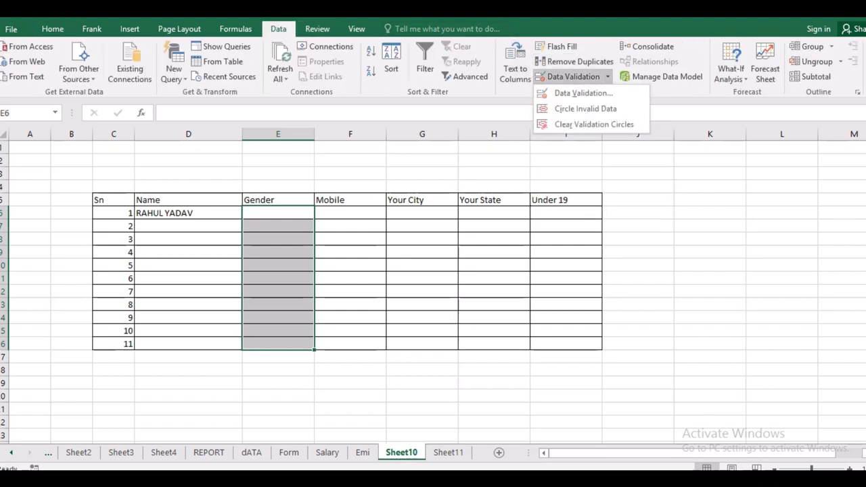
click(582, 92)
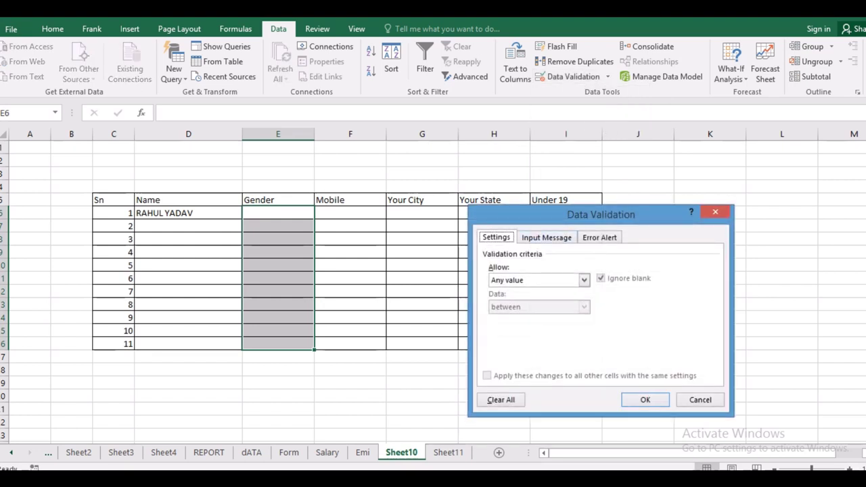
click(583, 279)
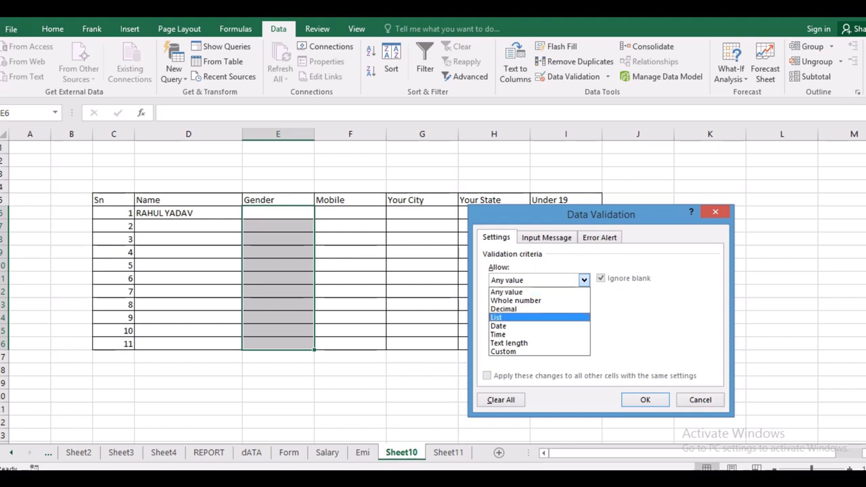
click(495, 317)
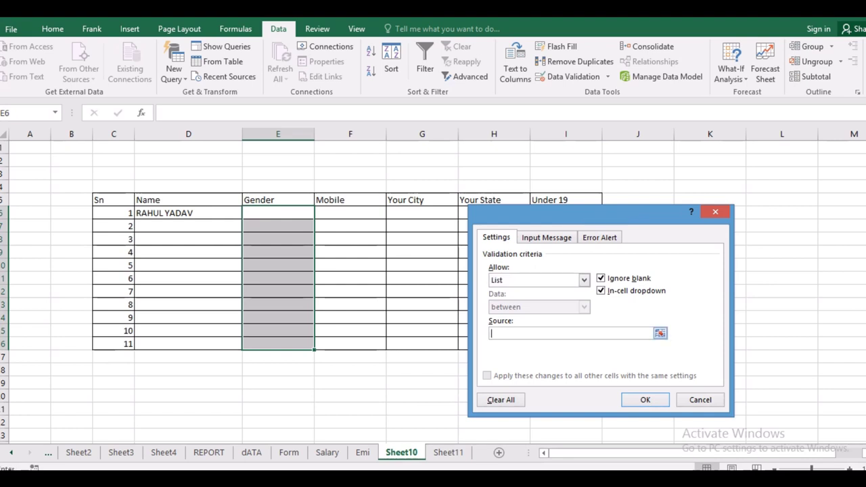
click(659, 333)
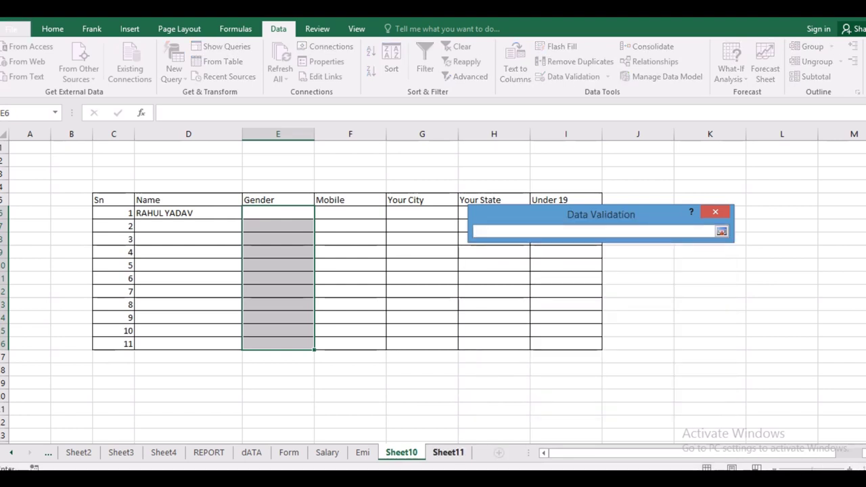
click(448, 452)
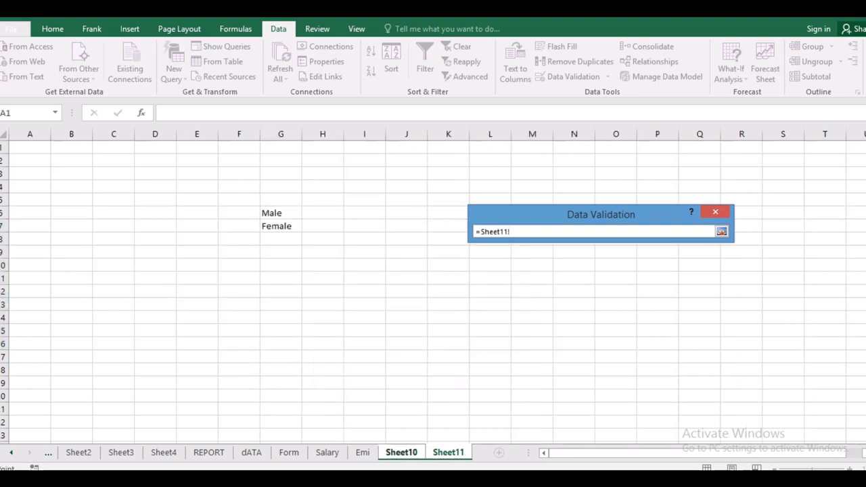
drag(274, 212, 290, 227)
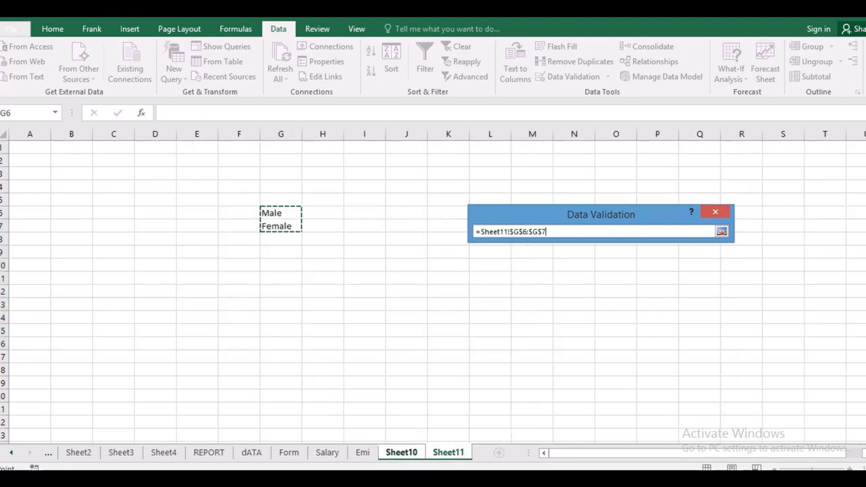
key(Return)
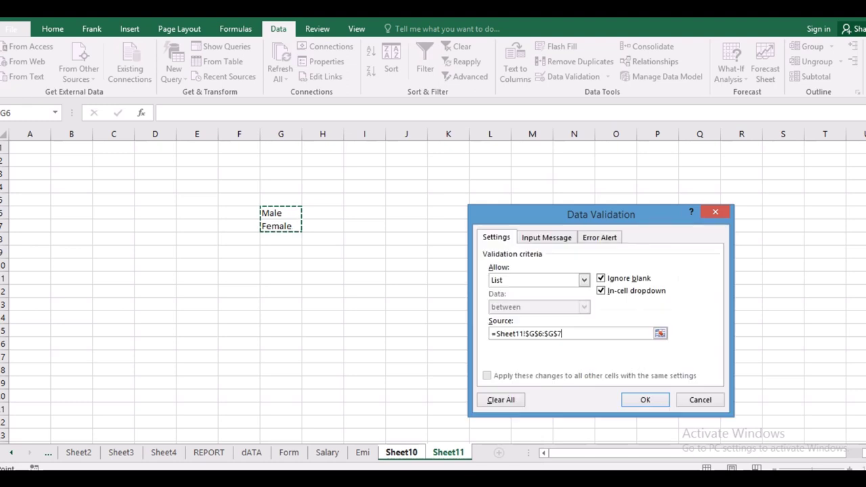
click(645, 399)
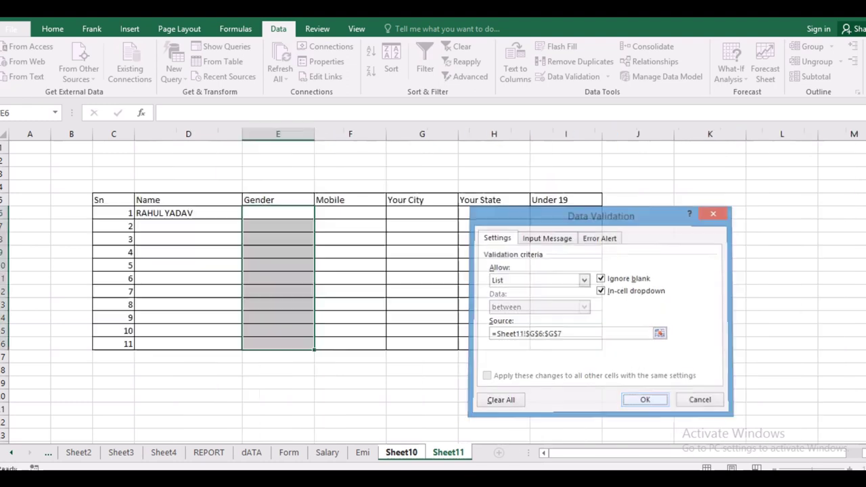
Step: Choose Male for E6 and Female for E8 from the Gender dropdowns
click(278, 238)
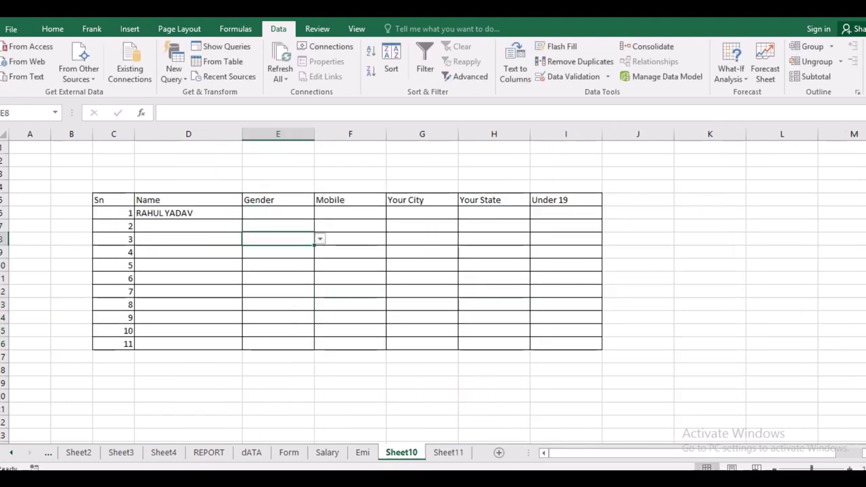
click(277, 213)
click(320, 213)
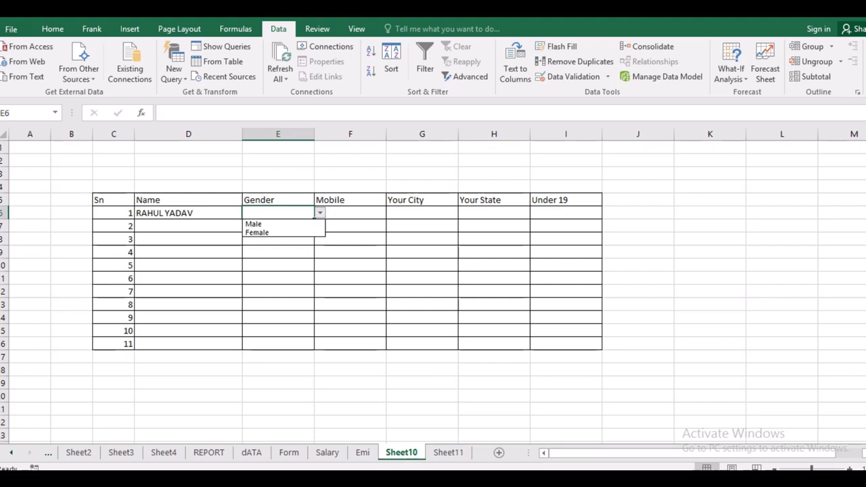
click(252, 224)
click(278, 239)
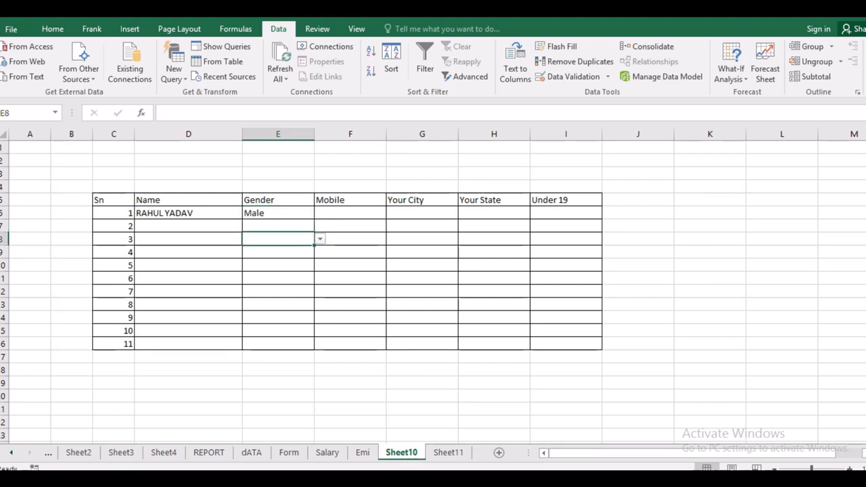
click(320, 238)
click(257, 259)
Step: Choose Male for E7 from its dropdown and keep Female in E8
click(277, 225)
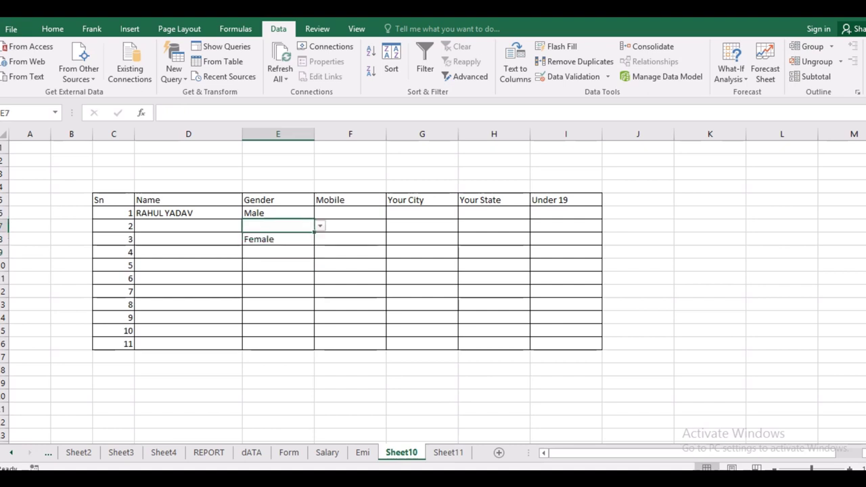
click(320, 225)
click(257, 235)
click(278, 238)
click(320, 238)
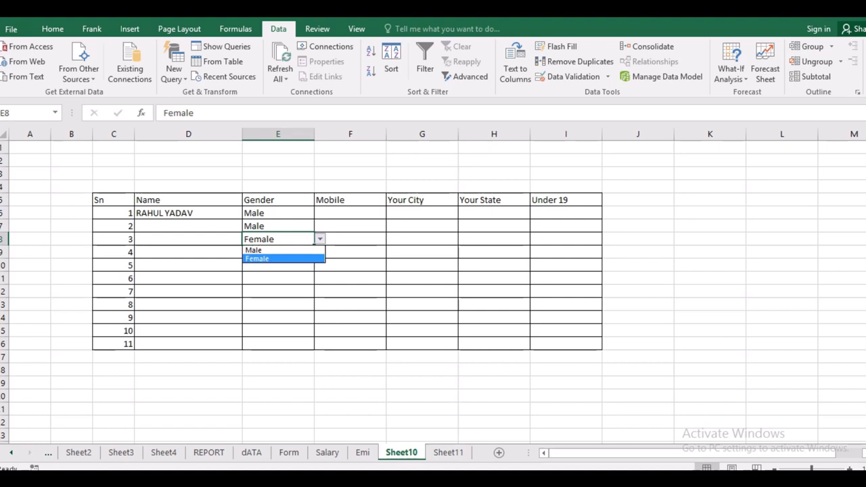
click(257, 258)
click(277, 265)
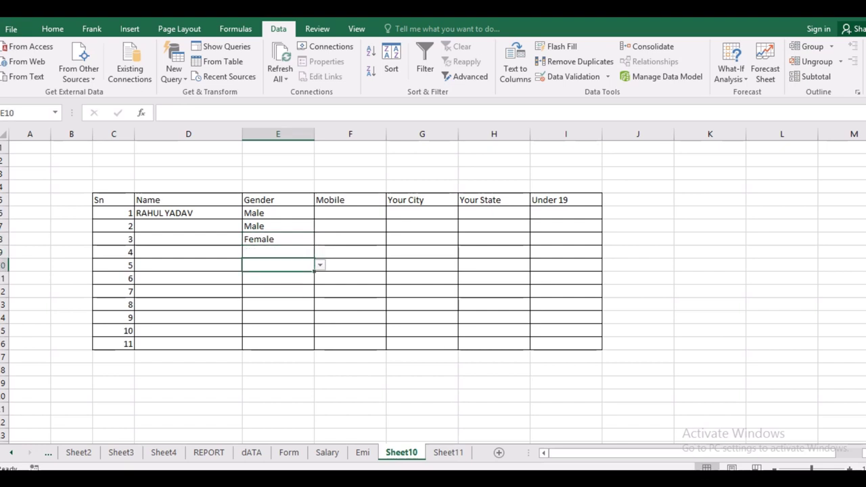
click(350, 212)
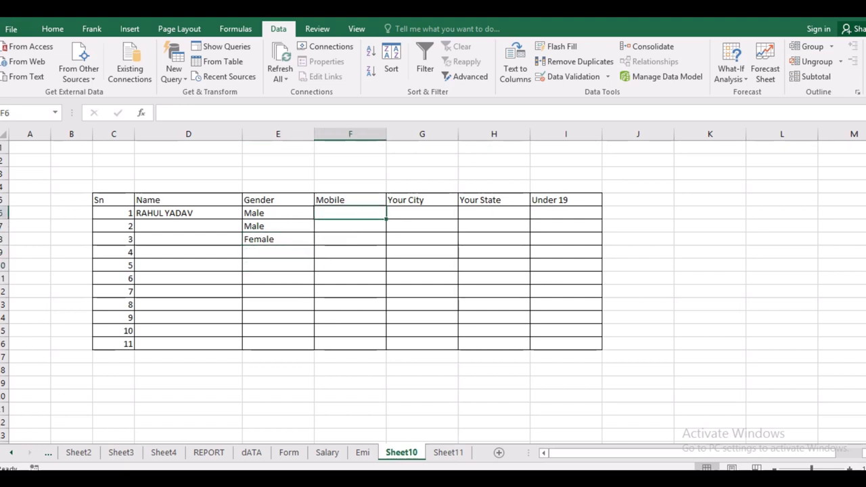
Step: Give Mobile cells F6:F16 a Text length validation between 10 and 10
drag(350, 212, 349, 344)
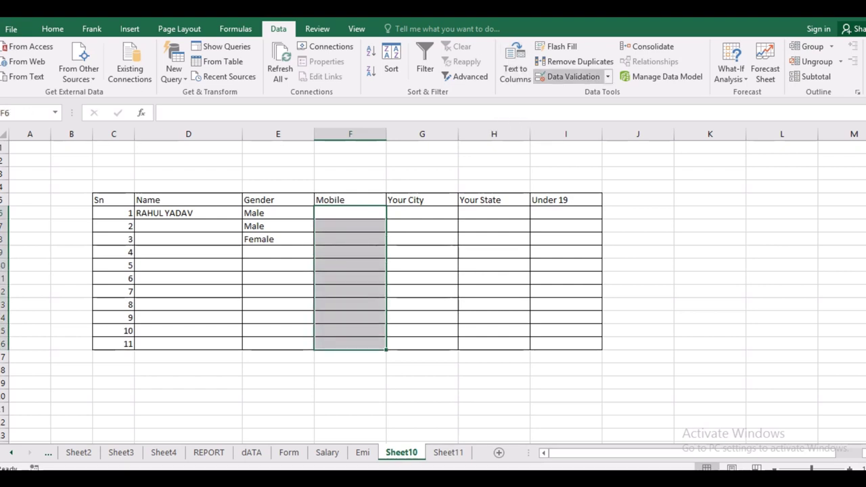
click(573, 77)
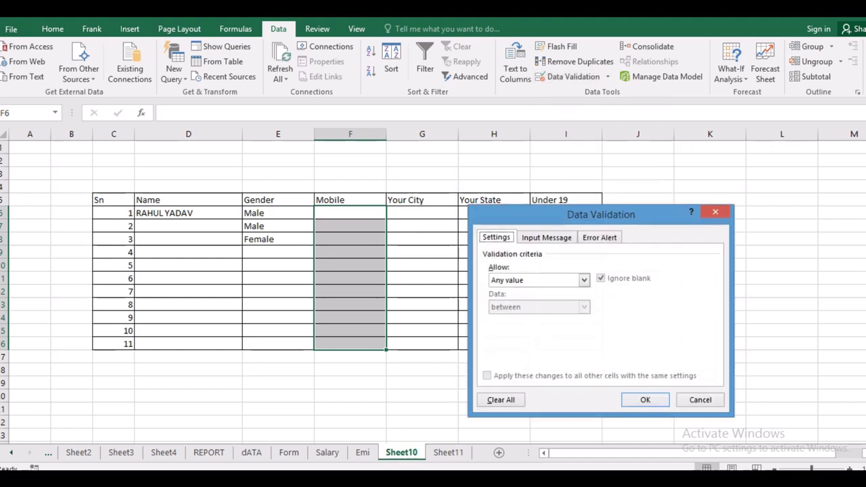
click(584, 280)
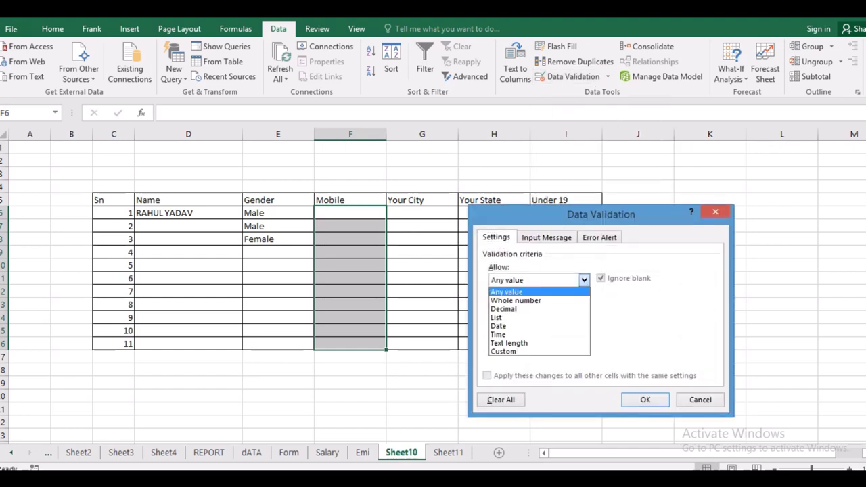
key(Down)
key(Down)
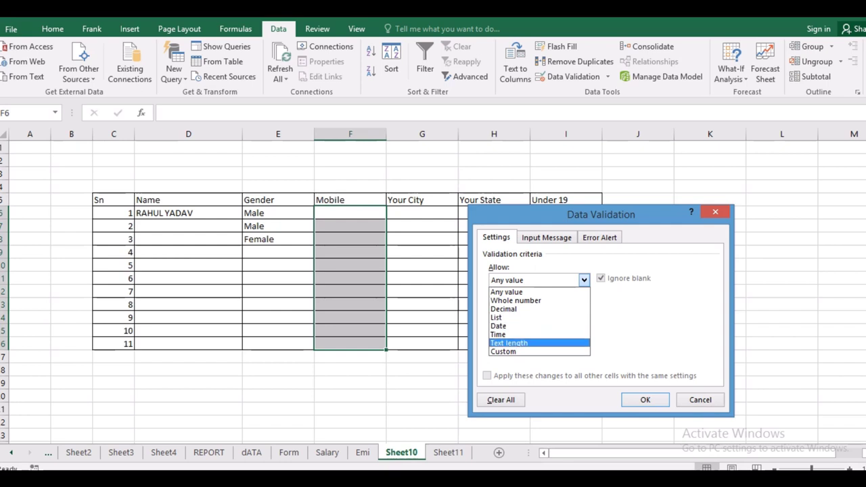
key(Return)
click(571, 333)
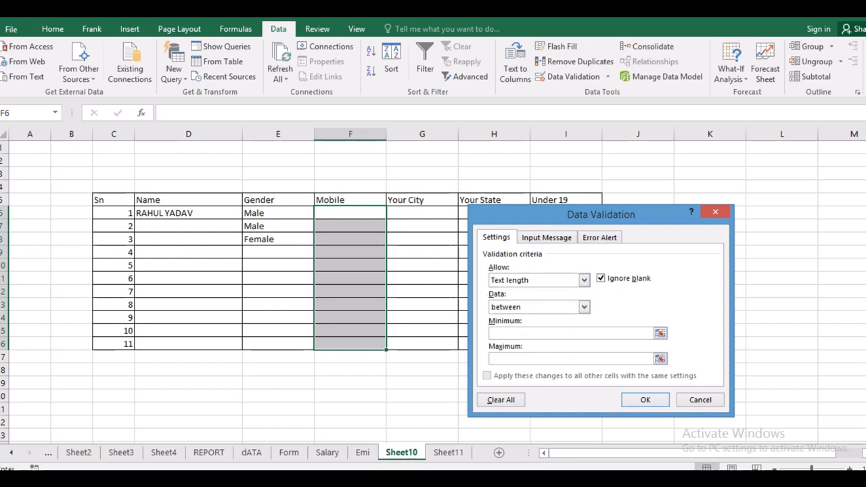
text(11)
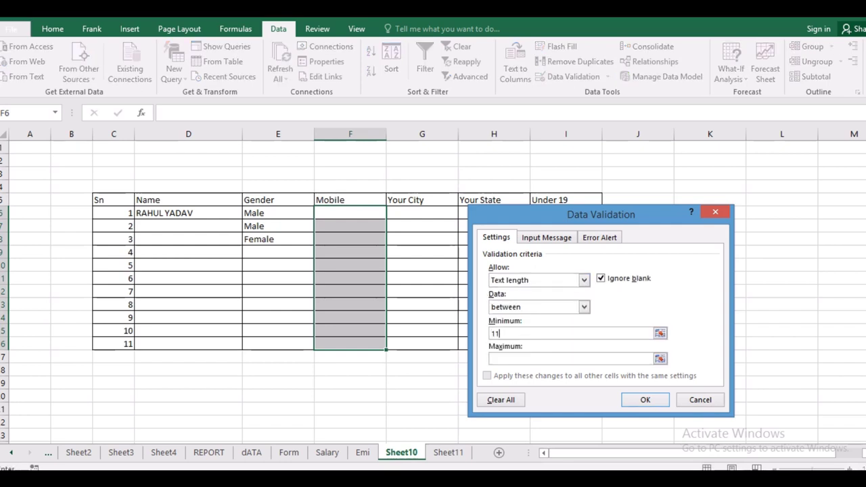
text(0)
key(Tab)
text(10)
key(BackSpace)
key(ctrl+Tab)
Step: Write the input message 'Pls Enter Your Valid mobile number' for the Mobile validation
click(491, 323)
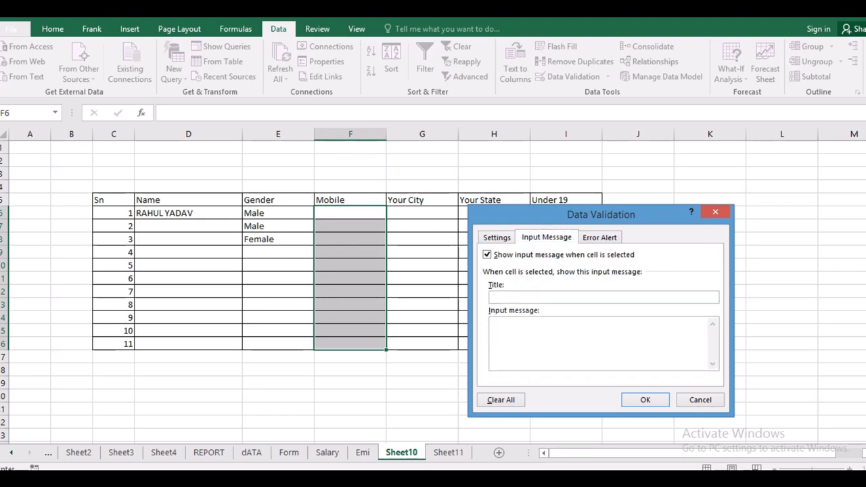
text(Pl)
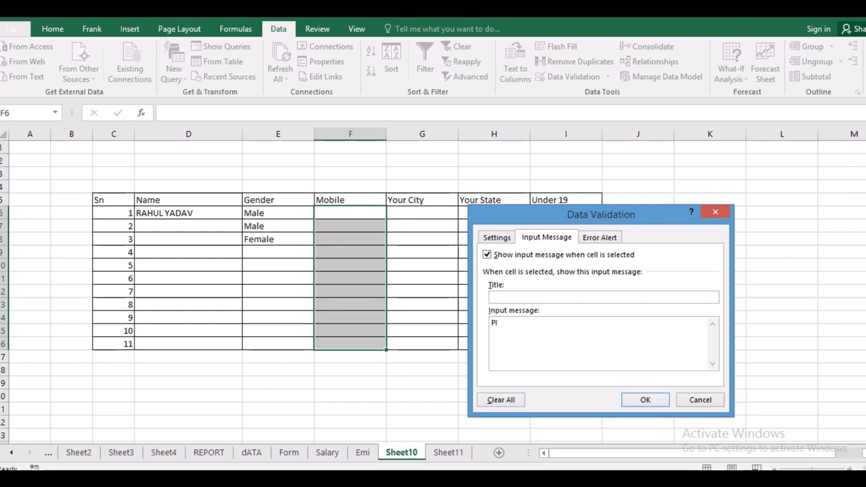
text(e)
key(BackSpace)
text(s)
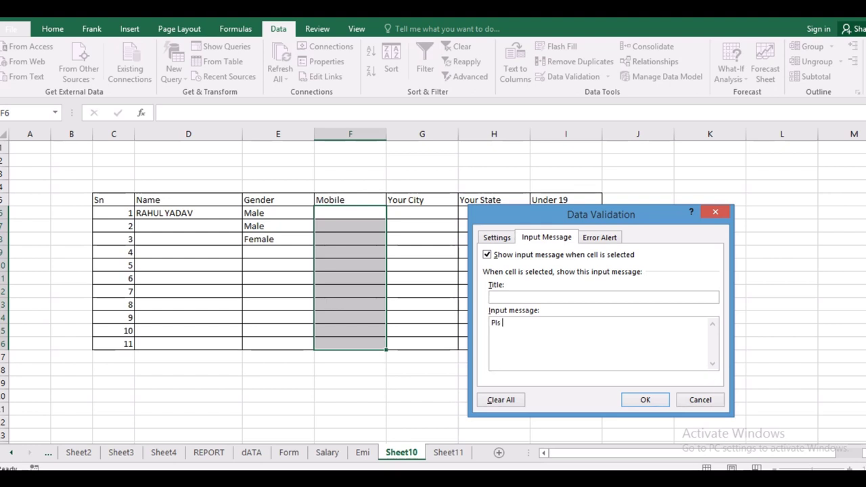
text( Valid )
text(numb)
key(BackSpace)
key(BackSpace)
key(BackSpace)
key(BackSpace)
text(E)
text(nter)
text( our)
key(BackSpace)
key(BackSpace)
key(BackSpace)
text(Your Valid)
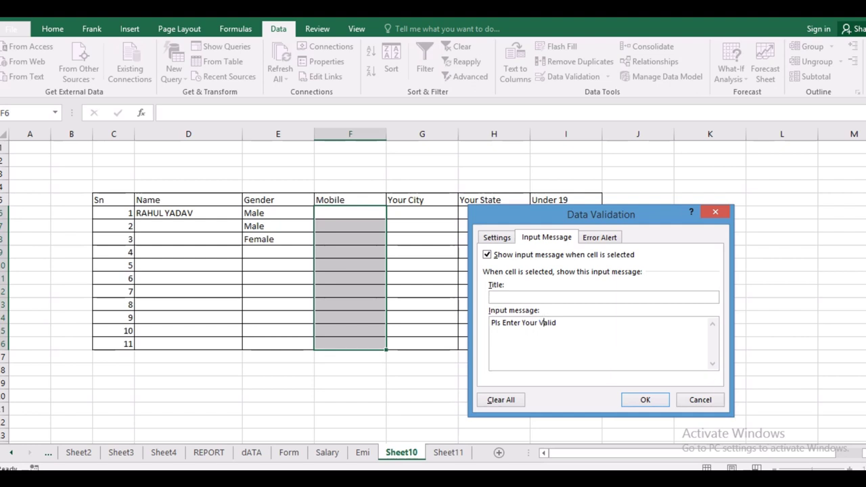
text( m)
text(obile )
text(number)
key(ctrl+Tab)
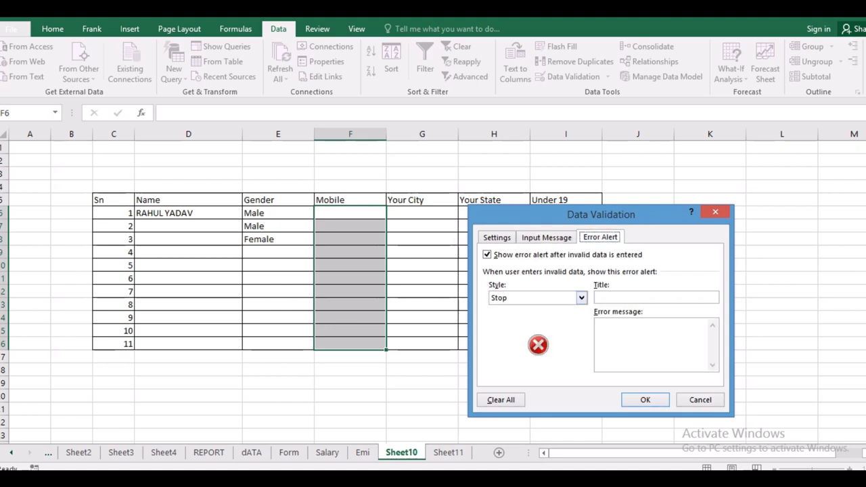
Step: Title the Stop error alert 'Foodbolla Fedration'
click(649, 297)
text(Fo)
text(od)
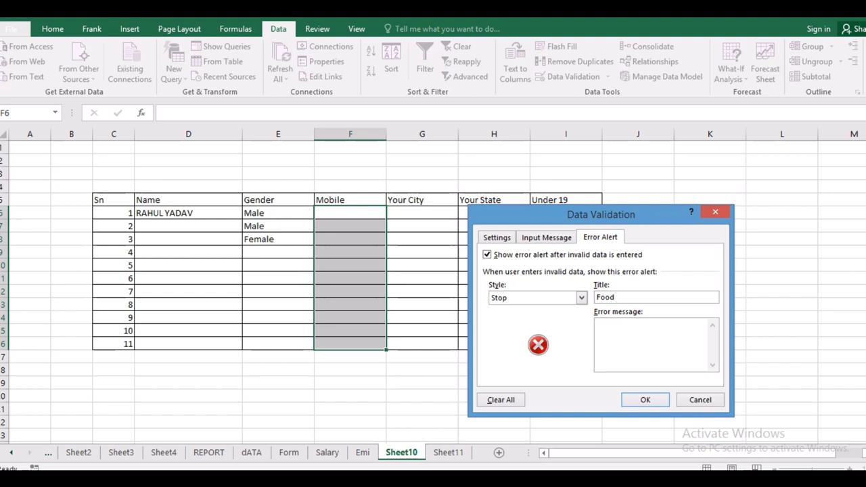
text(bolla D)
text(e)
key(BackSpace)
key(BackSpace)
text(Fr)
key(BackSpace)
text(edre)
key(BackSpace)
text(ation)
text(Pls )
text(valid)
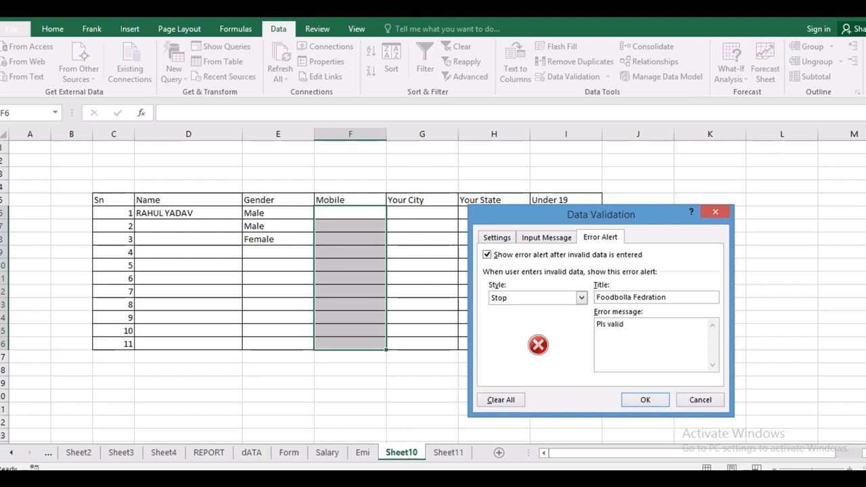
Step: Set the error message to 'Pls Retry....and valid data' and apply the Mobile validation
key(BackSpace)
key(BackSpace)
key(BackSpace)
text(Pls )
text(Retry)
text(..)
text(..)
text(and )
text(valid d)
text(ata)
click(644, 399)
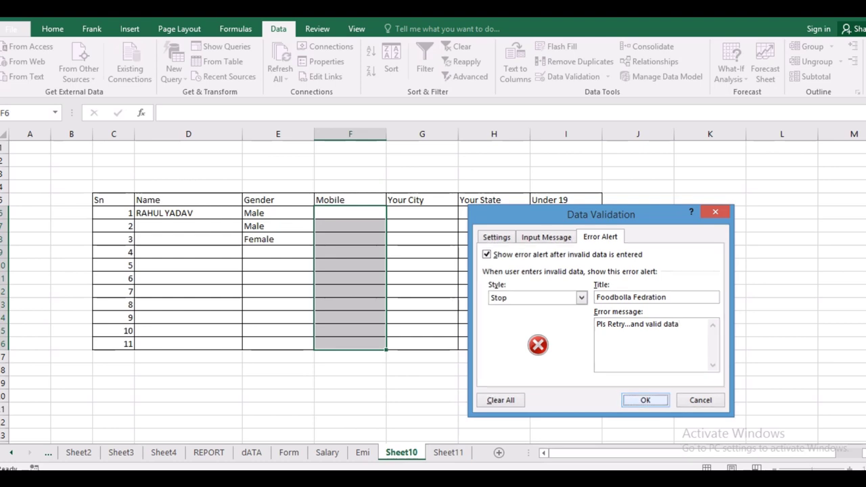
key(Down)
key(Down)
key(Down)
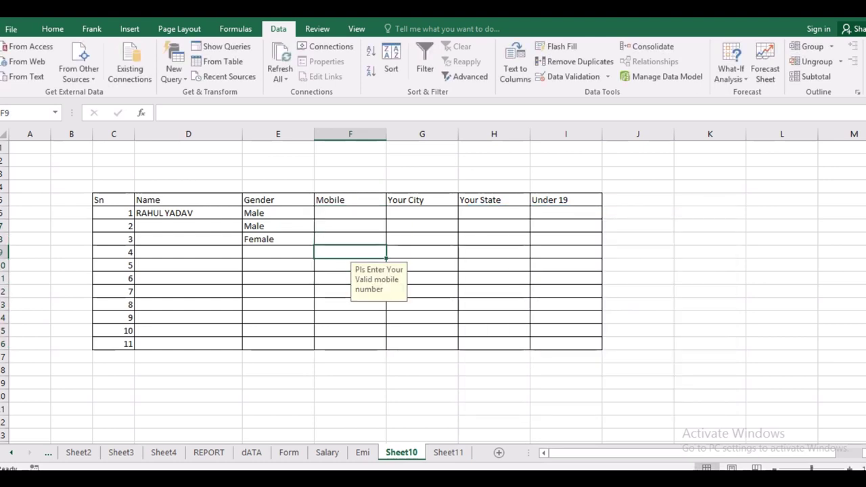
Step: Enter a 9-digit test number in F7 and retry after the custom Stop alert rejects it
key(Up)
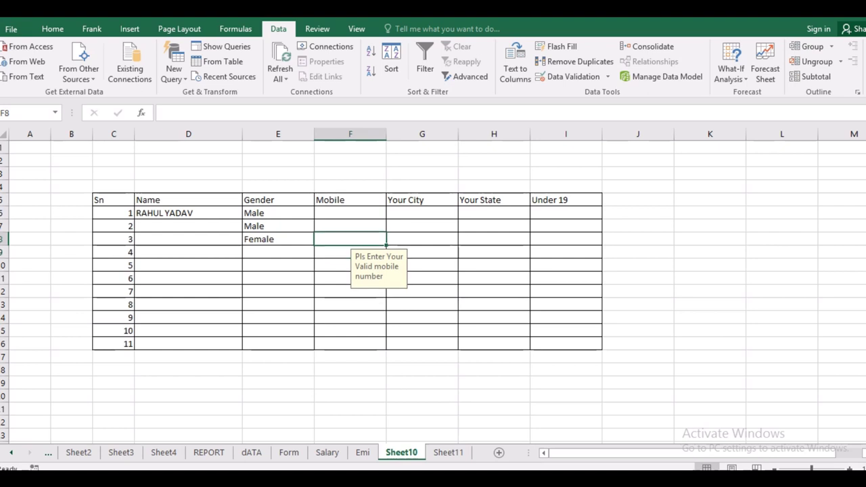
key(Down)
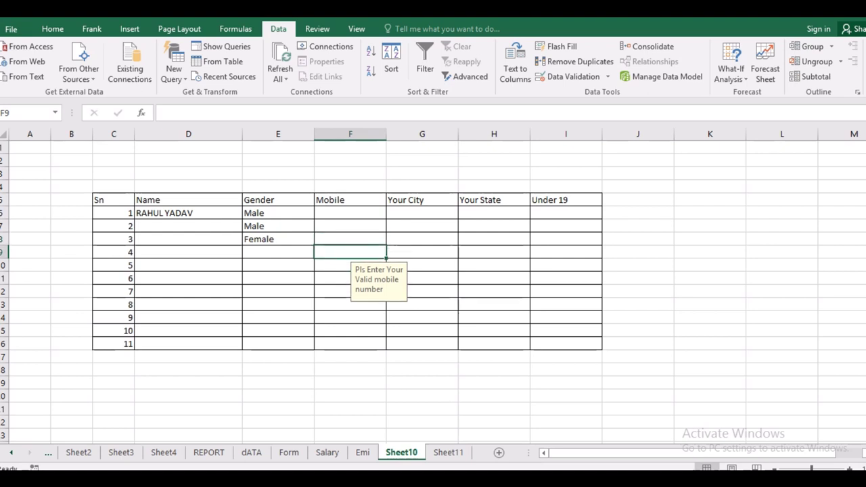
click(349, 226)
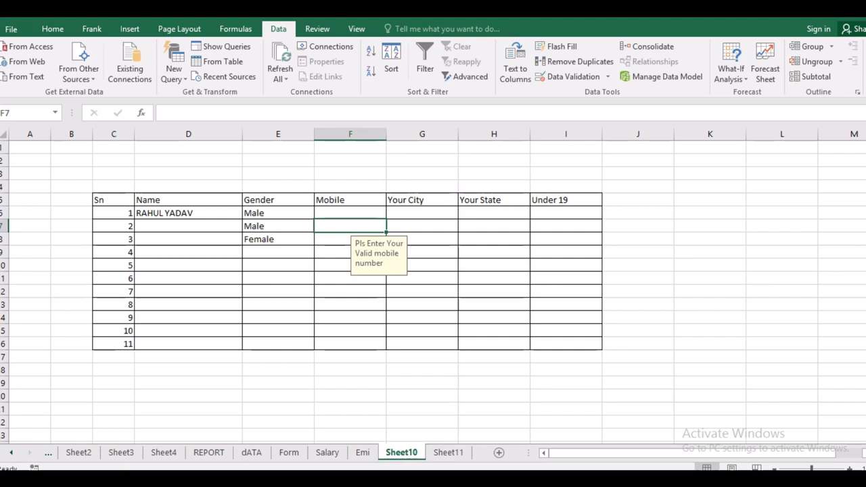
text(124)
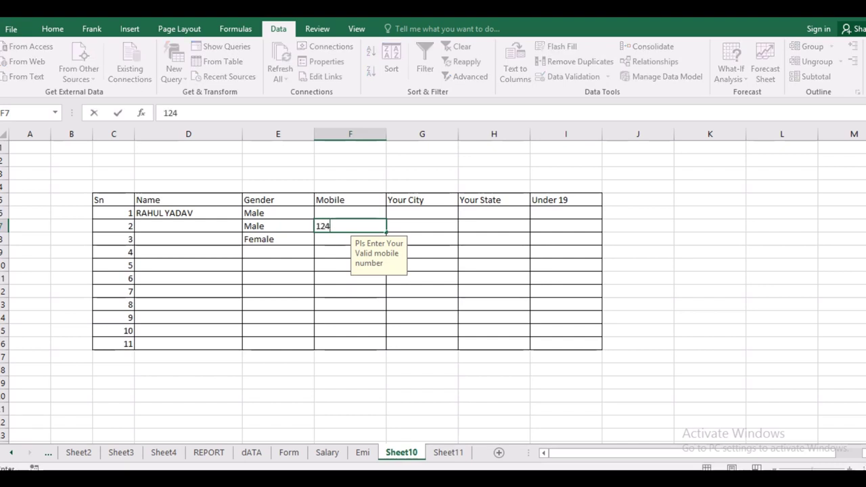
key(BackSpace)
key(BackSpace)
key(BackSpace)
text(9)
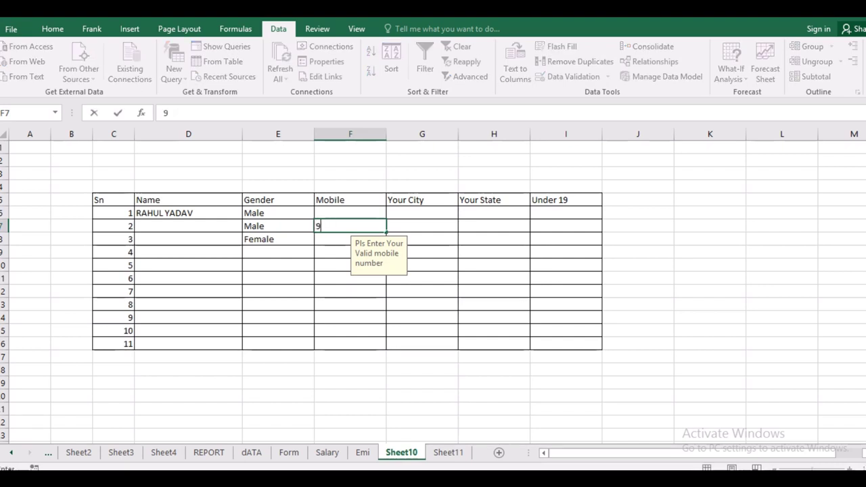
text(8765467)
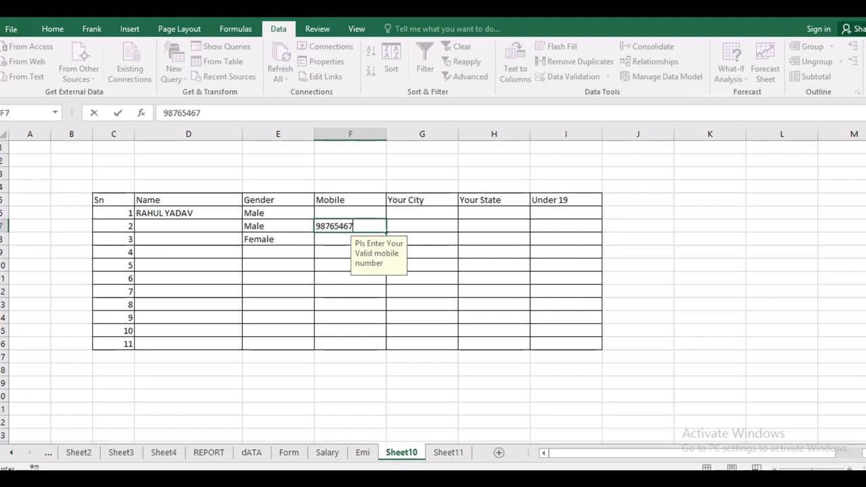
text(8)
key(Return)
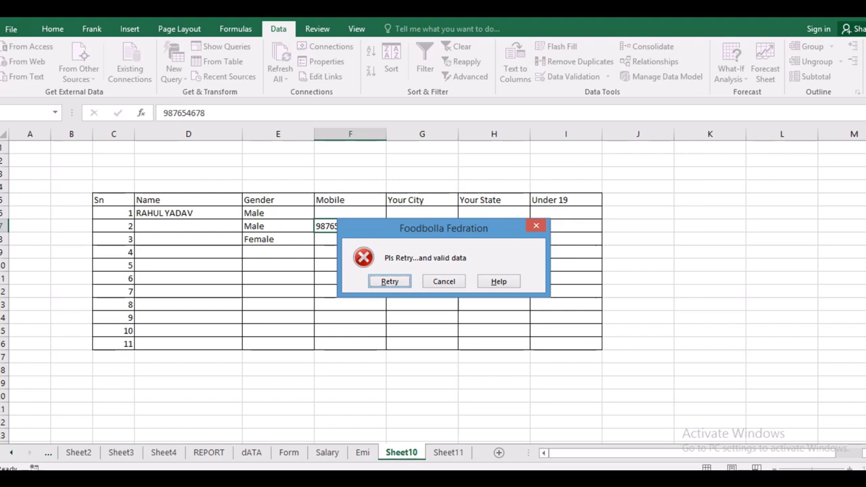
key(Return)
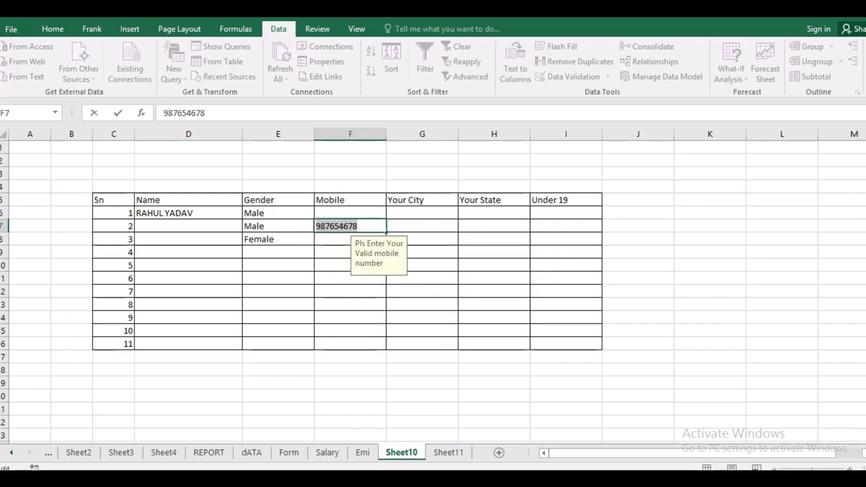
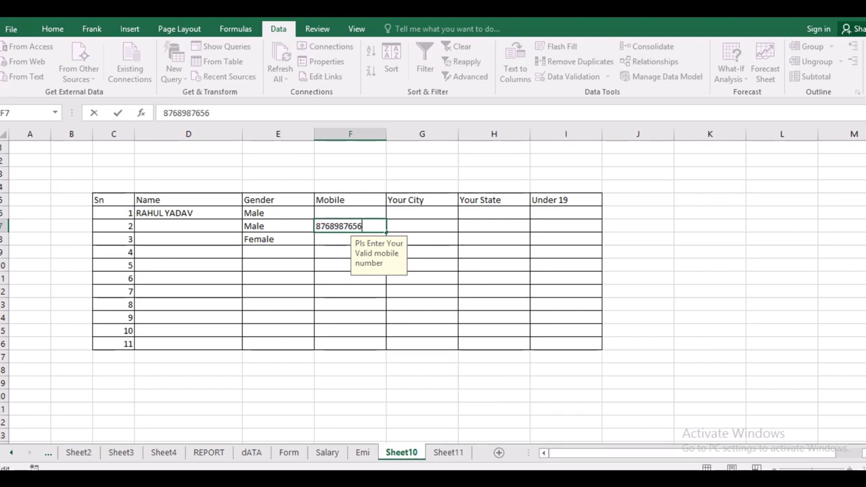
Step: Enter a 10-digit mobile number in F7, which is accepted
key(Return)
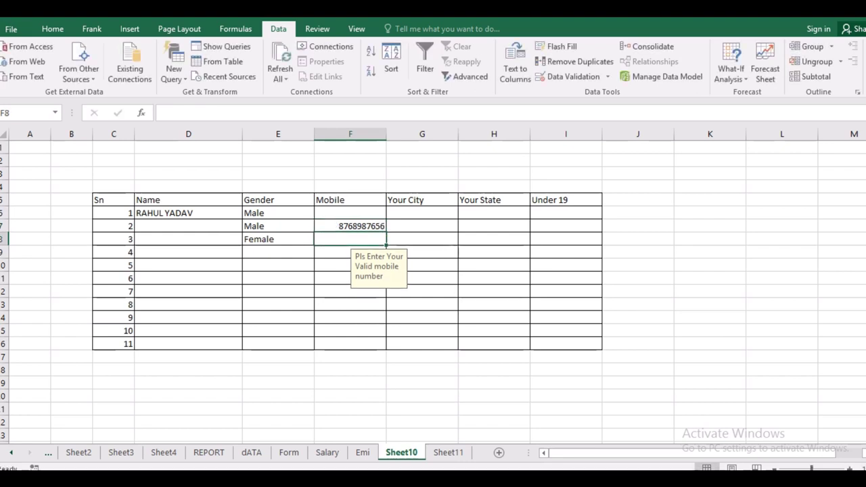
click(422, 226)
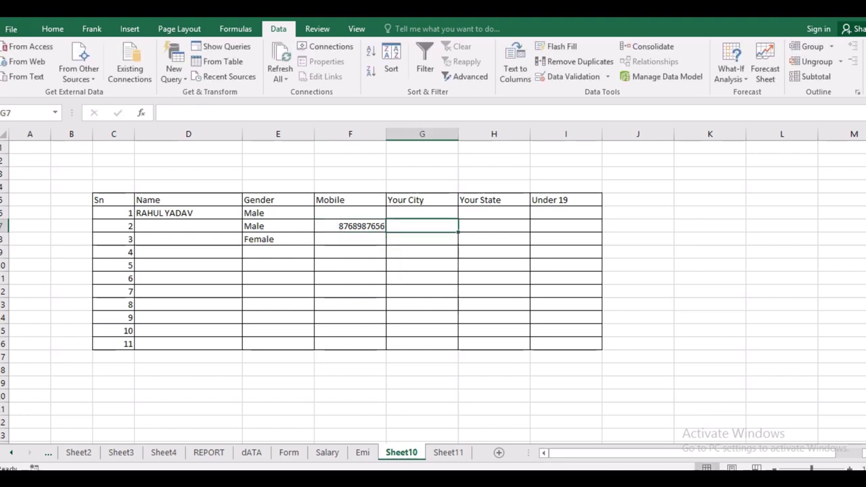
click(422, 212)
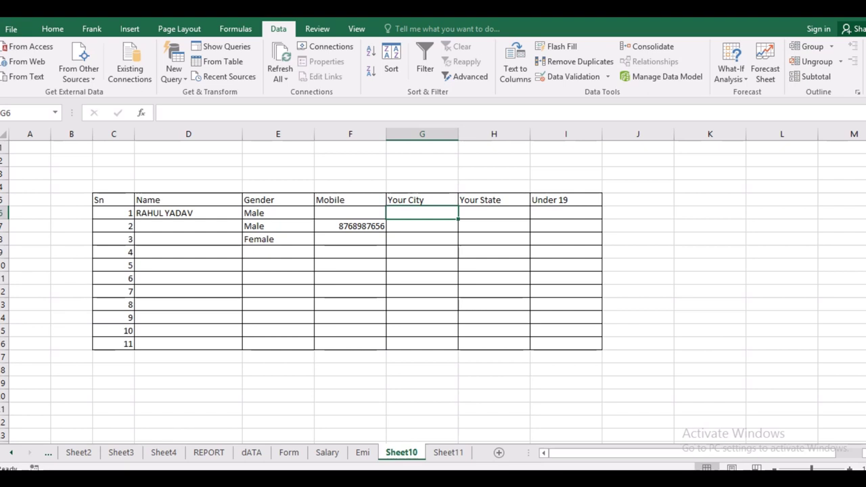
Step: On Sheet11, start the city list with Select in I6 and Prayraj in I7
click(448, 452)
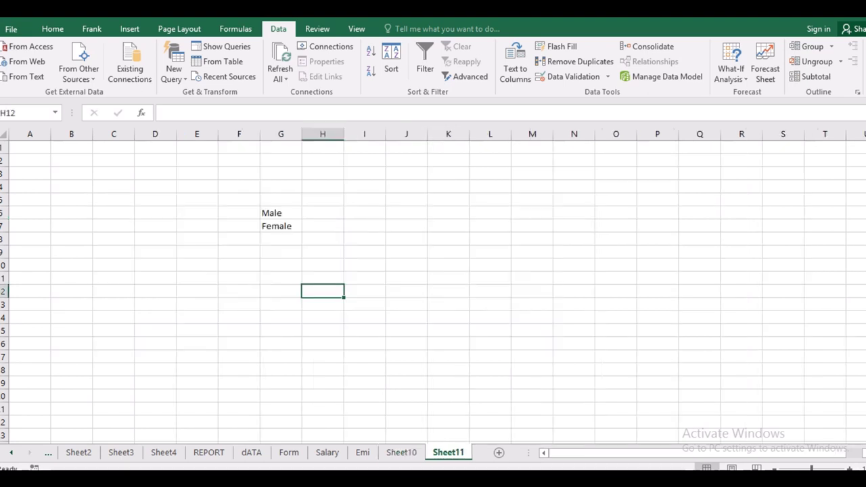
click(364, 212)
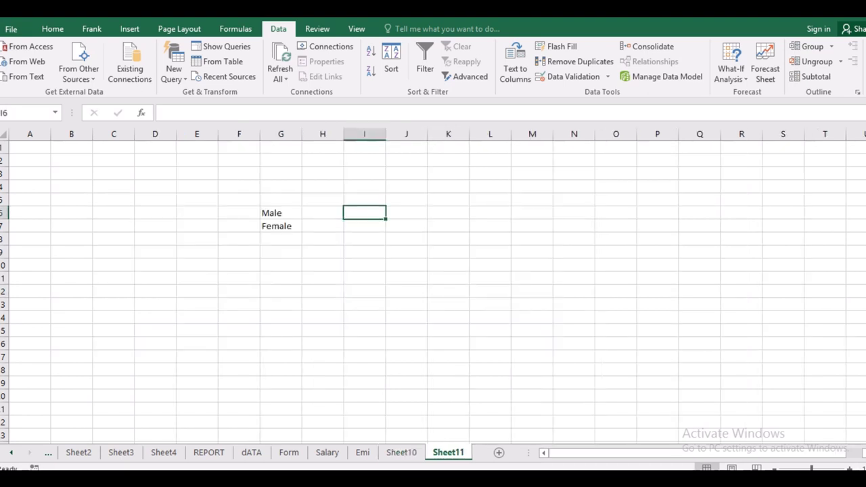
text(Sele)
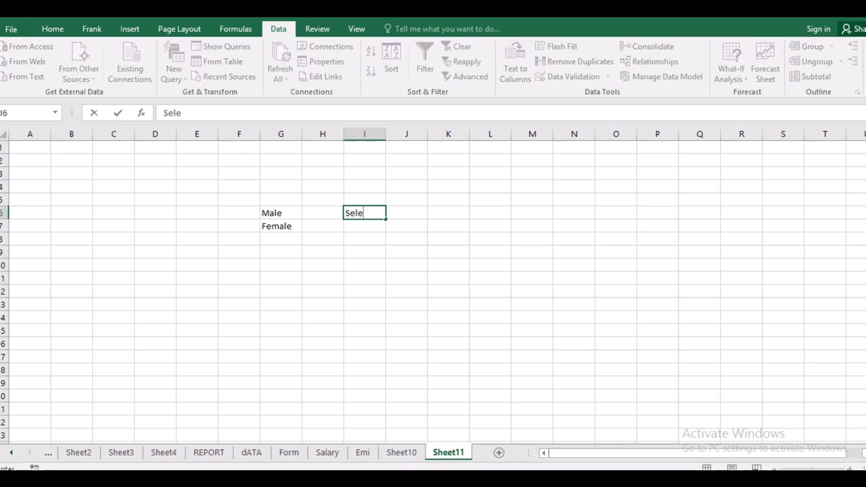
text(ct)
key(Return)
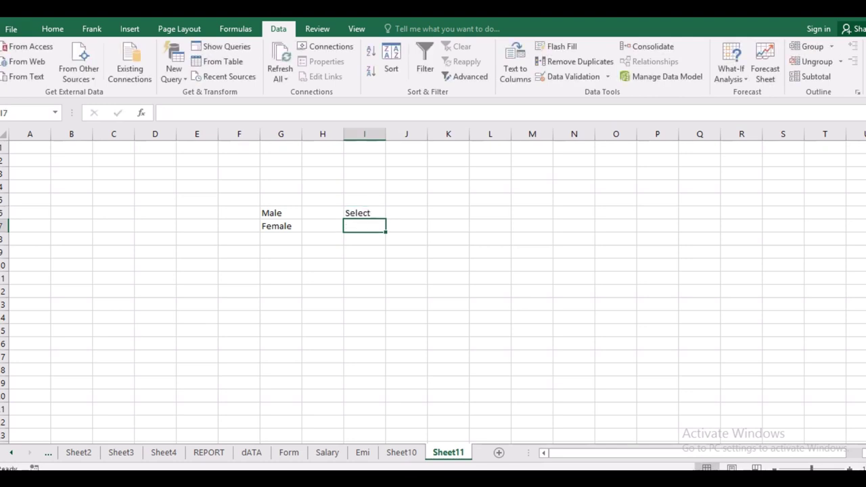
text(P)
text(ray)
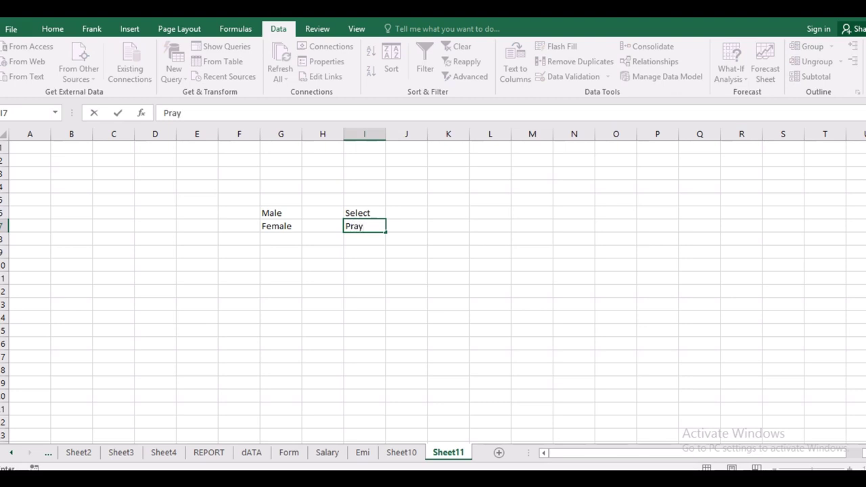
text(raj)
key(Return)
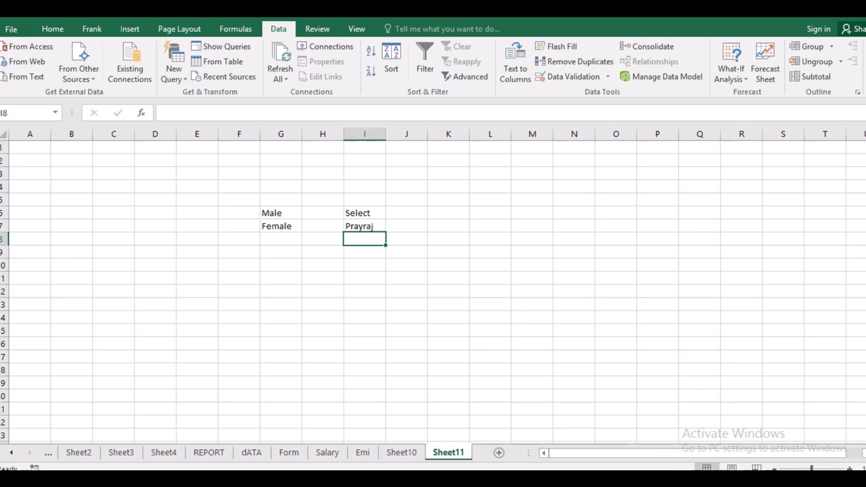
Step: Add Varanasi and Lucknow below them in I8 and I9
text(vara)
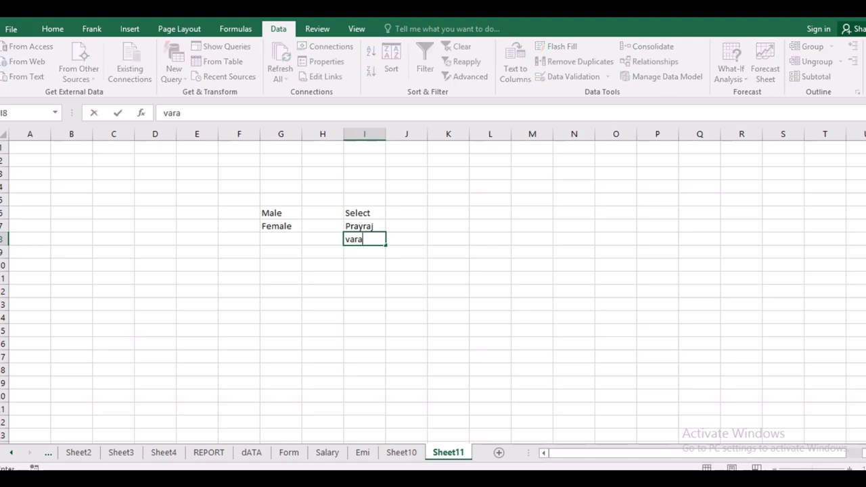
key(BackSpace)
key(BackSpace)
key(BackSpace)
key(BackSpace)
text(V)
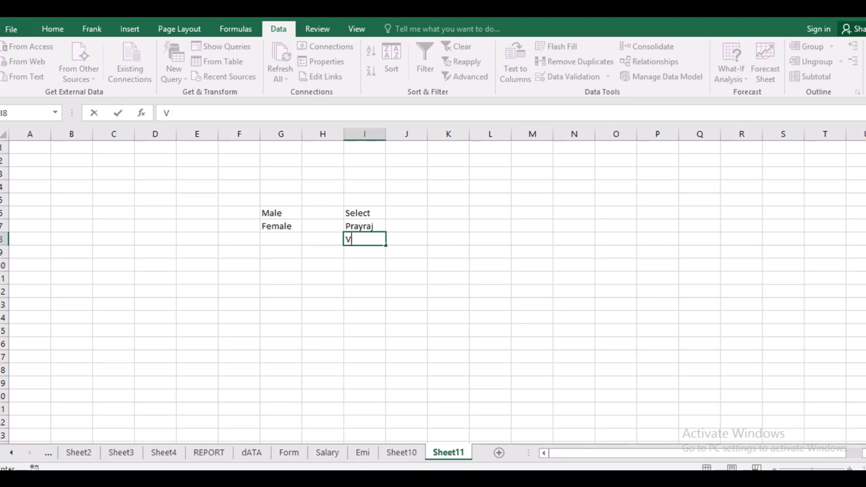
text(aranasi)
key(Return)
text(Luckno)
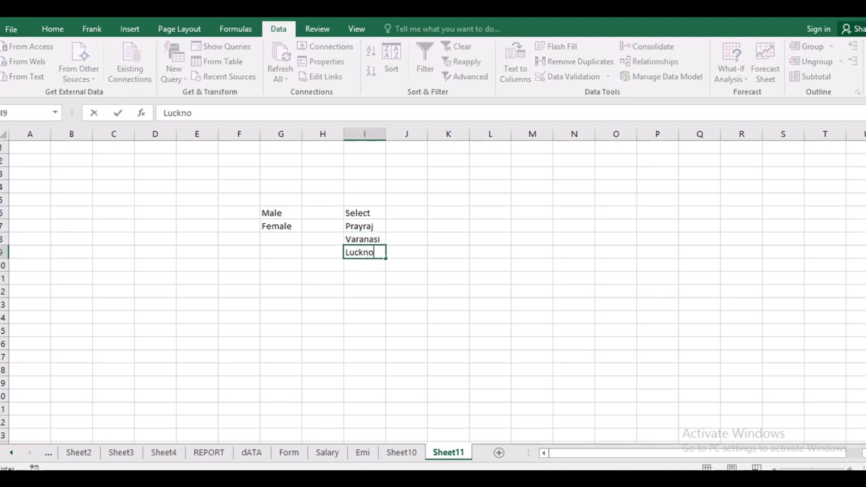
text(w)
key(Return)
Step: Finish the list with Kanpur, Jhhasi and Meruth in I10:I12
text(Kan)
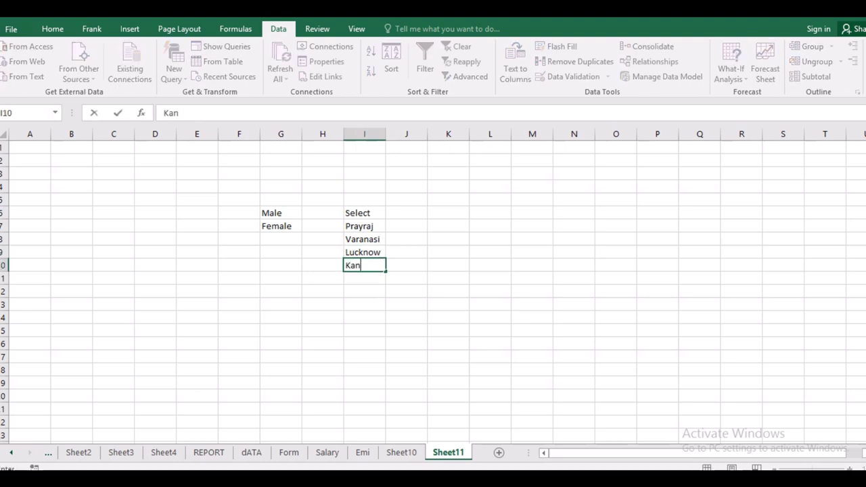
text(pur)
key(Return)
text(jh)
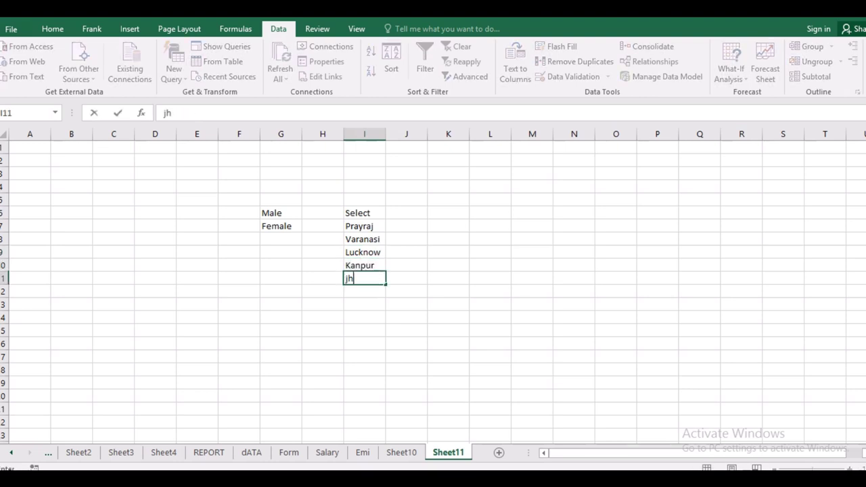
text(a)
key(BackSpace)
key(BackSpace)
text(Jhh)
text(asi)
key(Return)
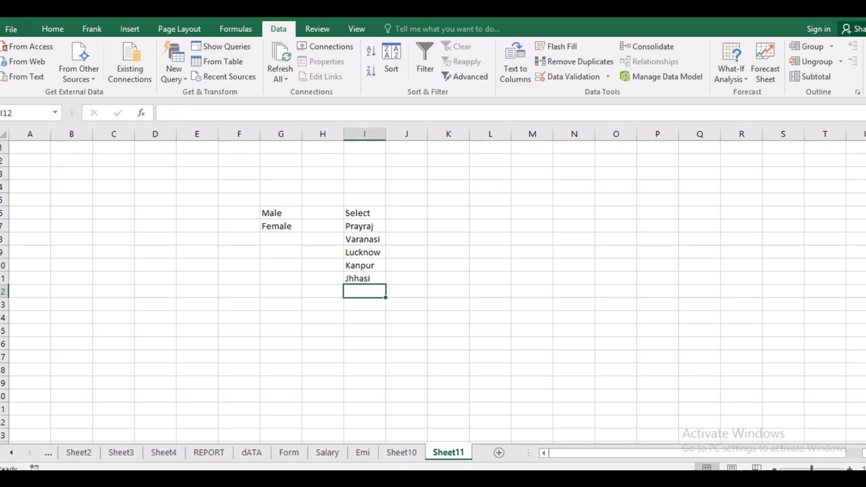
text(M)
text(er)
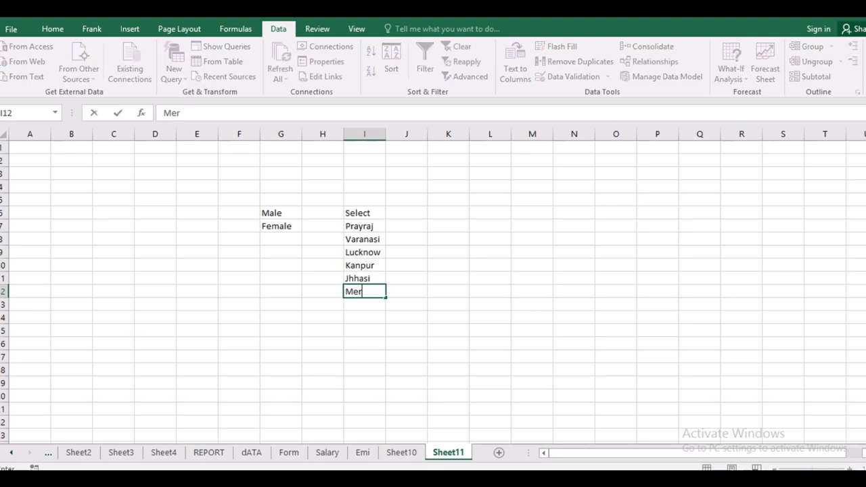
text(uth)
click(448, 266)
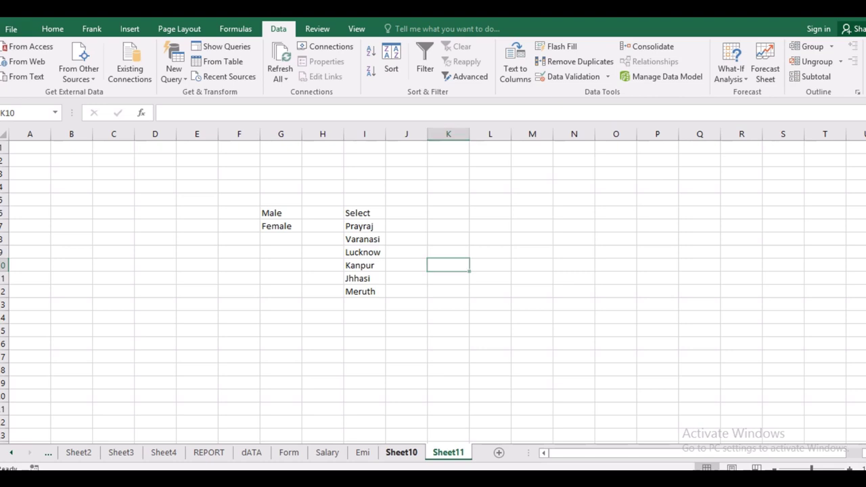
Step: On Sheet10, select Your City cells G6:G16 and set Data Validation to allow a List
click(401, 451)
drag(421, 212, 422, 344)
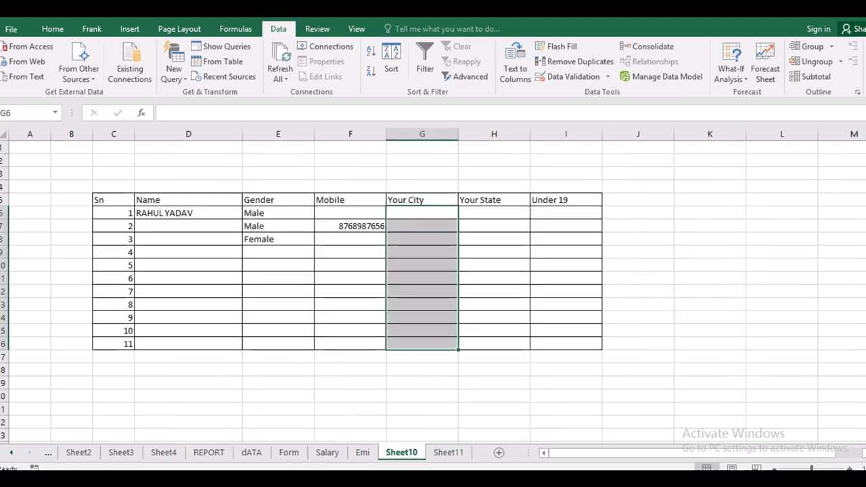
click(568, 77)
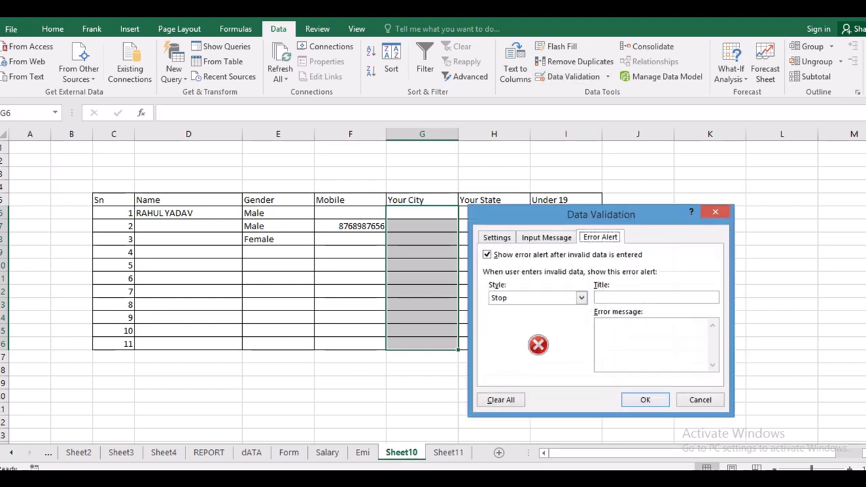
key(ctrl+Tab)
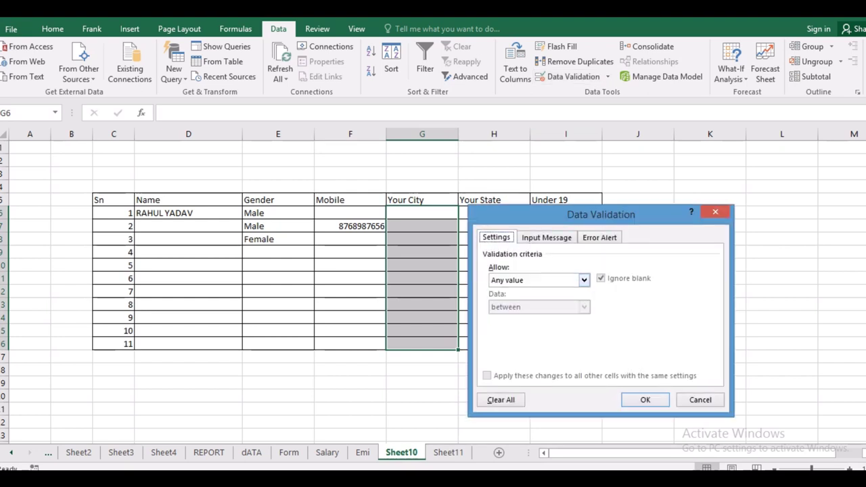
key(Tab)
key(alt+Down)
key(Down)
key(Down)
key(Down)
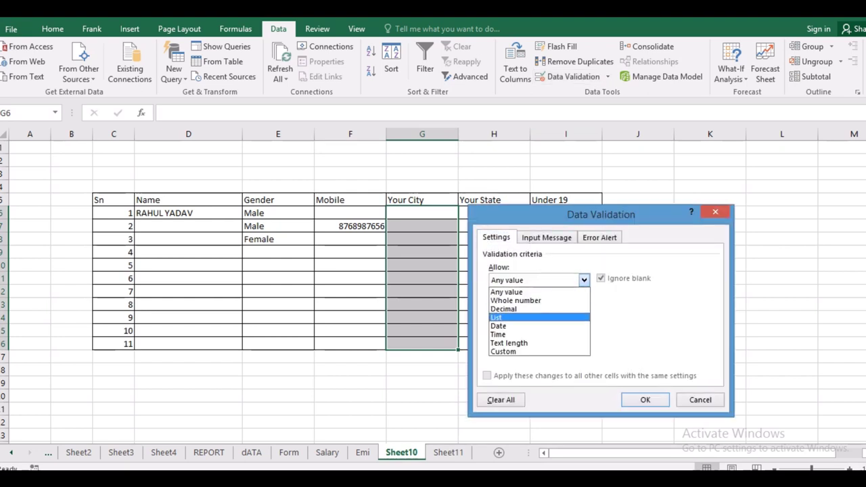
key(Return)
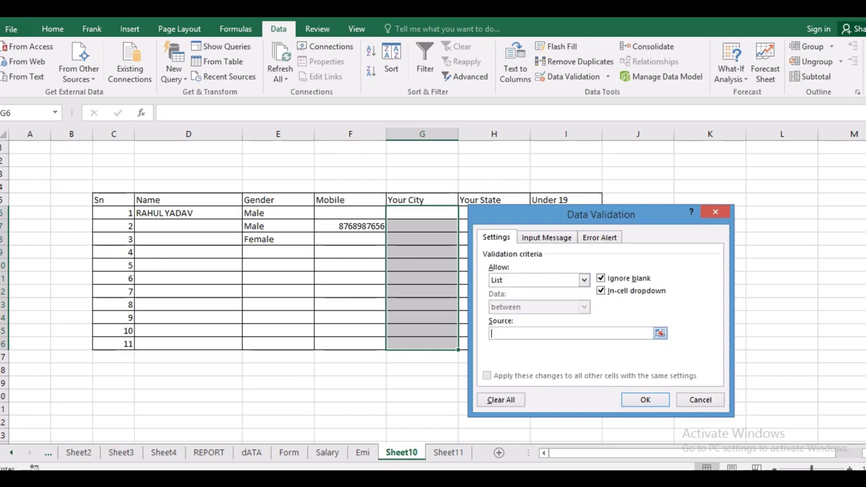
Step: Set the list source to Sheet11!$I$6:$I$12 and confirm the city dropdown
click(660, 332)
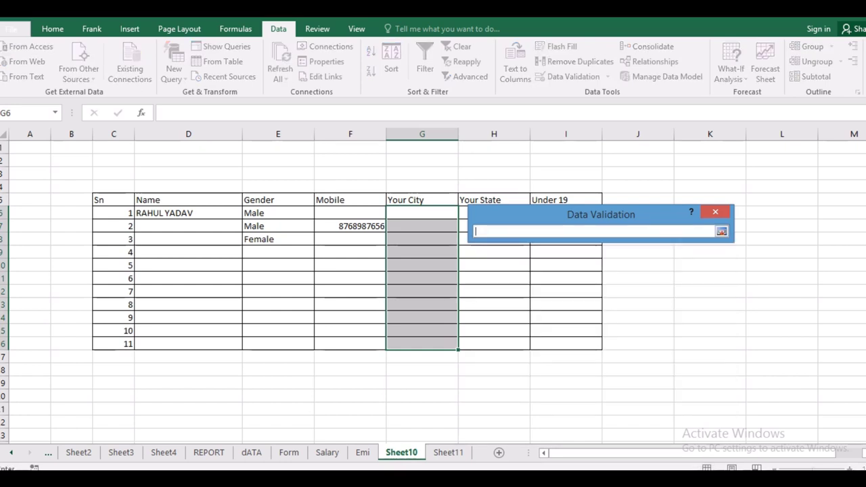
click(448, 452)
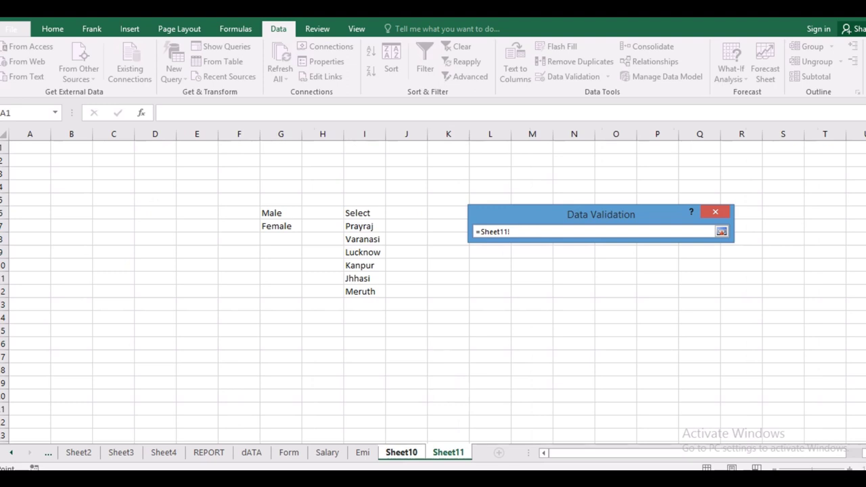
mouse_move(364, 212)
mouse_down()
mouse_move(365, 304)
mouse_move(365, 294)
mouse_up()
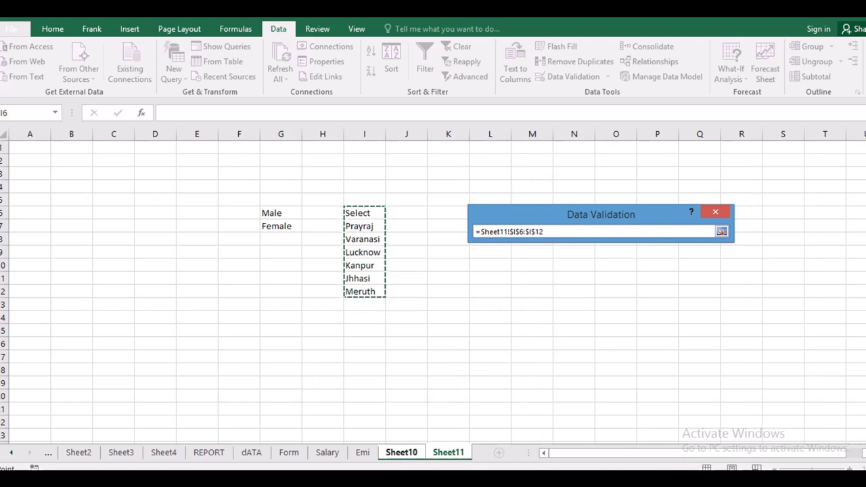
key(Return)
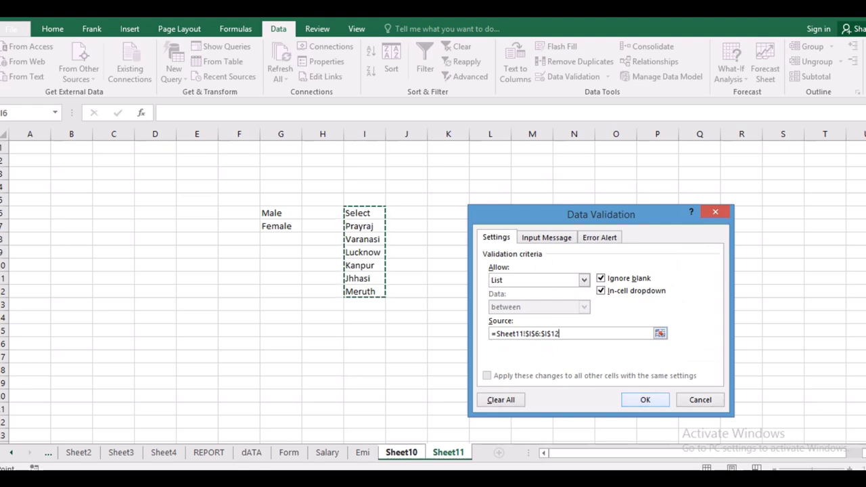
key(Return)
Step: Choose Lucknow from the city dropdown in G9
click(421, 252)
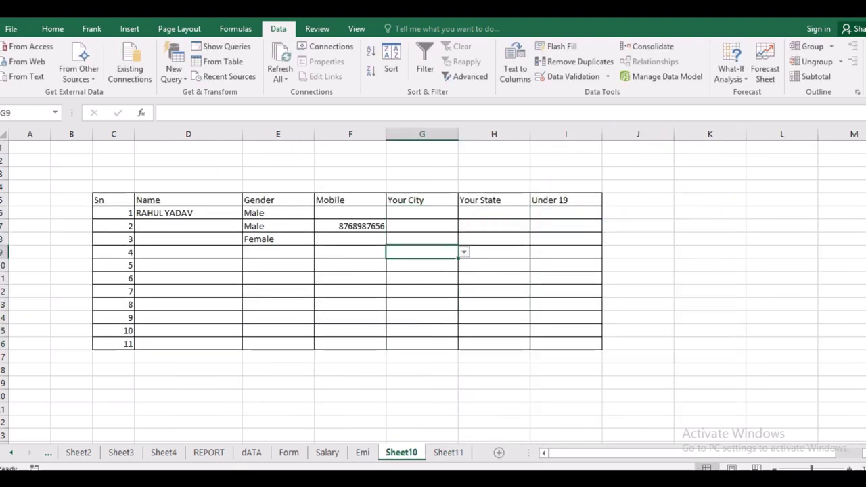
key(alt+Down)
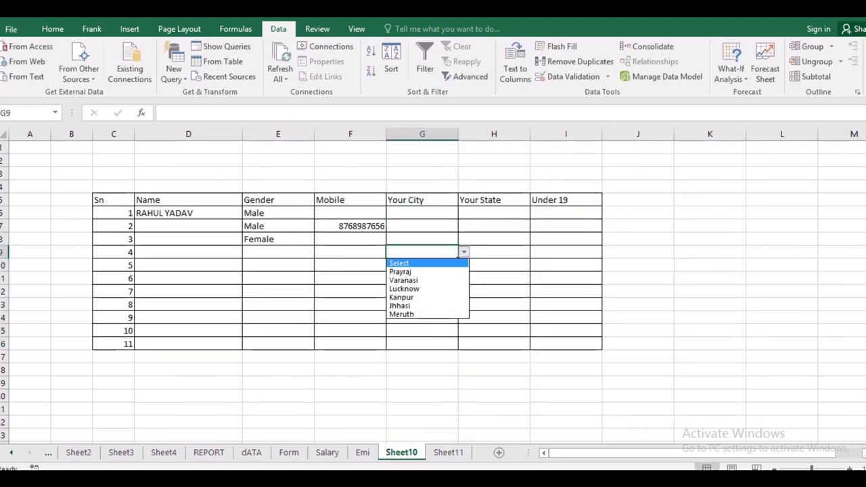
key(Down)
key(Down)
key(Down)
key(Return)
Step: Choose Prayraj from the dropdown in G6, then return to Sheet11
click(421, 213)
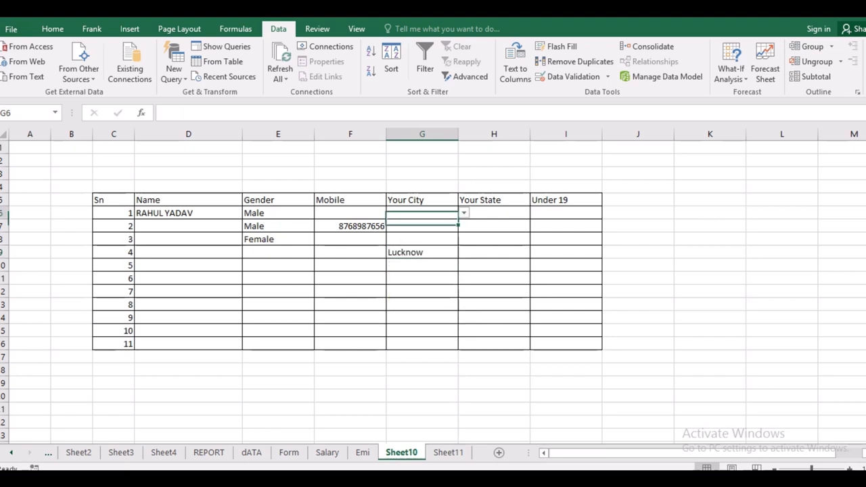
key(alt+Down)
key(Down)
key(Return)
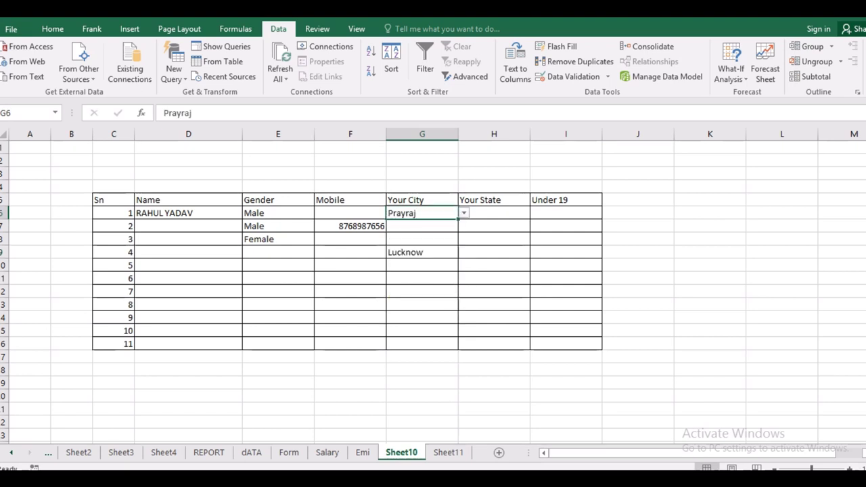
click(493, 226)
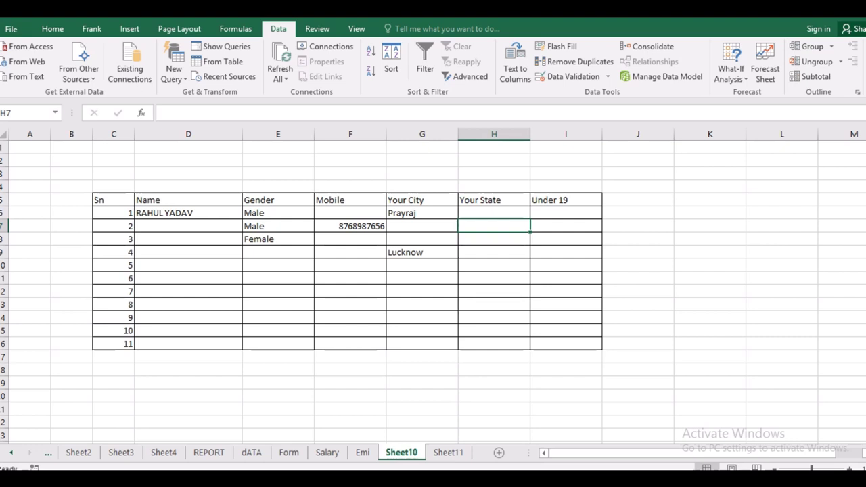
click(448, 451)
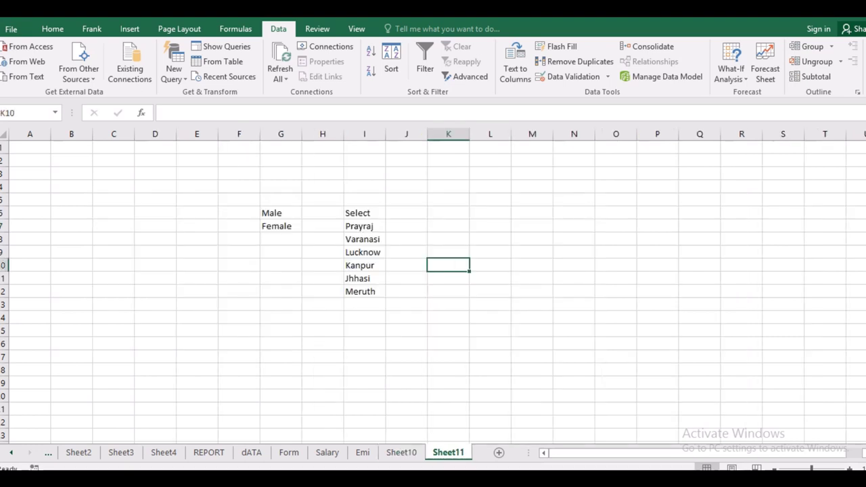
Step: Start the state list with Uttrakhand in K5 and Uttrar pradesh in K6, fixing typos
click(447, 200)
text(U)
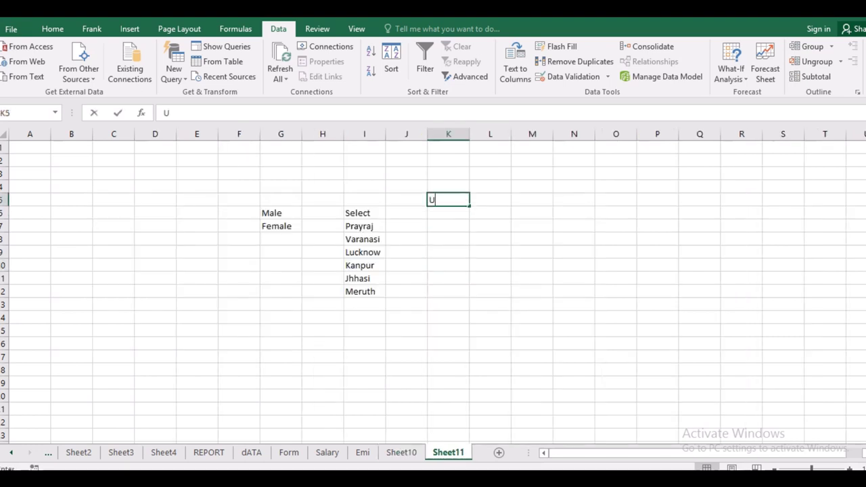
text(ta)
key(BackSpace)
key(BackSpace)
key(BackSpace)
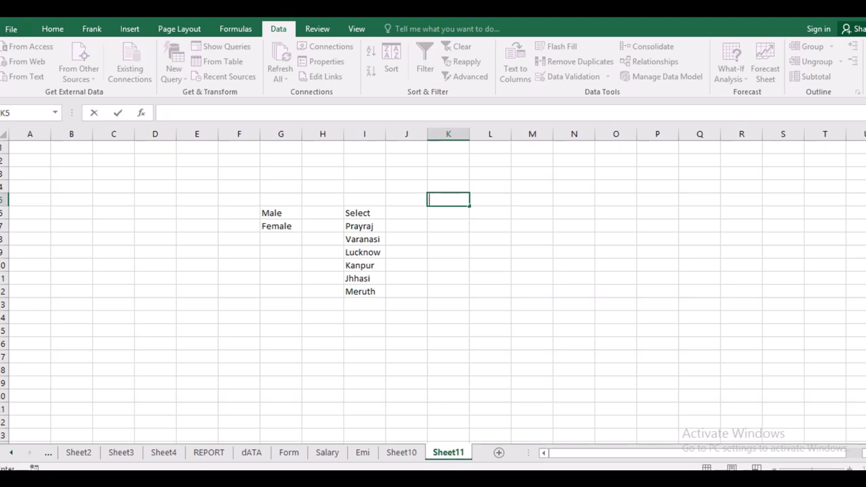
text(Uttr)
text(akhand)
key(Return)
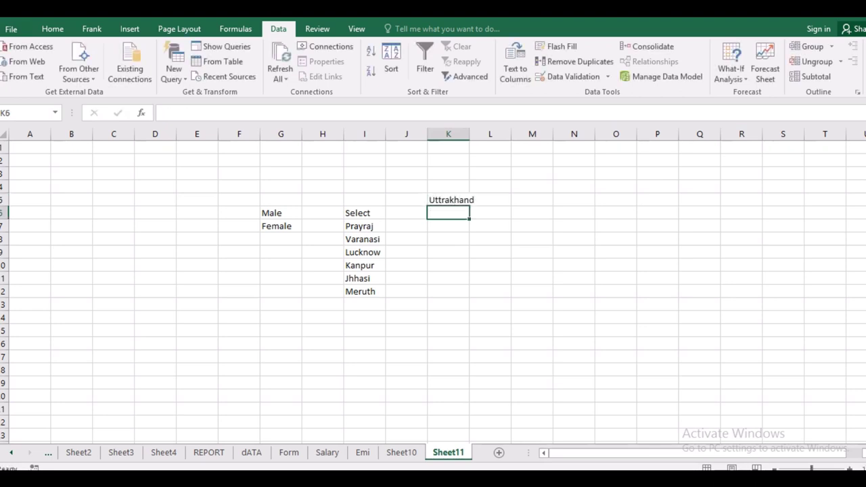
text(Uttr)
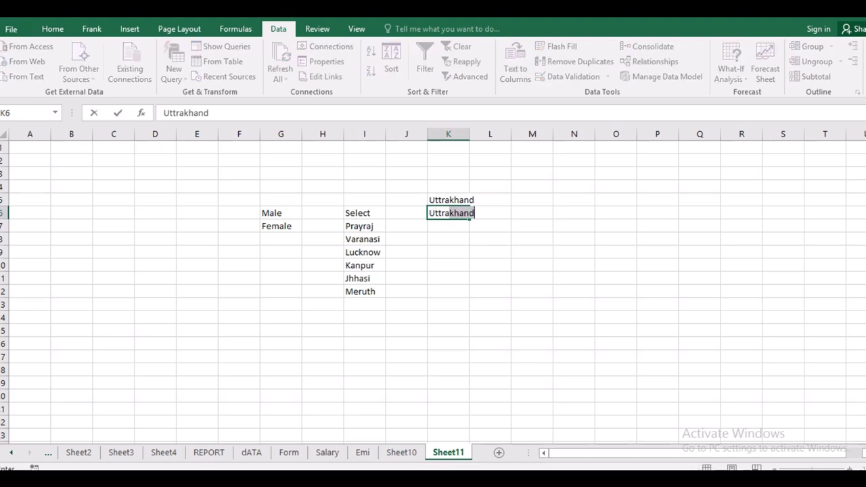
text(ar prades)
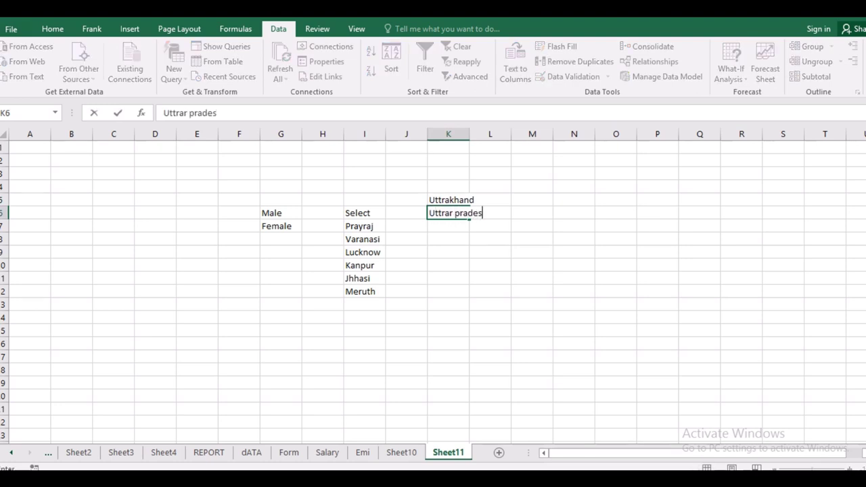
key(Return)
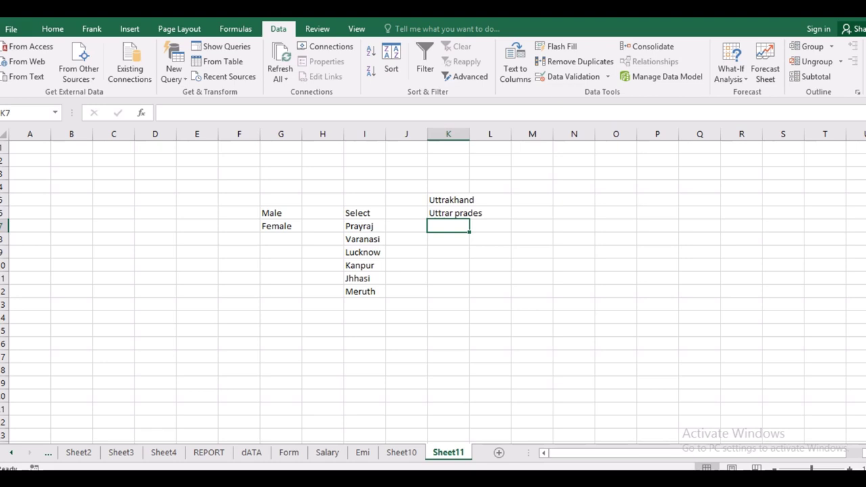
double_click(454, 212)
key(Right)
key(Right)
key(Right)
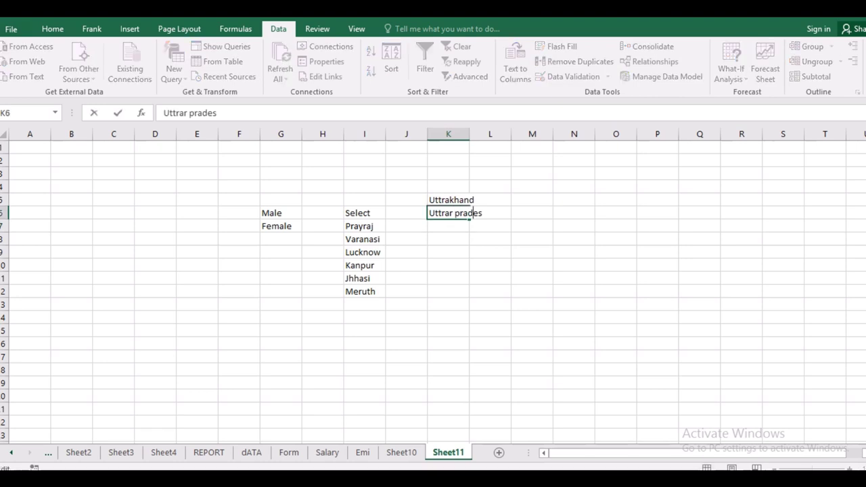
key(Right)
key(Right)
text(h)
key(Return)
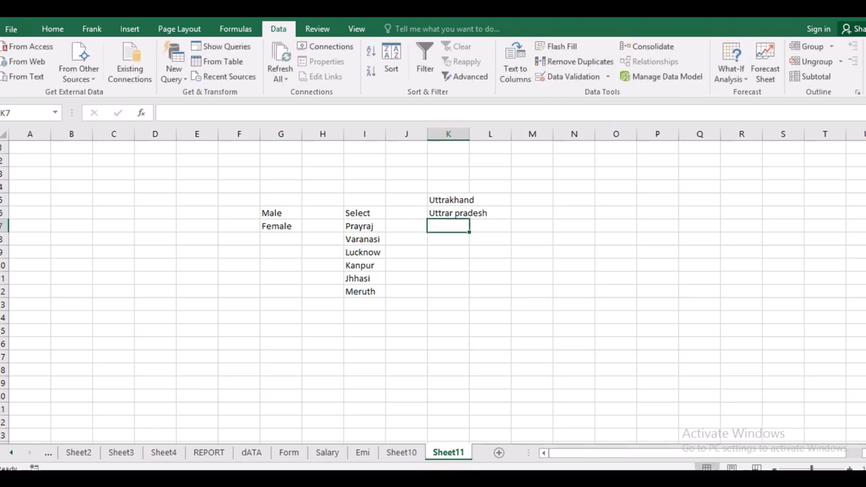
Step: Enter Madhya pradesh in K7, correcting its spelling
text(Ma)
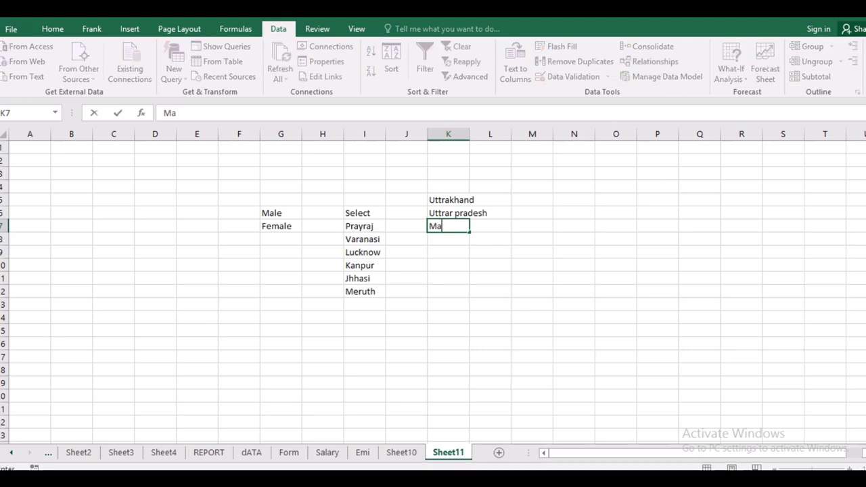
text(dhya pr)
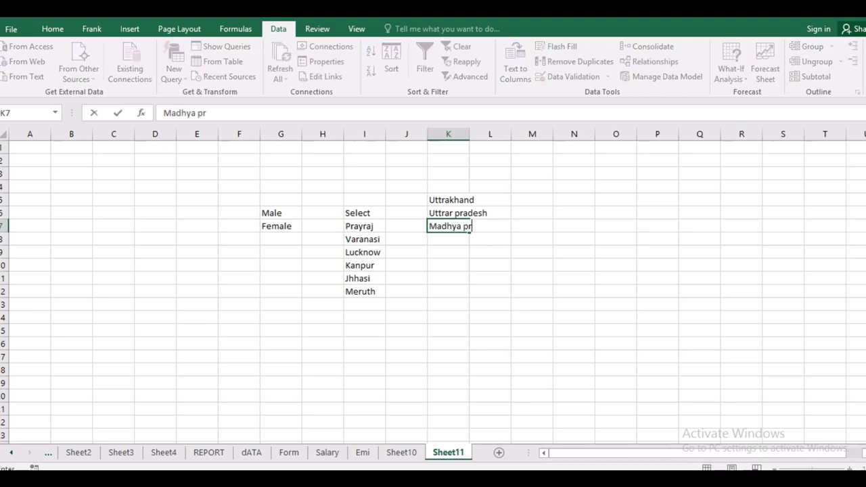
text(ades)
key(Return)
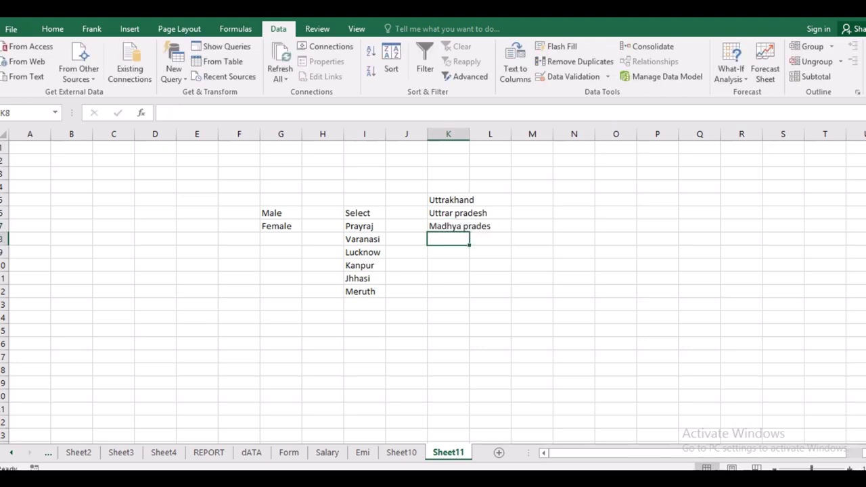
click(447, 226)
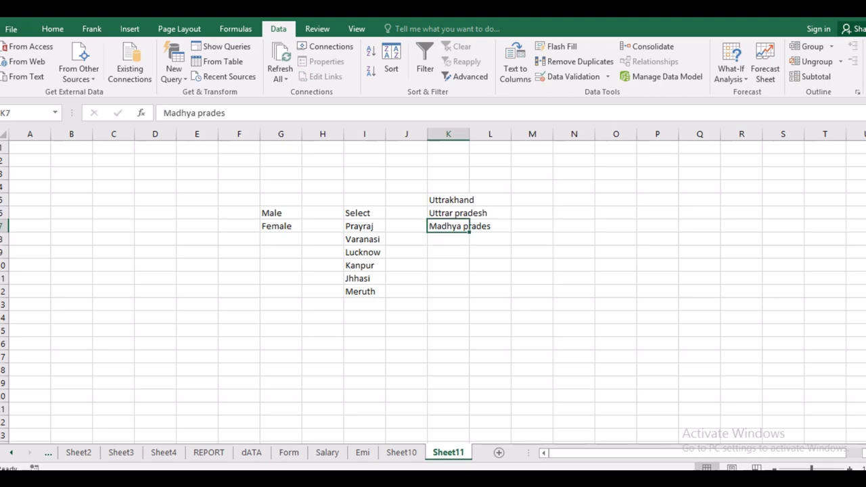
key(F2)
text(h)
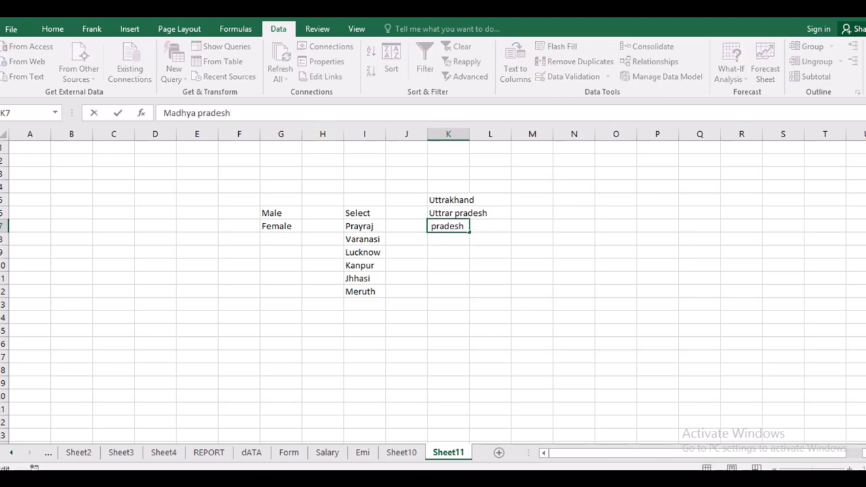
key(Return)
Step: Add Delhi and Udisa in K8:K9, then go back to Sheet10
text(De)
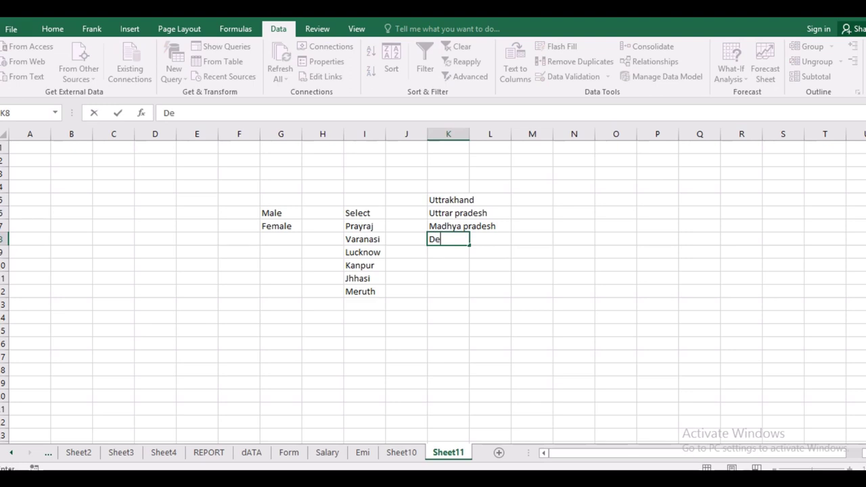
text(hl)
key(BackSpace)
key(BackSpace)
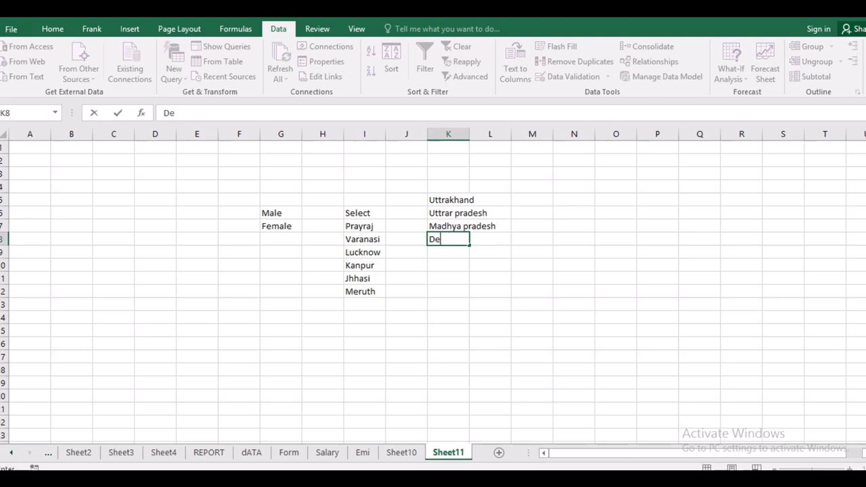
text(lhi)
key(Return)
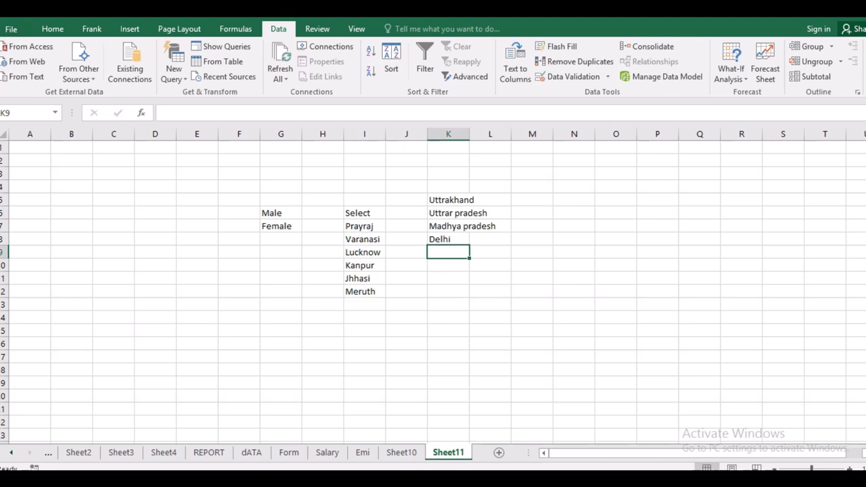
text(Ud)
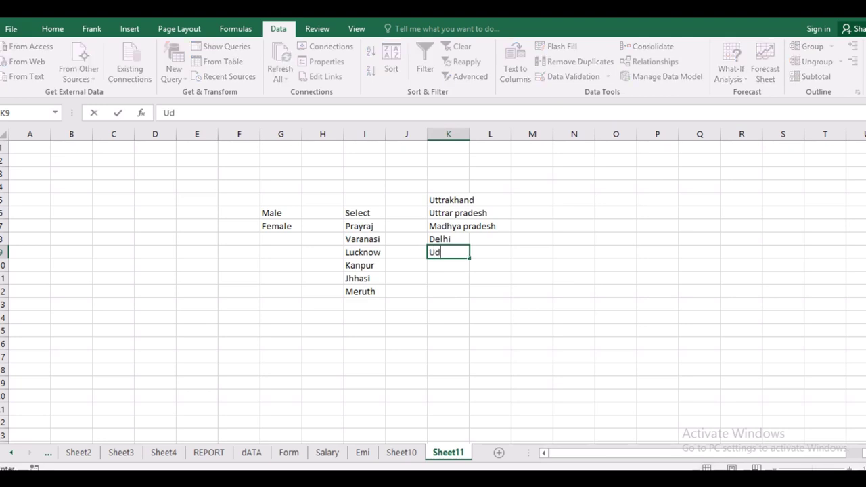
text(isa)
click(490, 304)
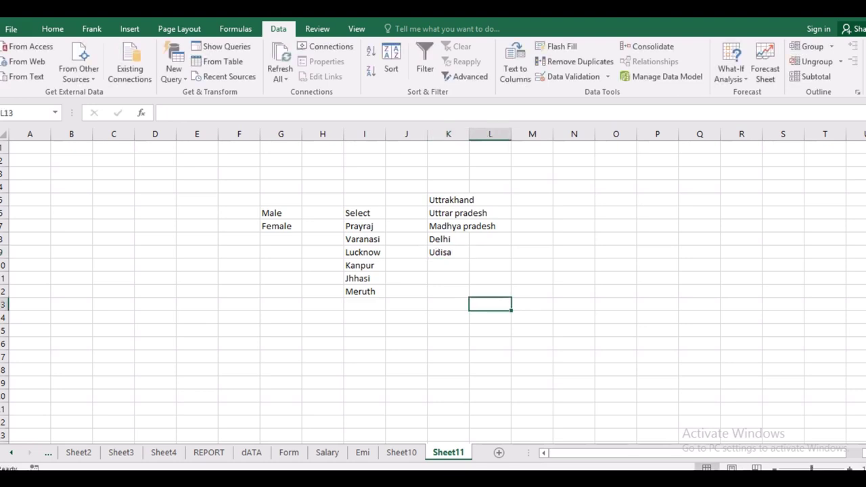
key(ctrl+Page_Up)
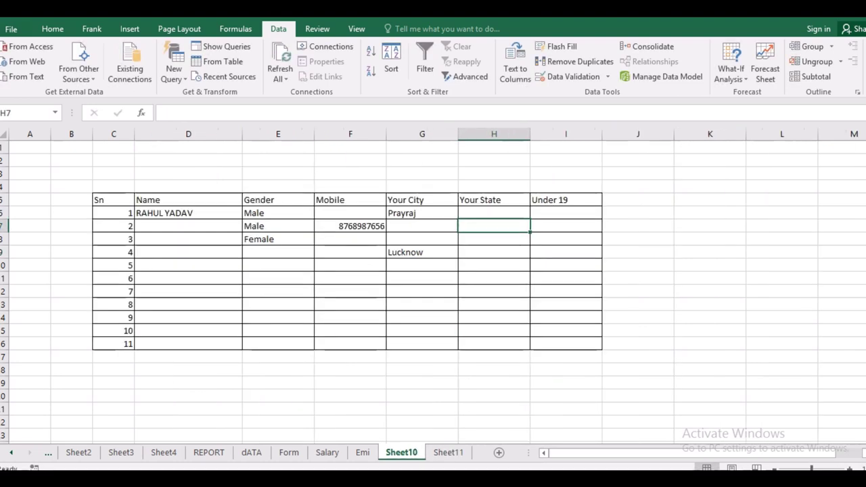
Step: Select Your State cells H6:H16 and review the state names on Sheet11
drag(493, 212, 493, 343)
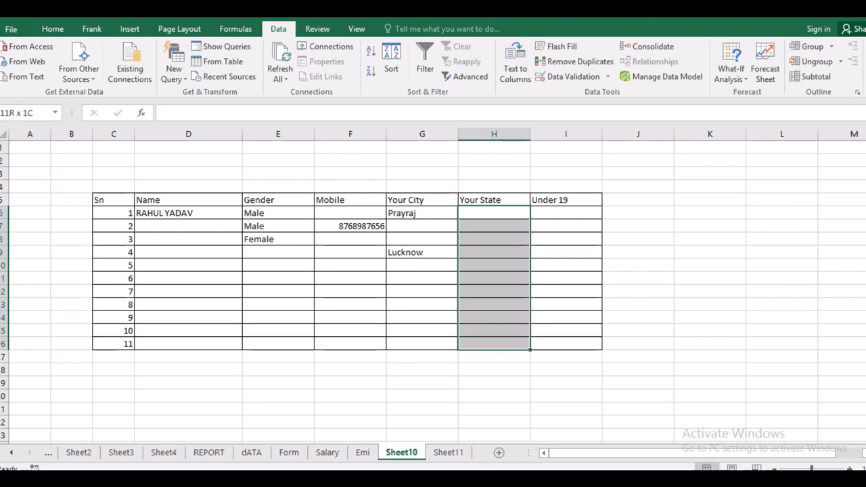
key(ctrl+Page_Down)
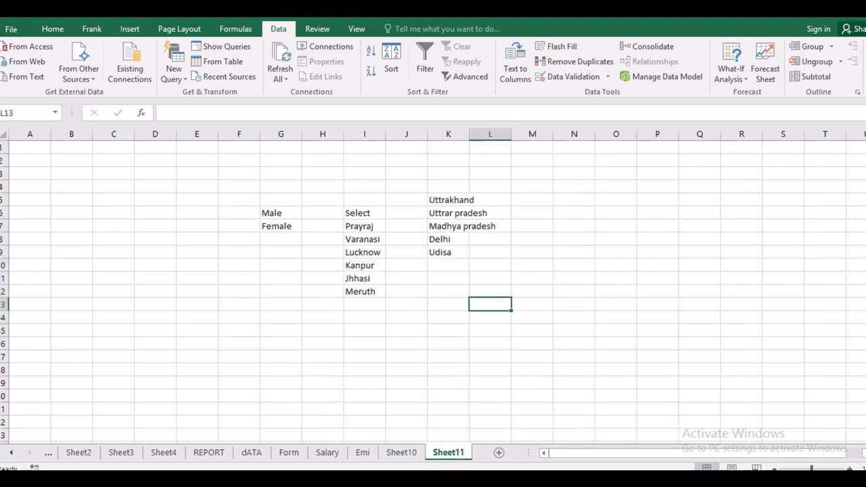
drag(447, 199, 489, 251)
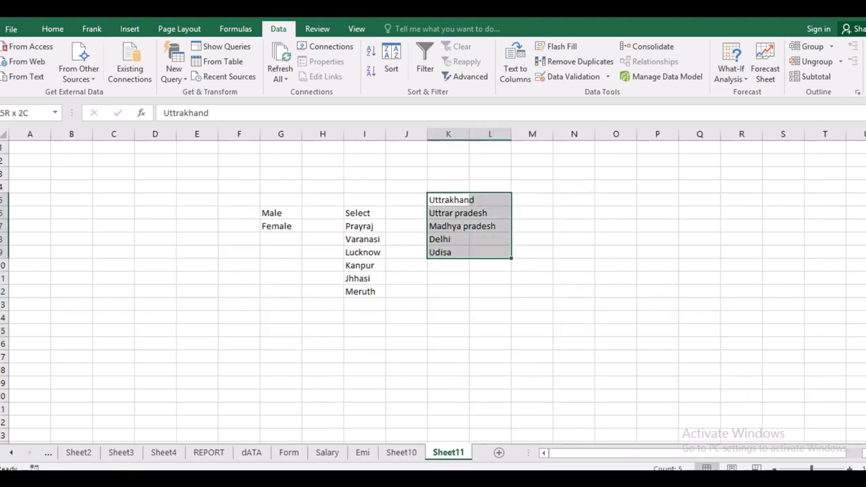
key(ctrl+Page_Up)
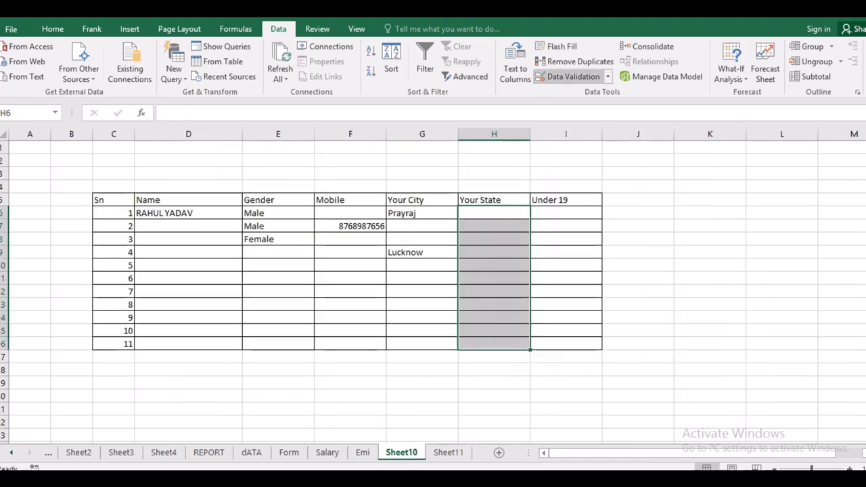
Step: Apply a List validation to H6:H16 sourced from Sheet11!$K$5:$K$10
click(573, 77)
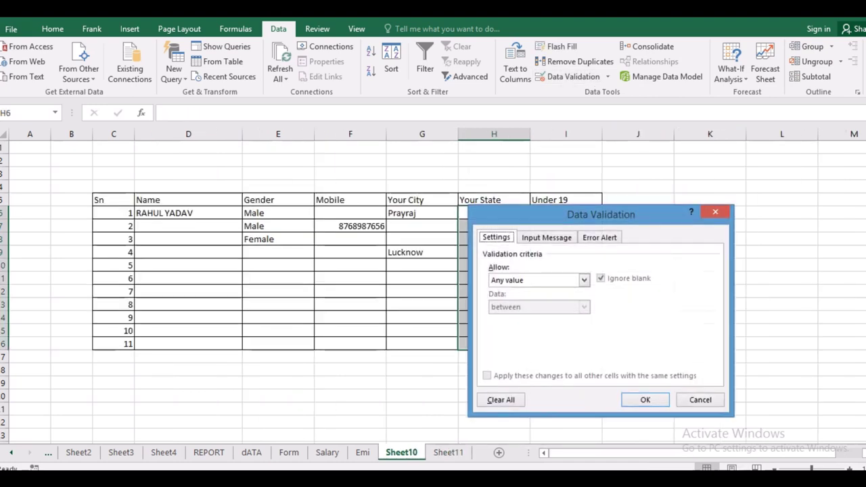
click(584, 280)
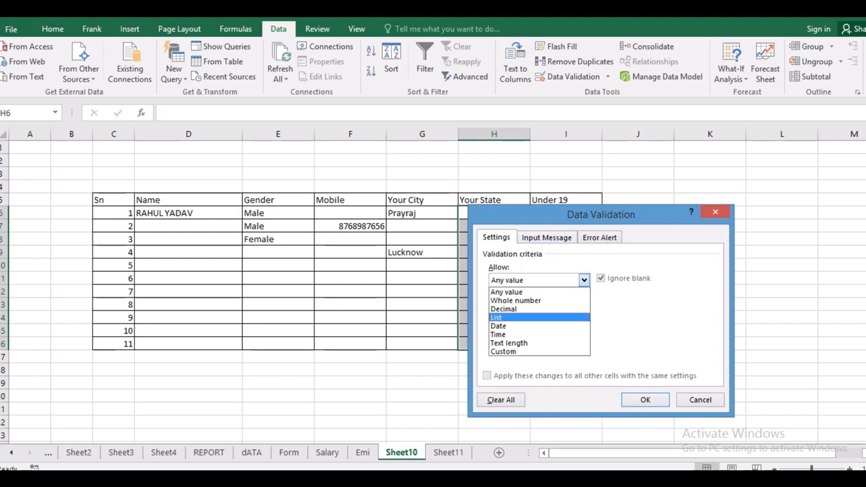
key(Return)
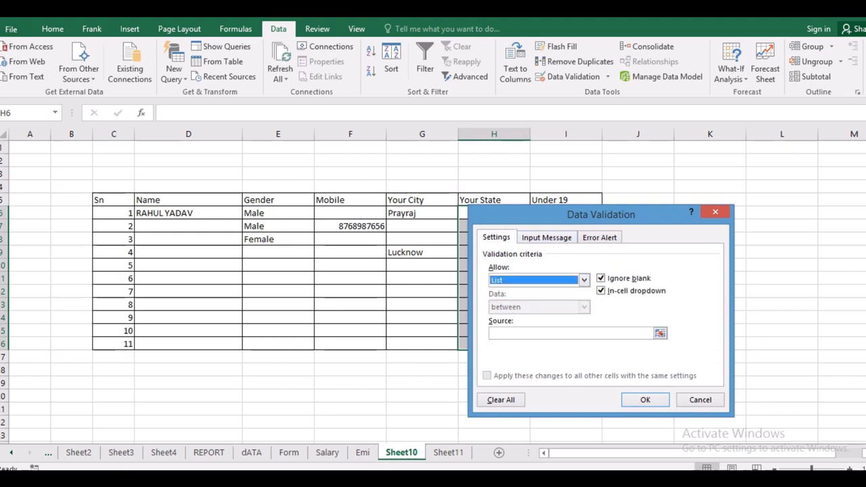
click(660, 333)
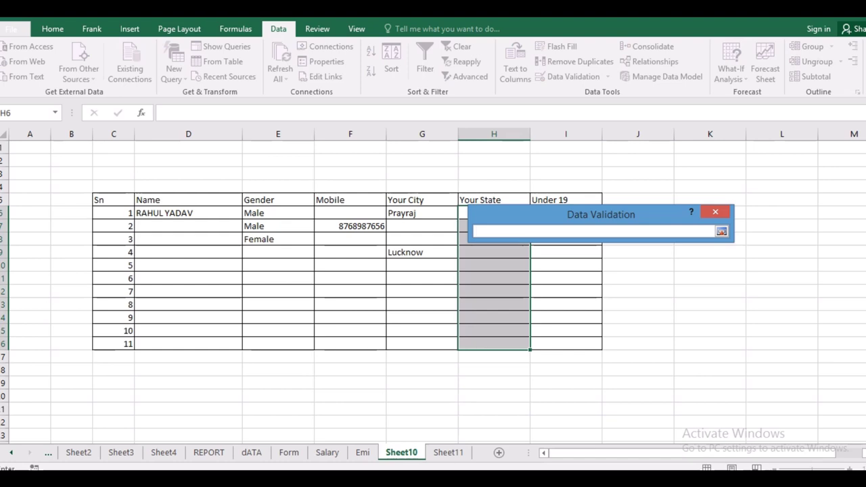
key(ctrl+Page_Down)
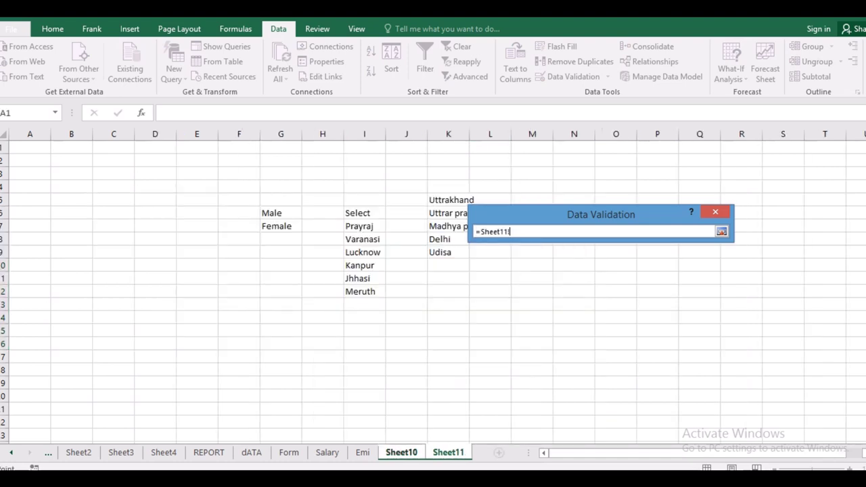
drag(448, 200, 448, 265)
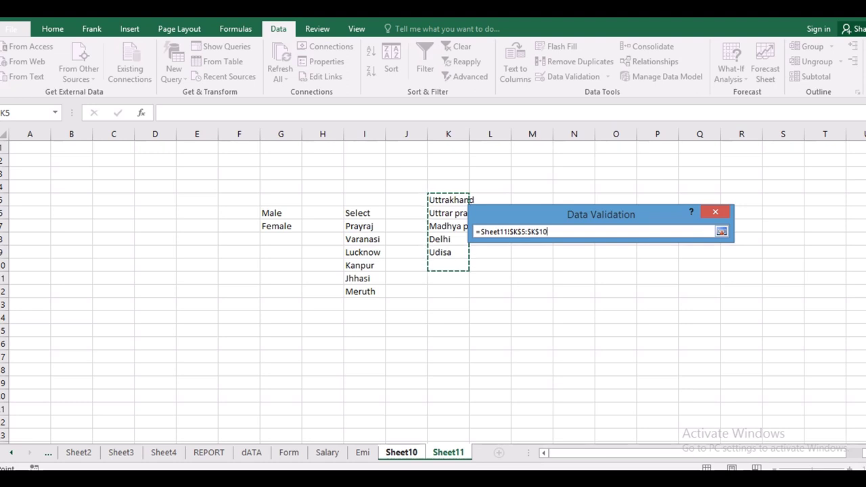
key(Return)
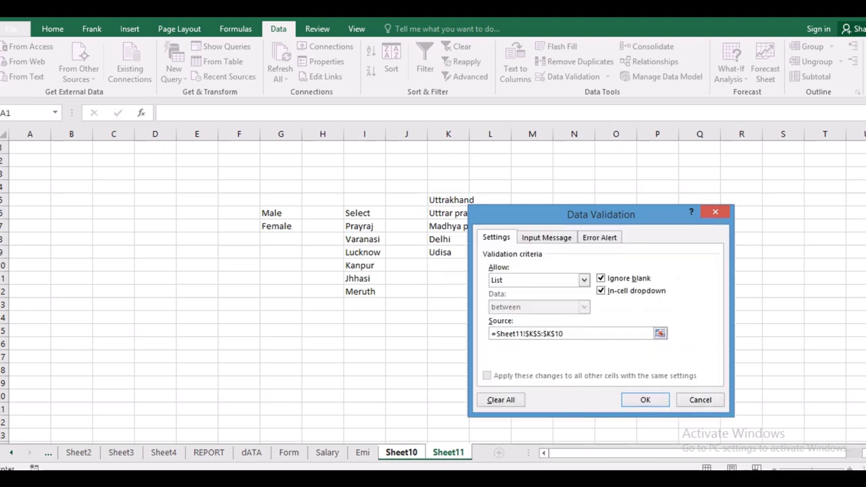
click(644, 399)
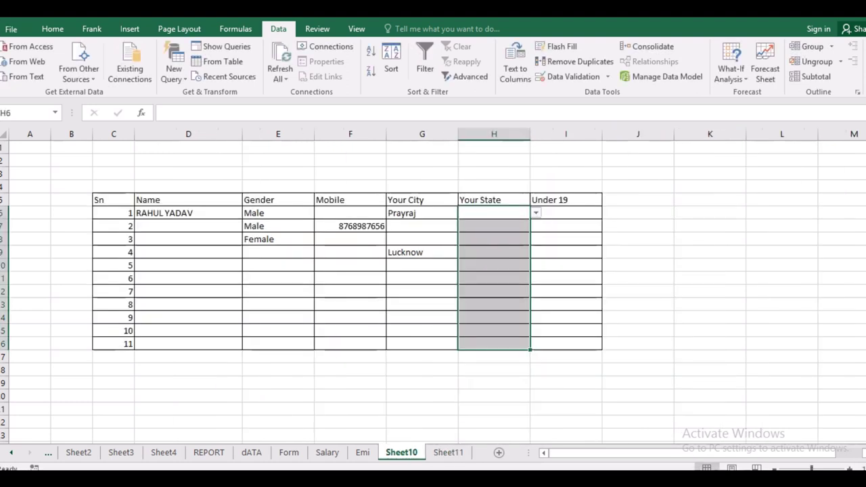
Step: Restrict Under 19 cells I6:I16 to whole numbers from 16 to 19
click(566, 212)
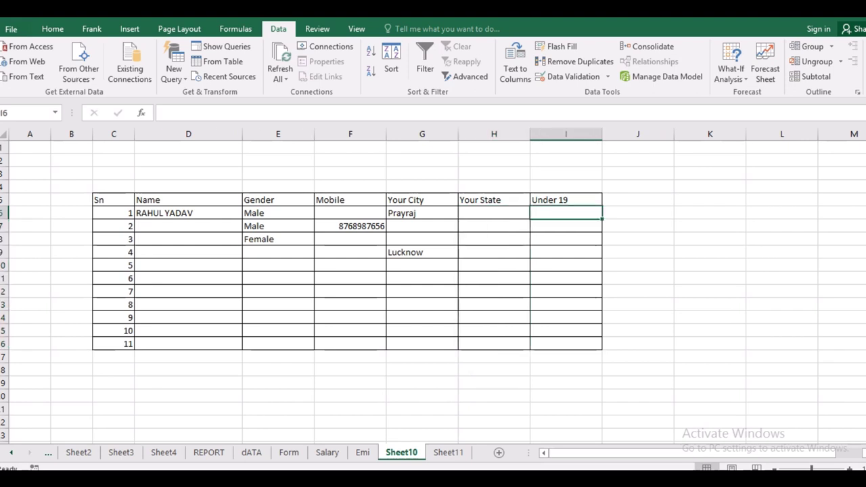
drag(565, 213, 566, 343)
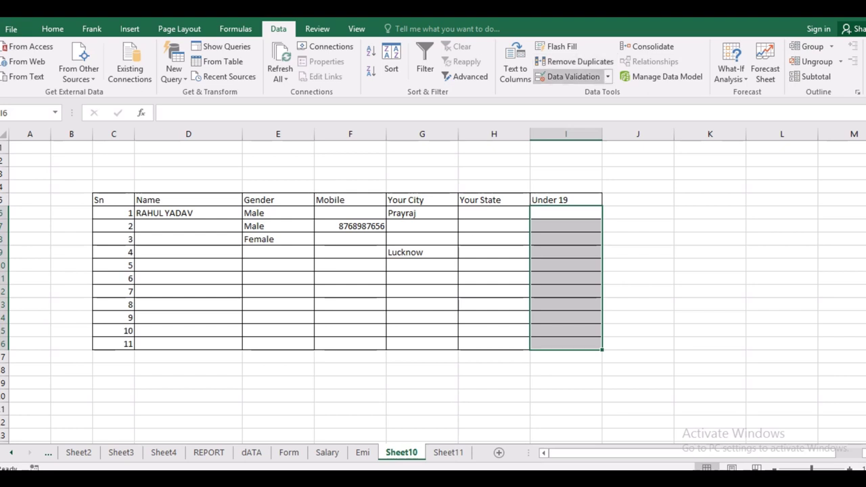
click(568, 76)
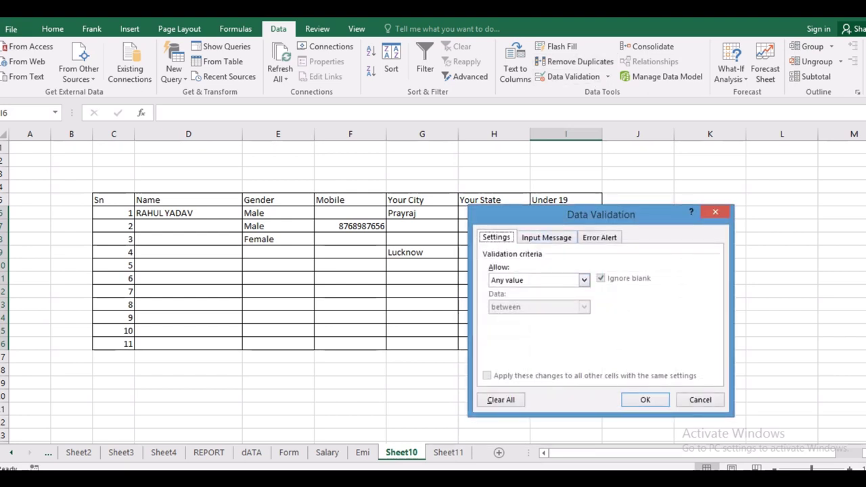
drag(601, 214, 703, 194)
click(686, 261)
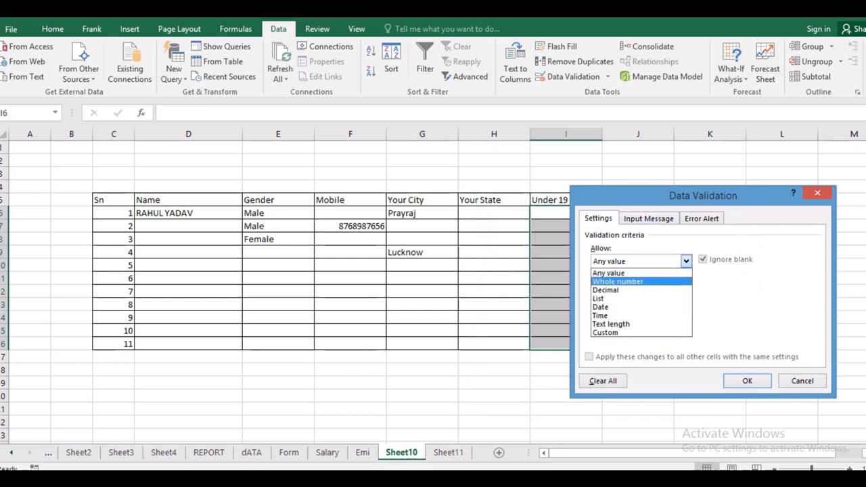
click(617, 281)
click(649, 314)
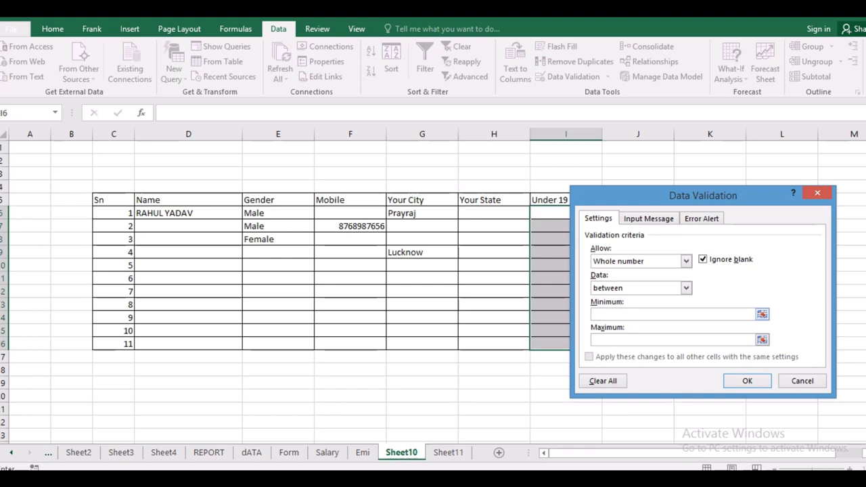
text(16)
text(19)
Step: Add the input message 'Under 16 to 19 age' and apply the validation
key(ctrl+Tab)
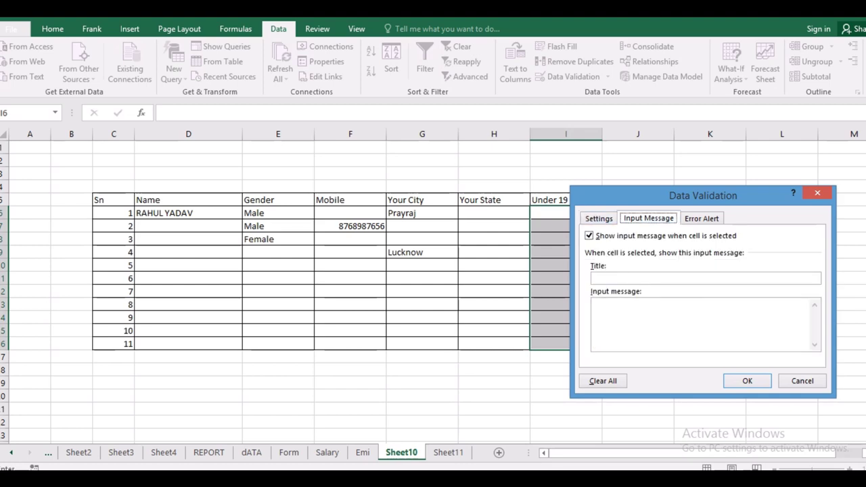
drag(676, 195, 311, 221)
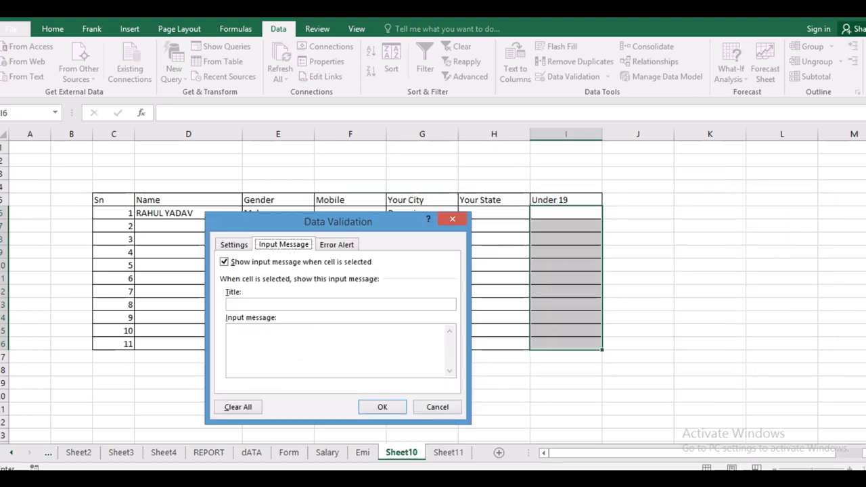
click(230, 330)
text(Plea)
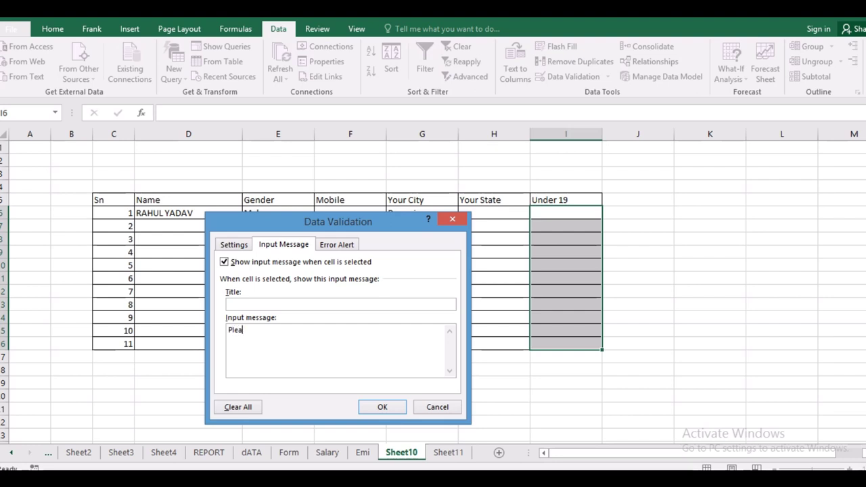
text(se )
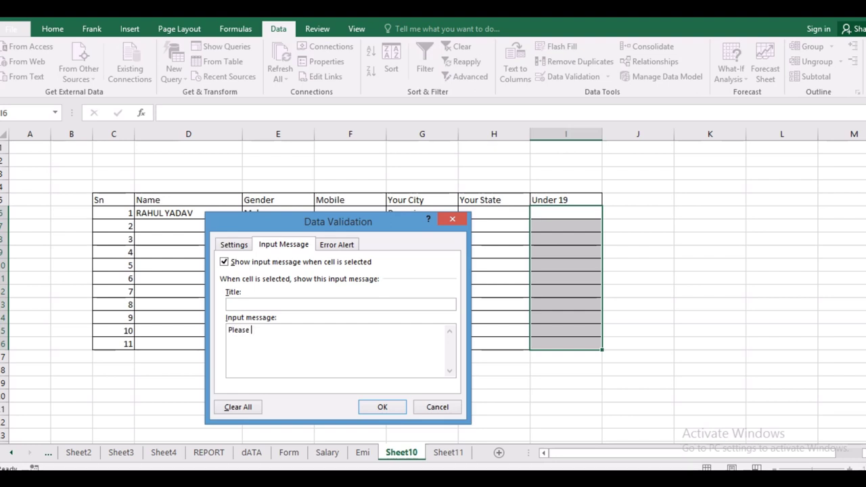
text(E)
key(BackSpace)
key(BackSpace)
key(BackSpace)
key(BackSpace)
key(BackSpace)
text(Un)
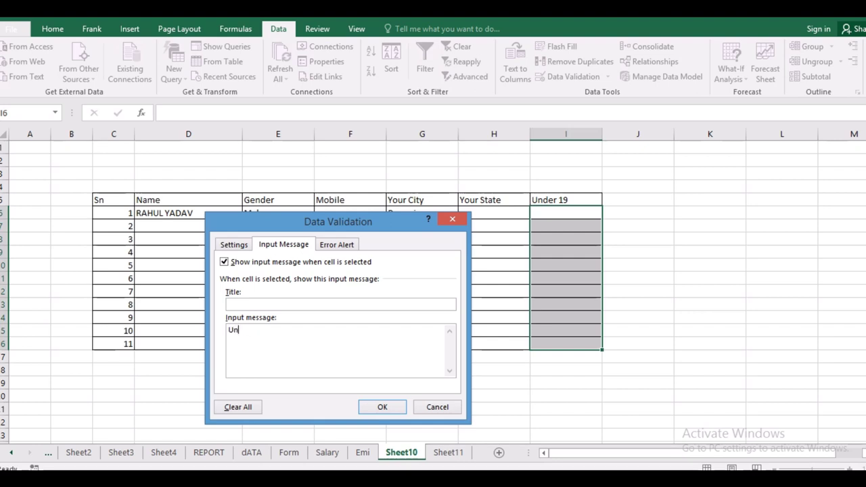
text(der 1)
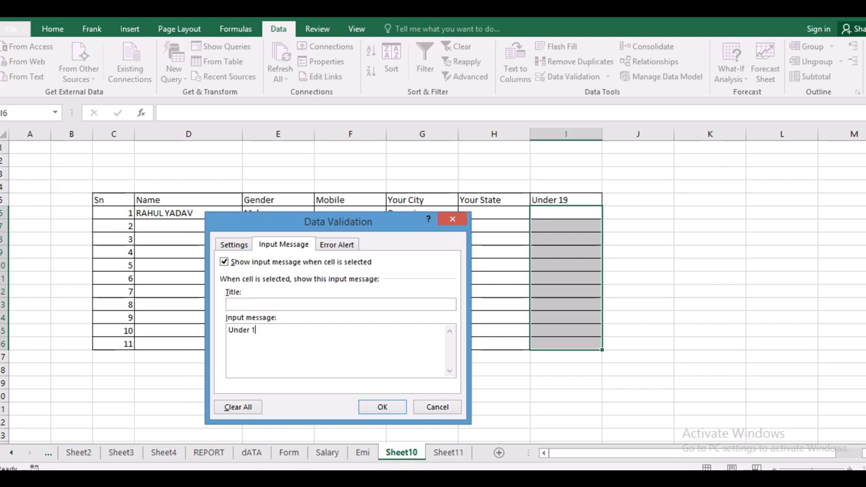
text(6)
text( to )
text(1)
text(9)
text( age)
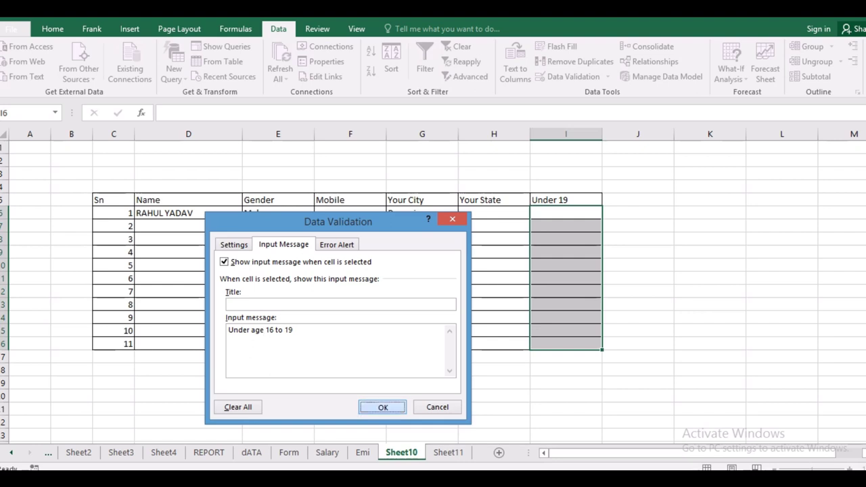
click(382, 407)
Step: Test the validation by entering 15 in I6 and retrying after the error
click(565, 278)
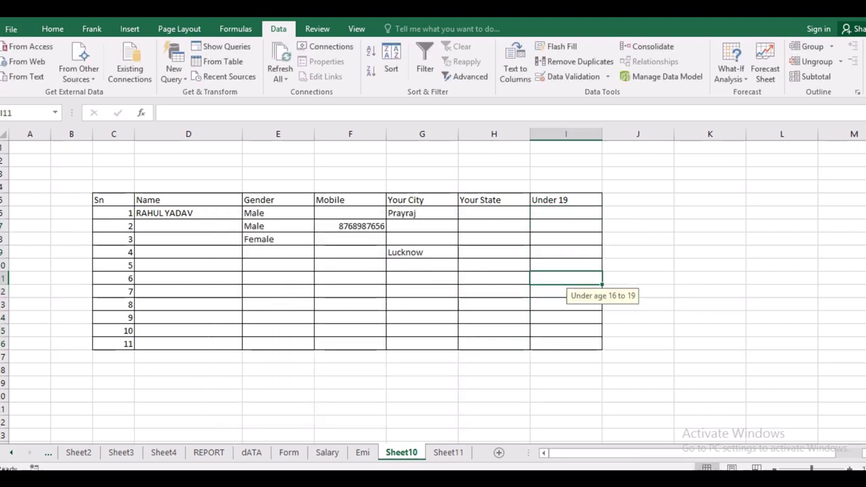
click(565, 213)
text(15)
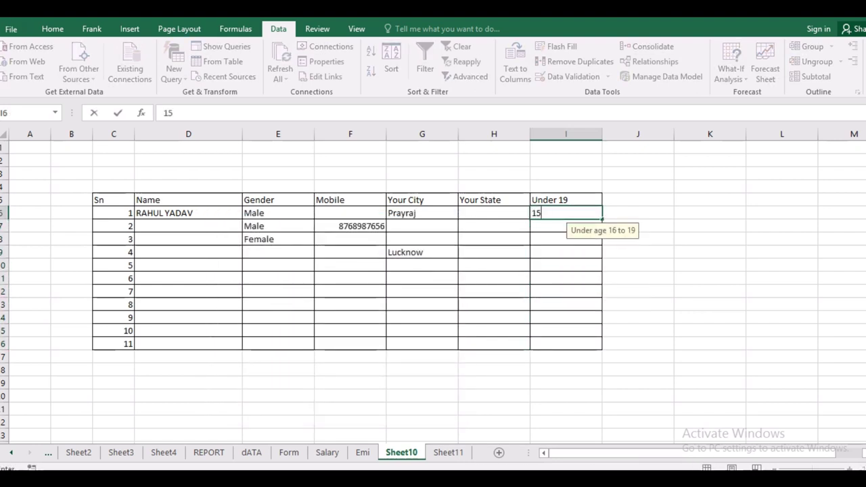
key(Return)
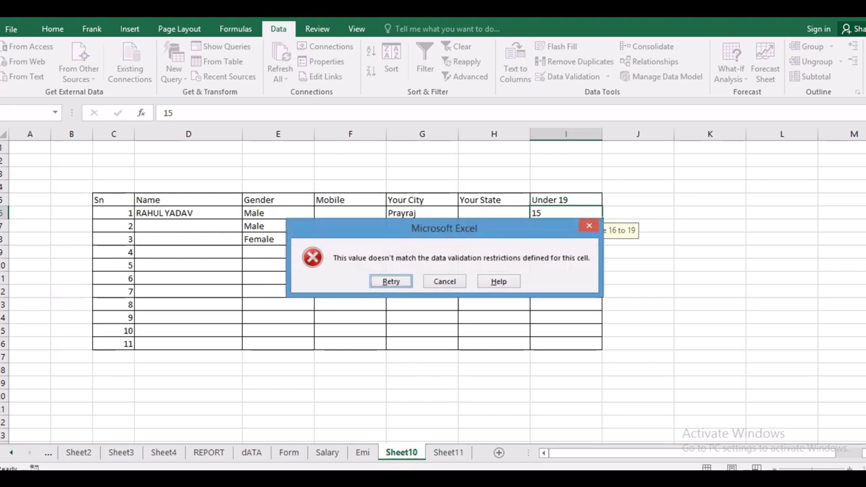
key(Return)
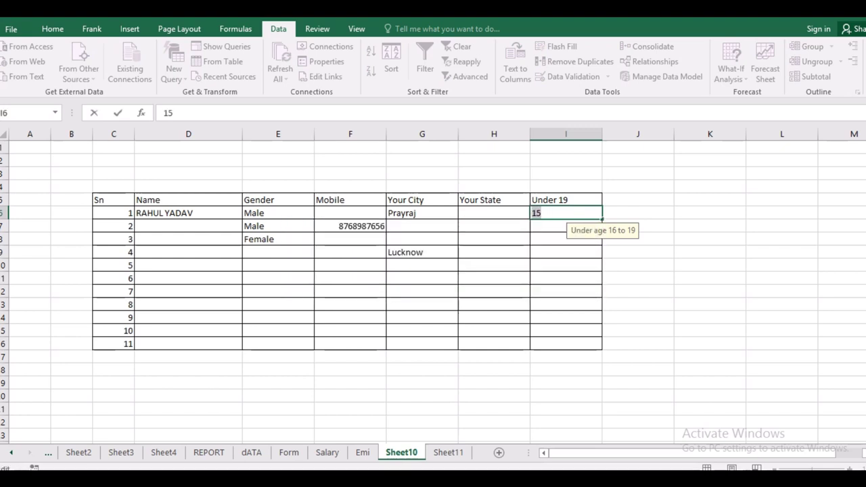
Step: Enter ages 16, 17, 18 and 19 down the Under 19 column
text(16)
key(Return)
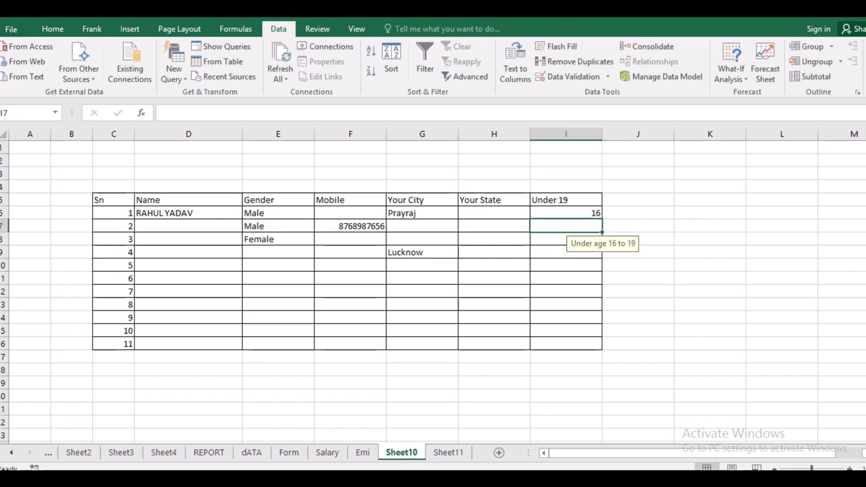
text(17)
key(Return)
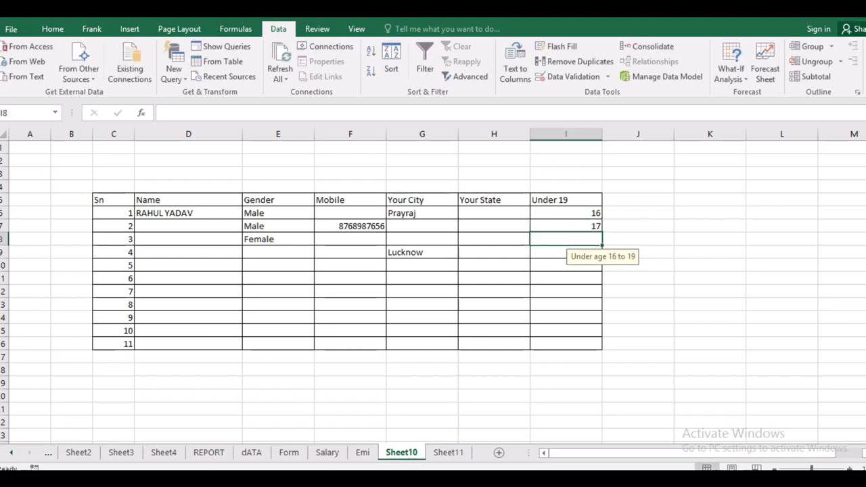
text(18)
key(Return)
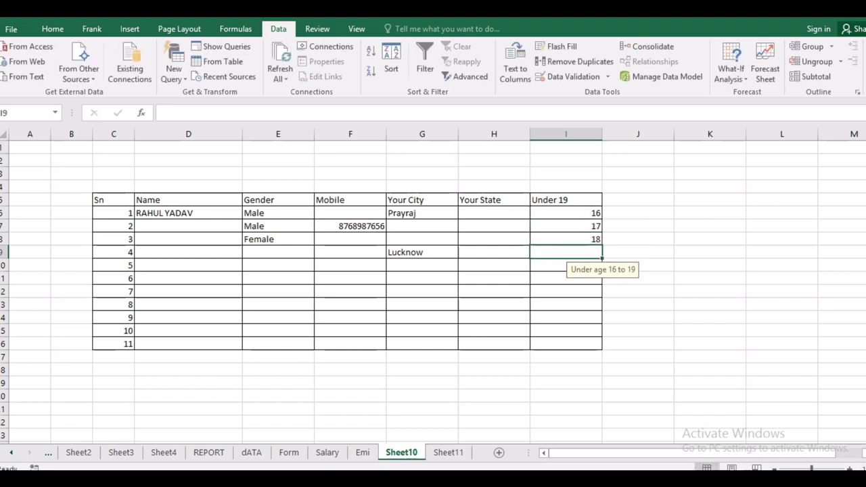
text(19)
key(Return)
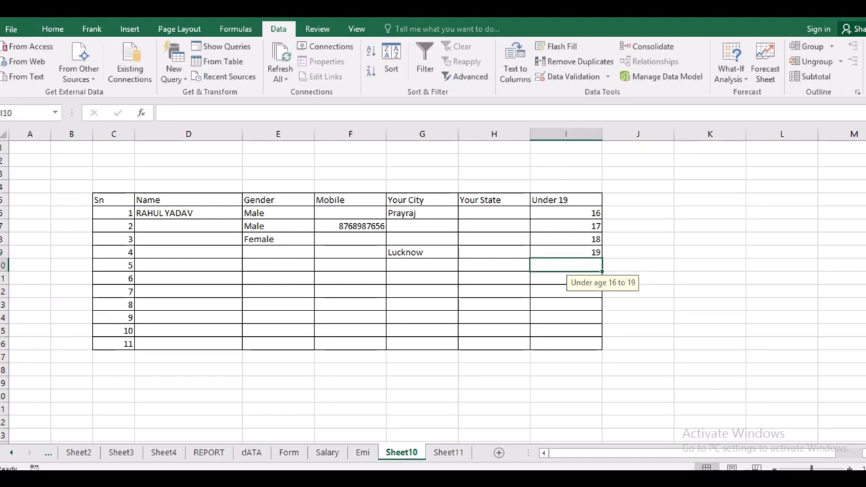
Step: Confirm that 20 is rejected in I10, then abandon the invalid entry
text(20)
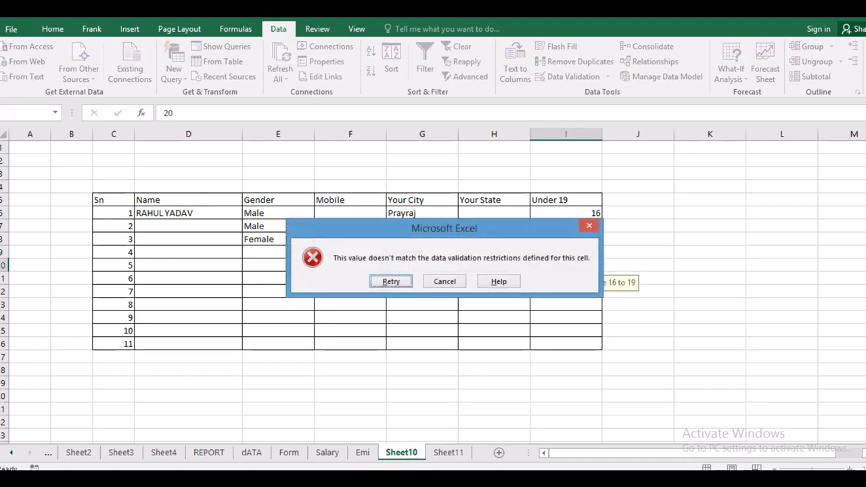
key(Return)
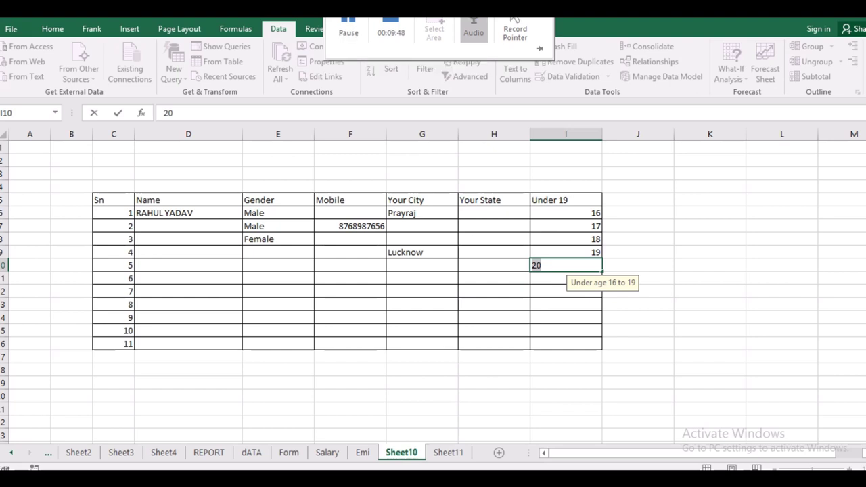
key(Return)
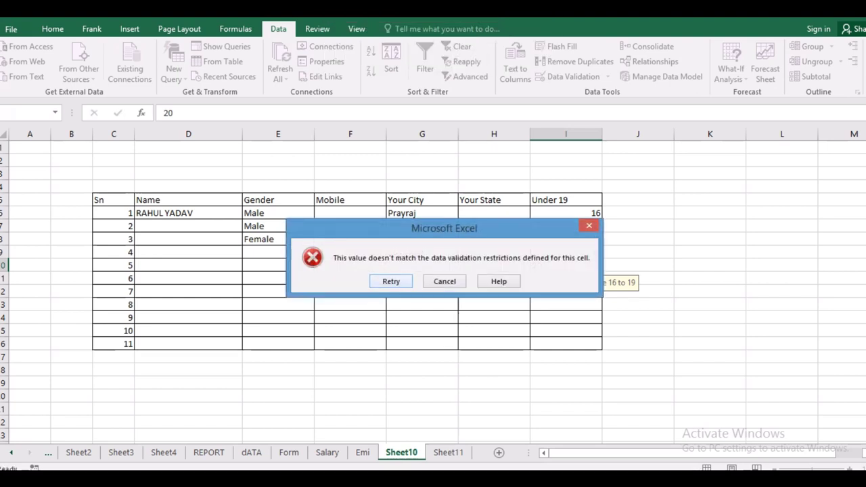
key(Return)
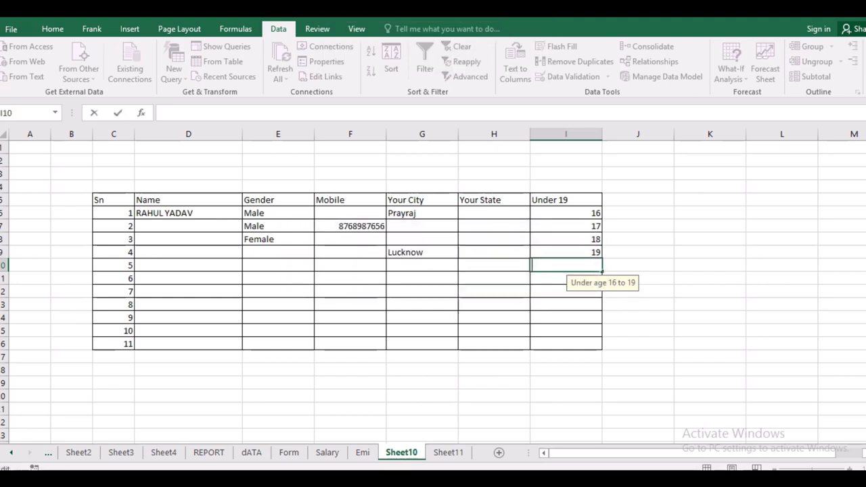
click(565, 304)
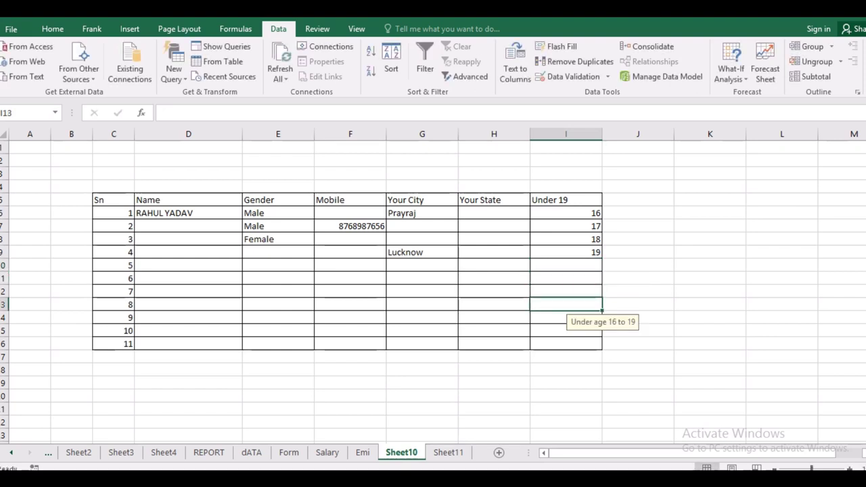
drag(113, 199, 565, 199)
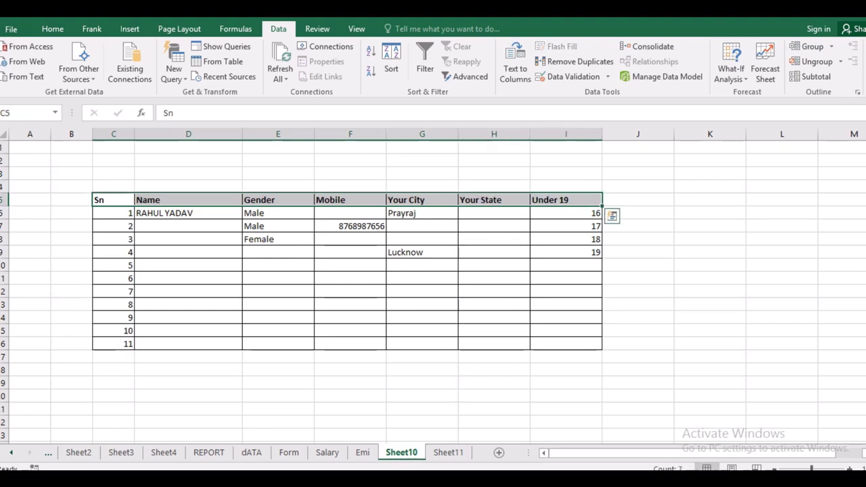
Step: Centre the text of the header row C5:I5
click(52, 28)
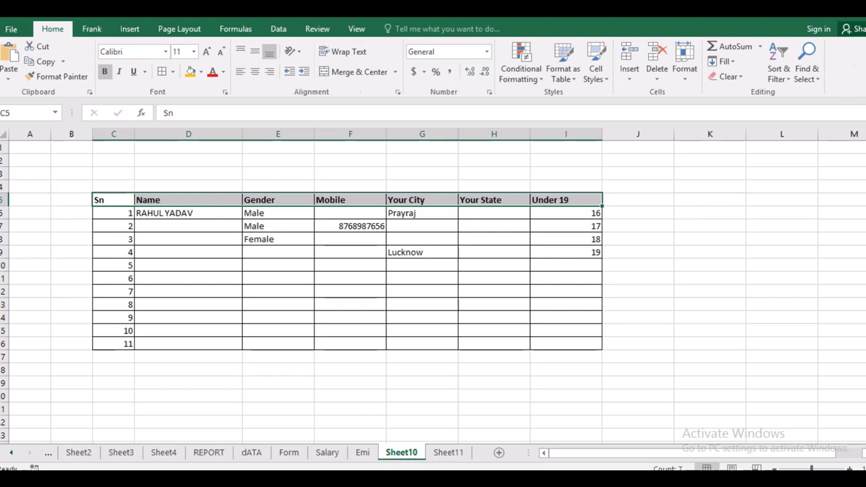
click(255, 71)
click(277, 266)
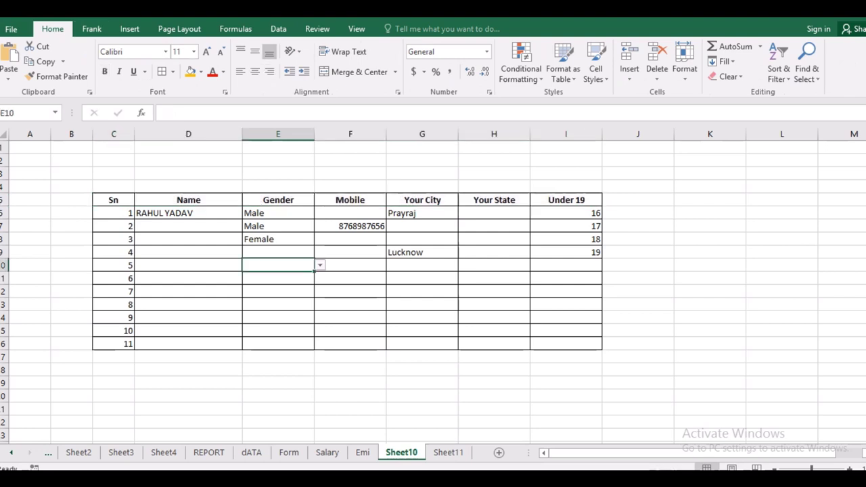
Step: Shade data rows C6:I16 with the light blue 20% - Accent1 cell style
drag(113, 212, 565, 343)
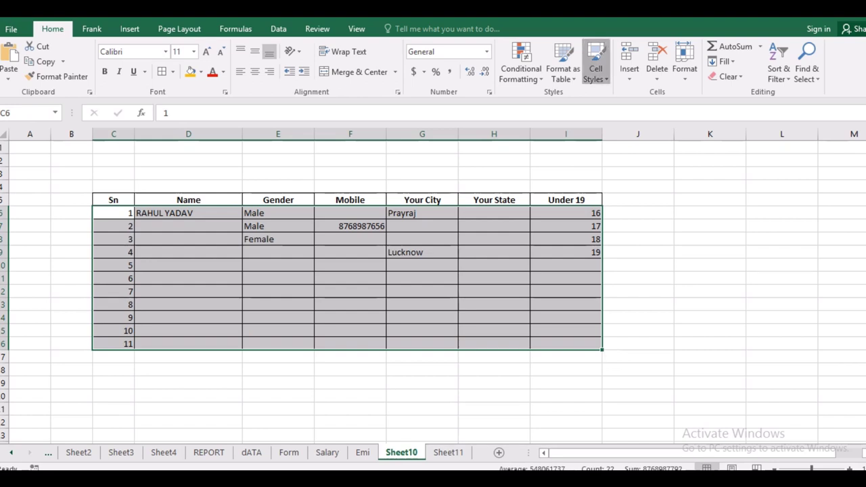
click(595, 65)
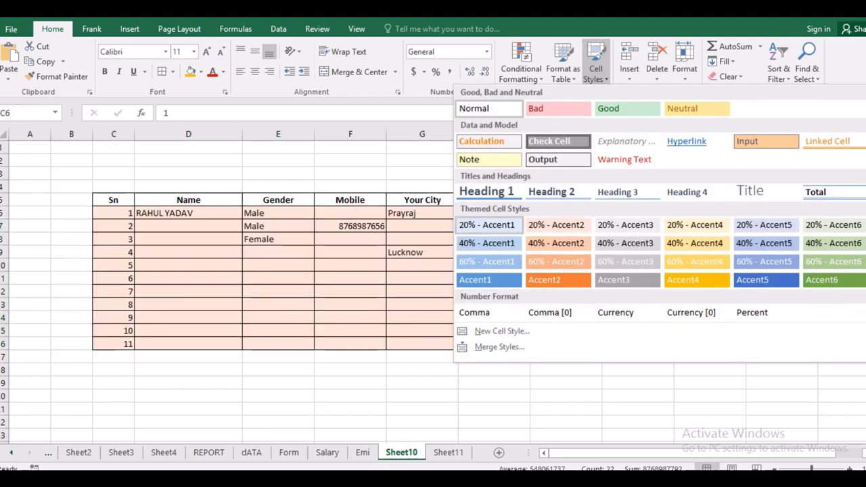
click(487, 224)
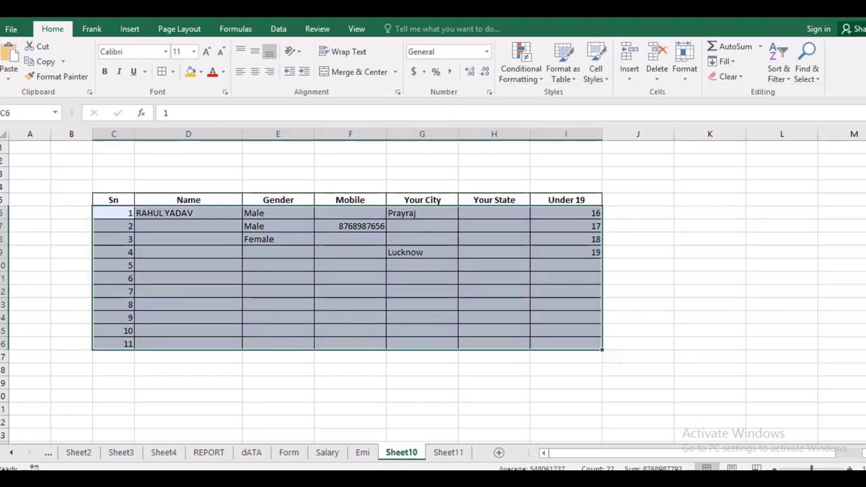
click(422, 239)
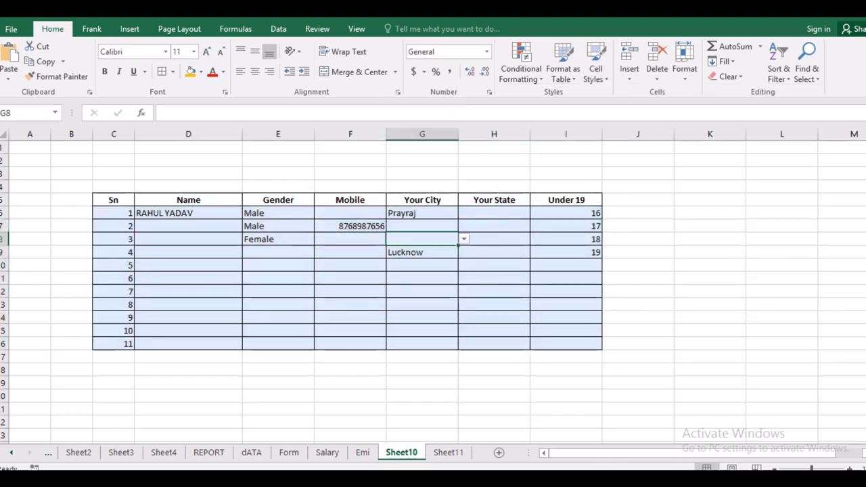
Step: Set the first record's Your State to Uttrakhand from the dropdown
click(494, 213)
click(535, 213)
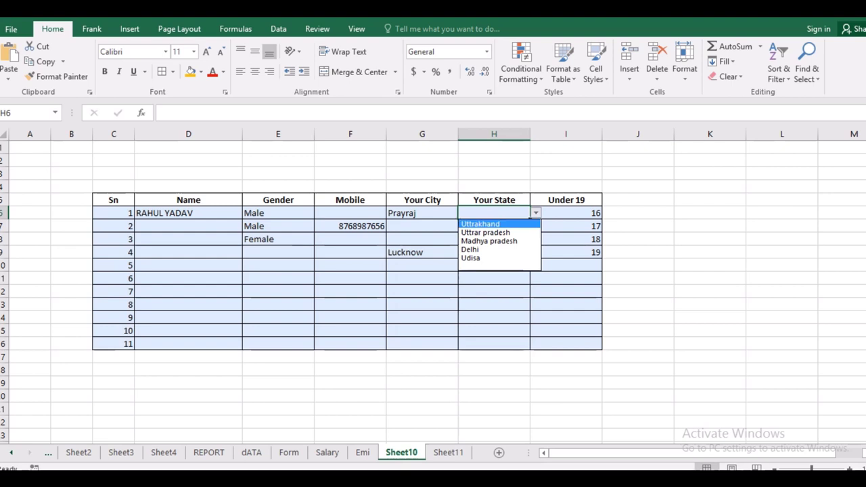
click(480, 223)
click(493, 226)
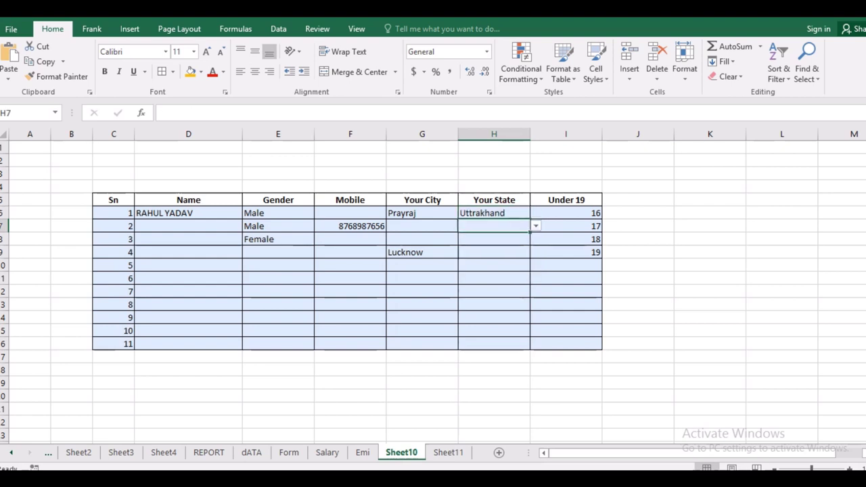
Step: Enter the second record's name and set its gender to Female
click(188, 226)
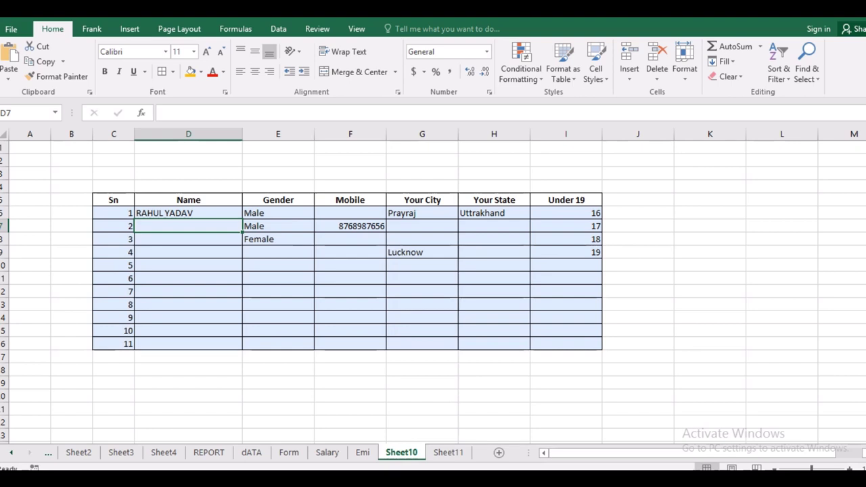
text(y)
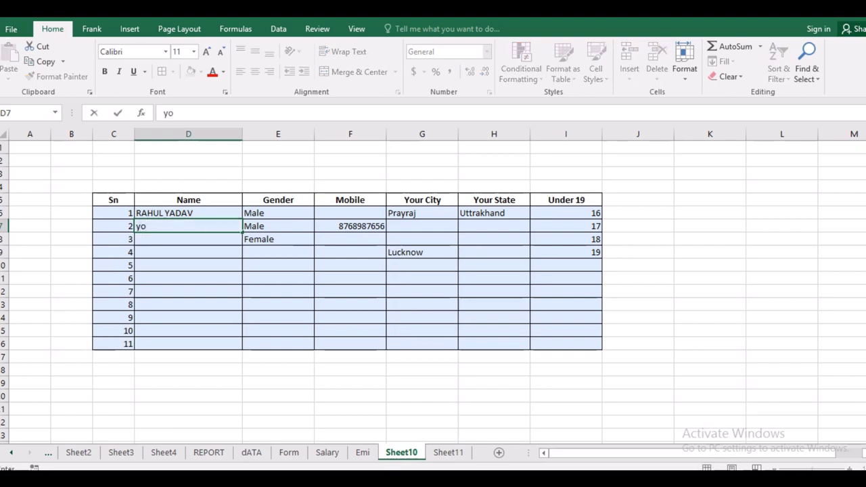
key(BackSpace)
text(Jyo)
text(ti)
key(Tab)
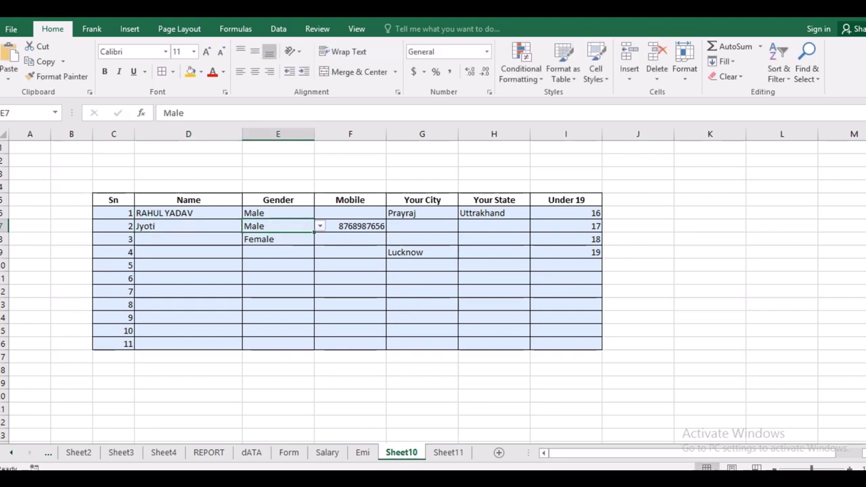
key(alt+Down)
key(Down)
key(Return)
Step: Enter row 2's mobile number, with Lucknow as city and Uttrar pradesh as state
key(Tab)
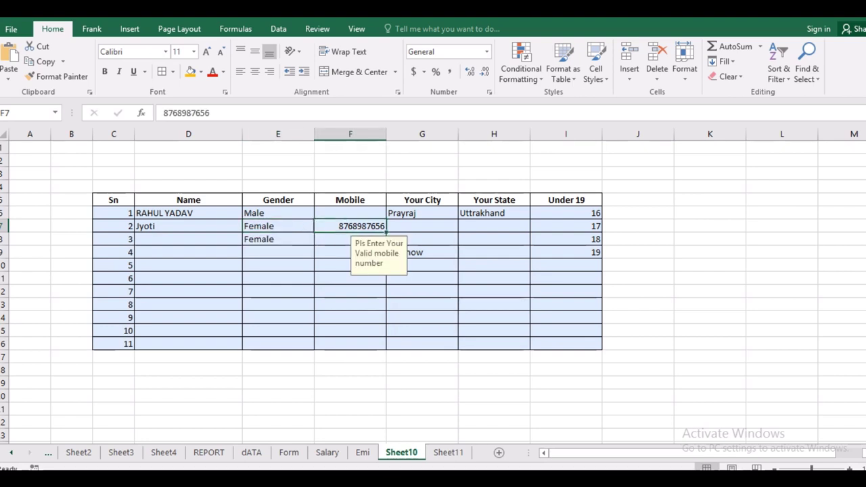
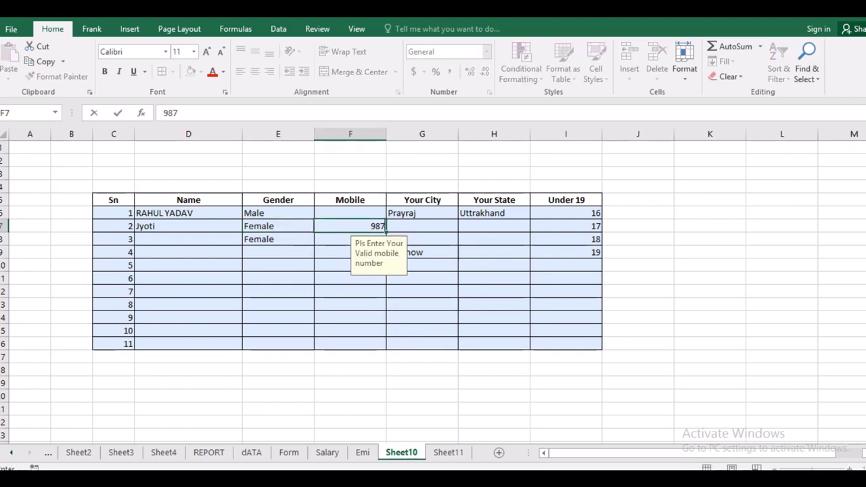
key(Tab)
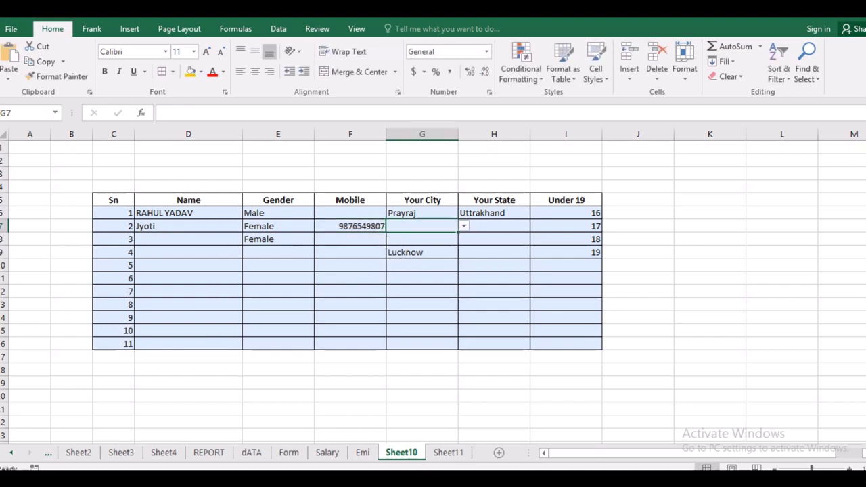
key(alt+Down)
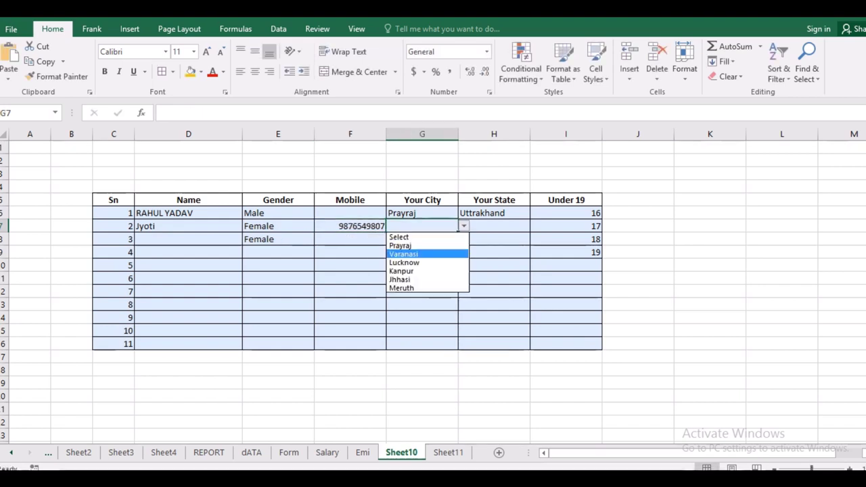
key(Return)
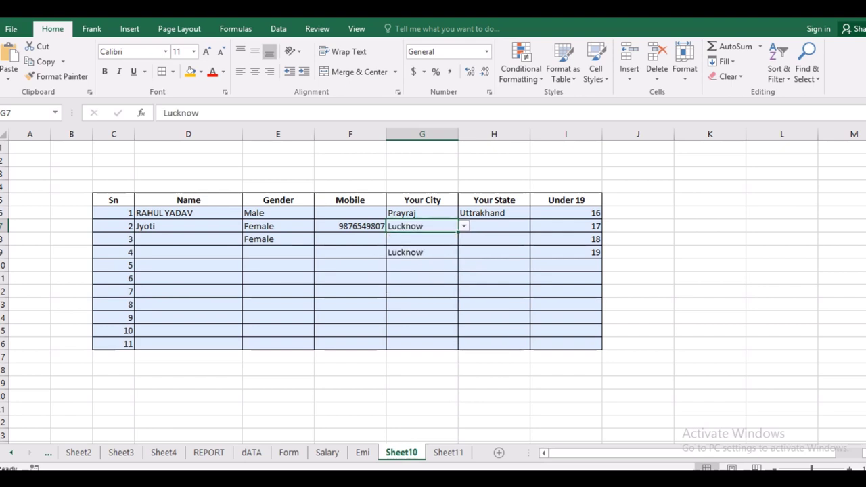
key(Tab)
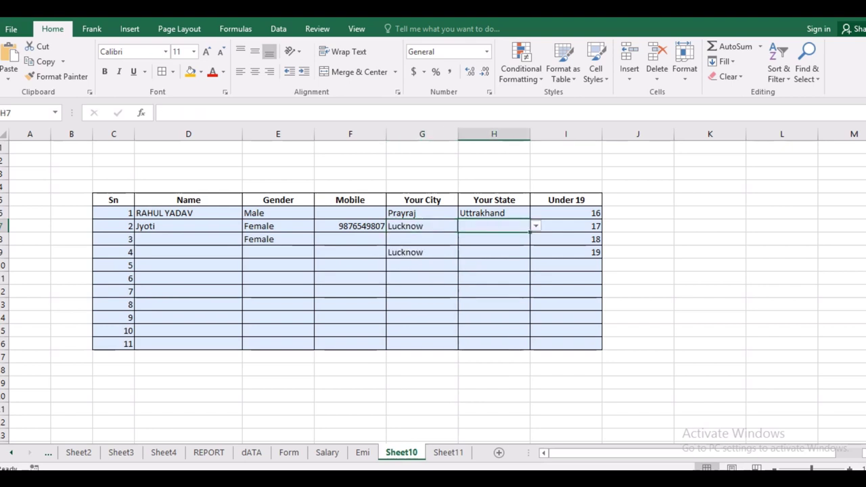
key(alt+Down)
key(Down)
key(Down)
key(Down)
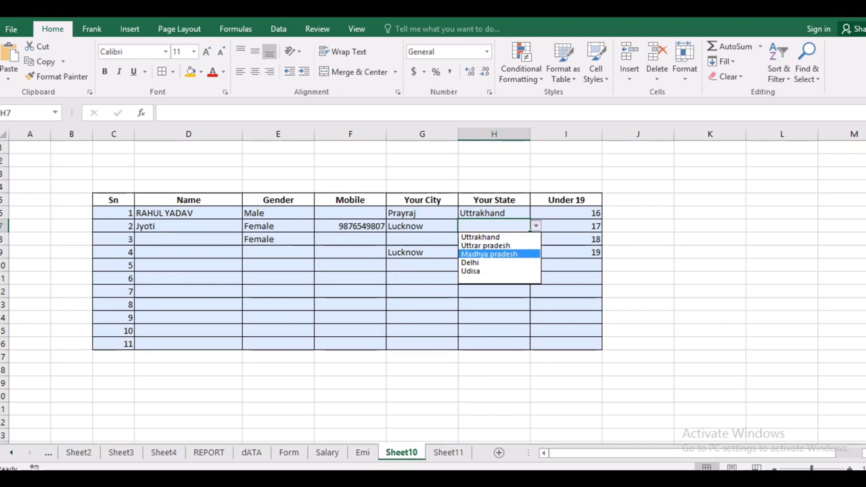
key(Down)
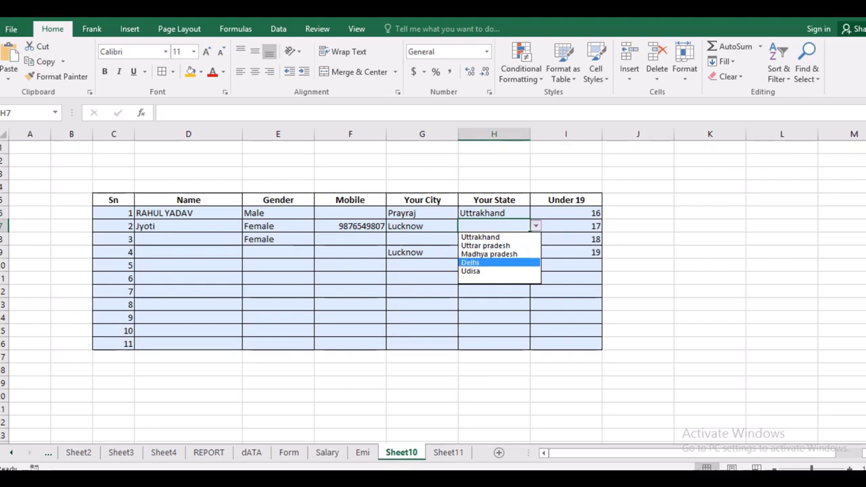
key(Up)
key(Up)
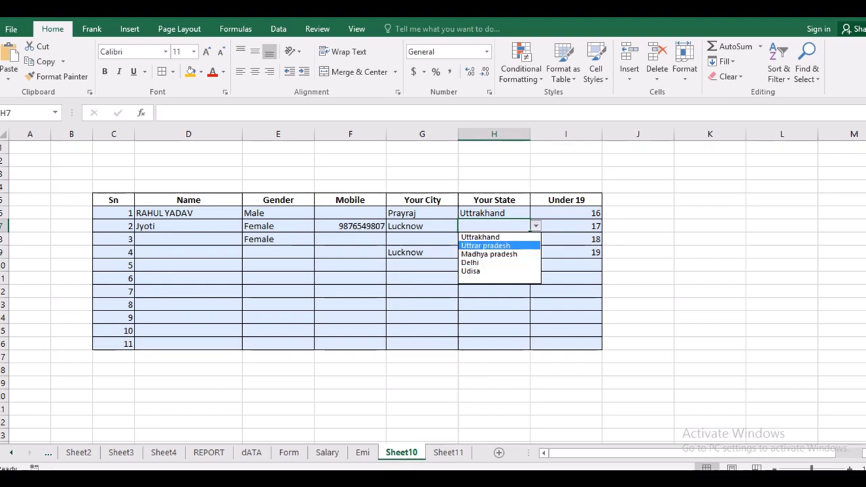
key(Return)
Step: Correct the second record's Under 19 age to 16 and enter 19 below it
click(566, 226)
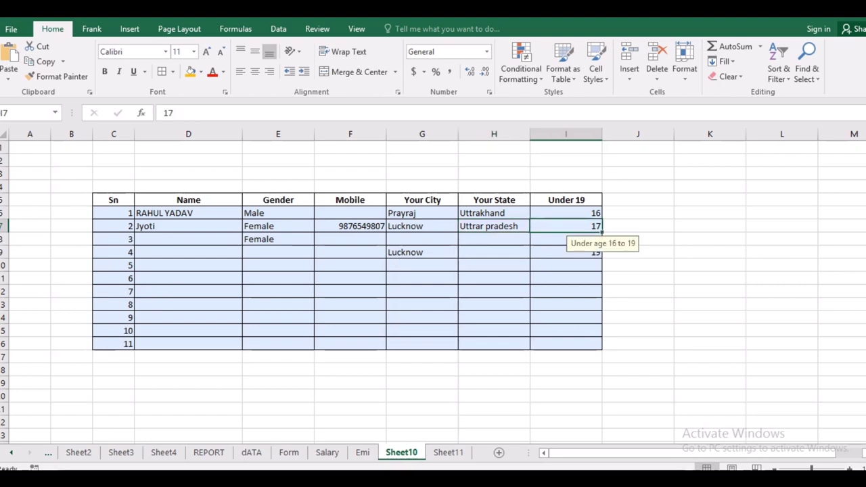
text(1)
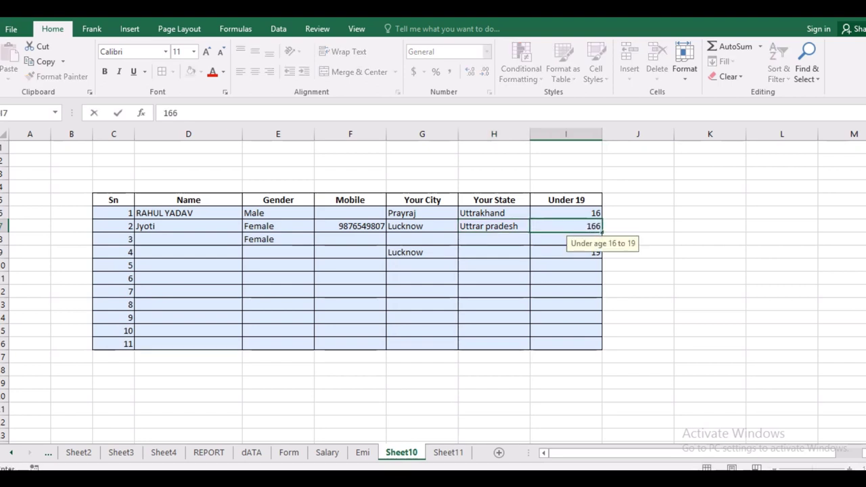
key(BackSpace)
key(Return)
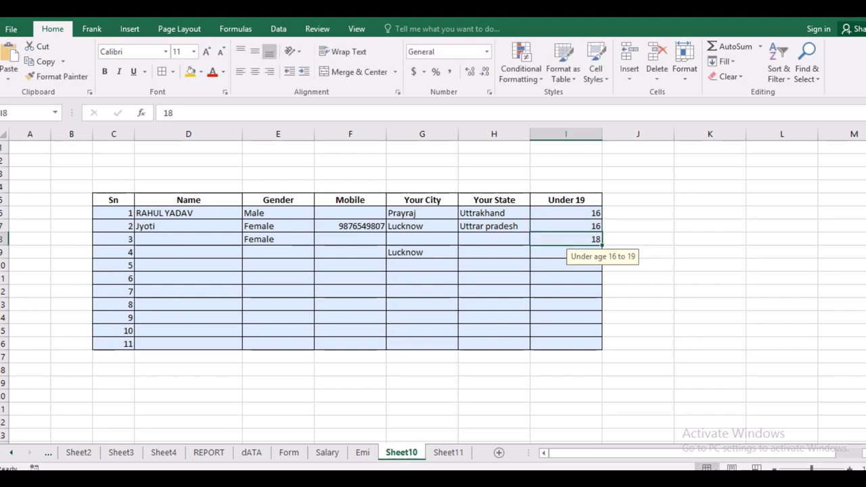
key(Return)
text(19)
key(Return)
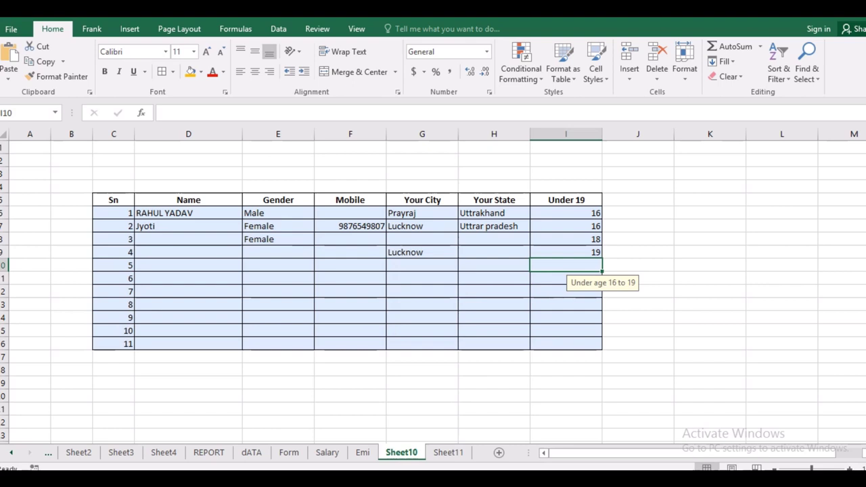
key(Down)
key(Left)
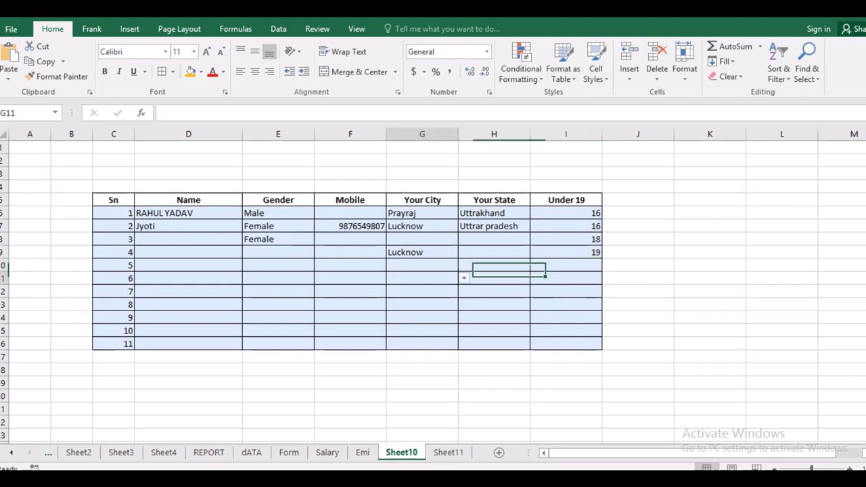
key(Left)
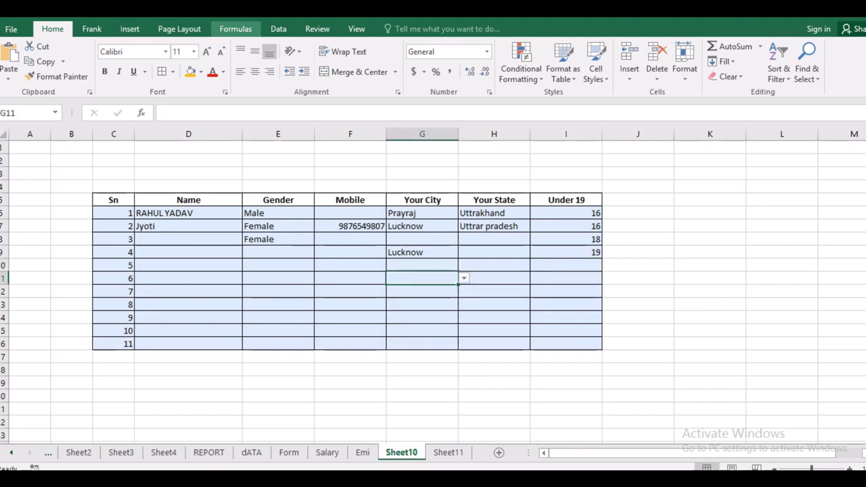
click(278, 28)
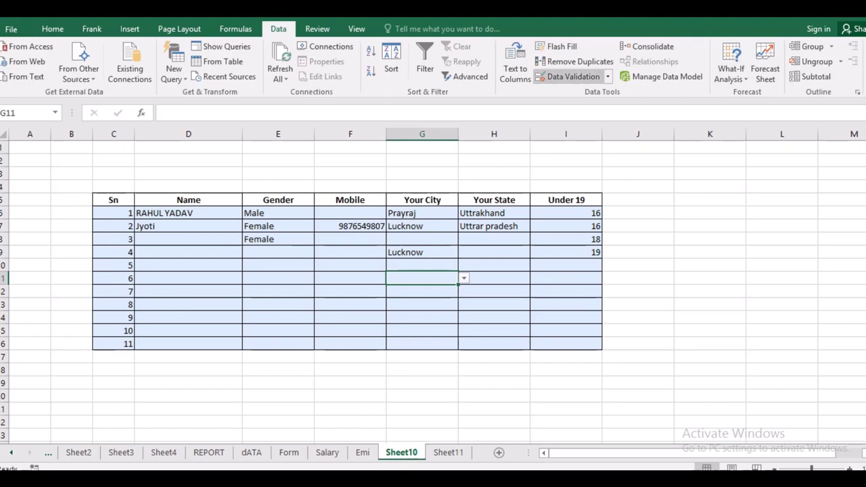
click(573, 76)
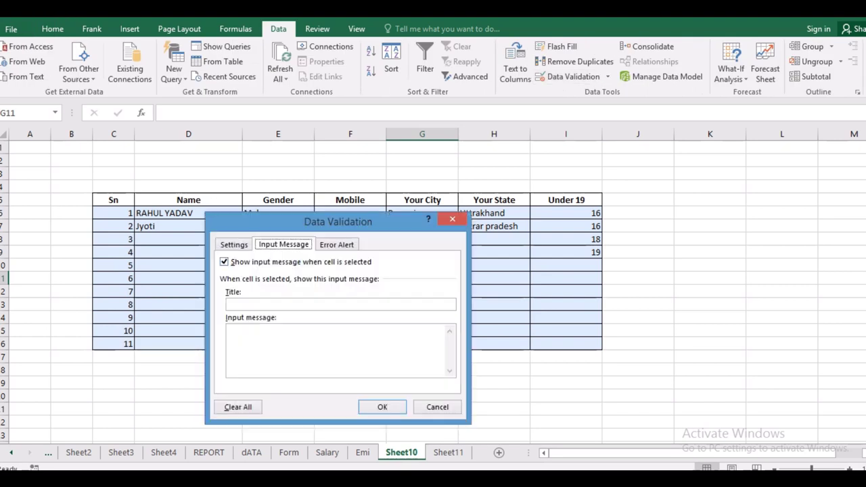
key(ctrl+shift+Tab)
key(alt+Down)
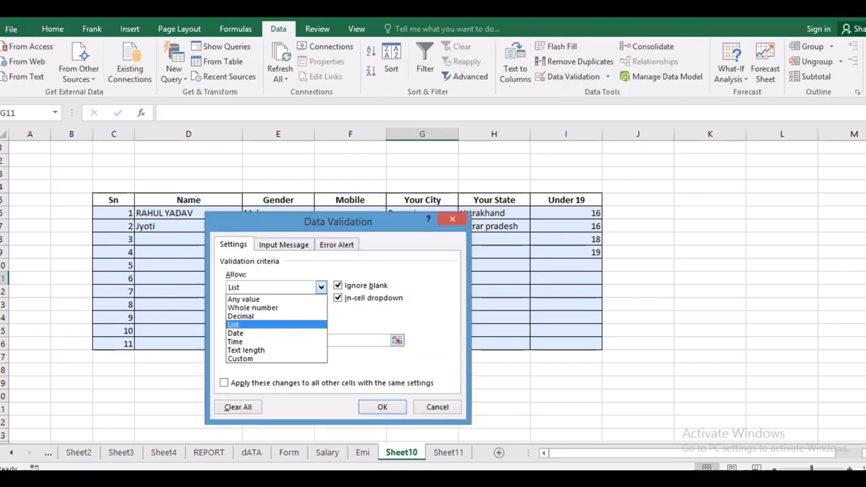
key(Down)
key(Down)
key(Down)
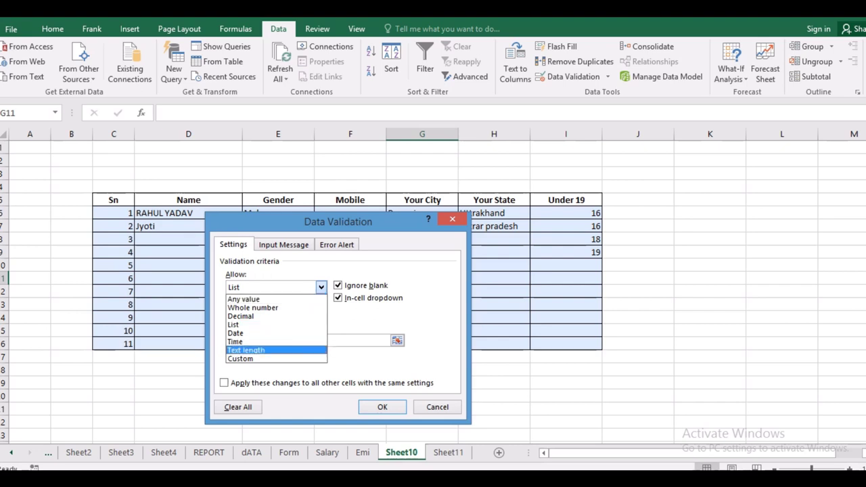
key(Down)
key(Up)
key(Up)
key(Up)
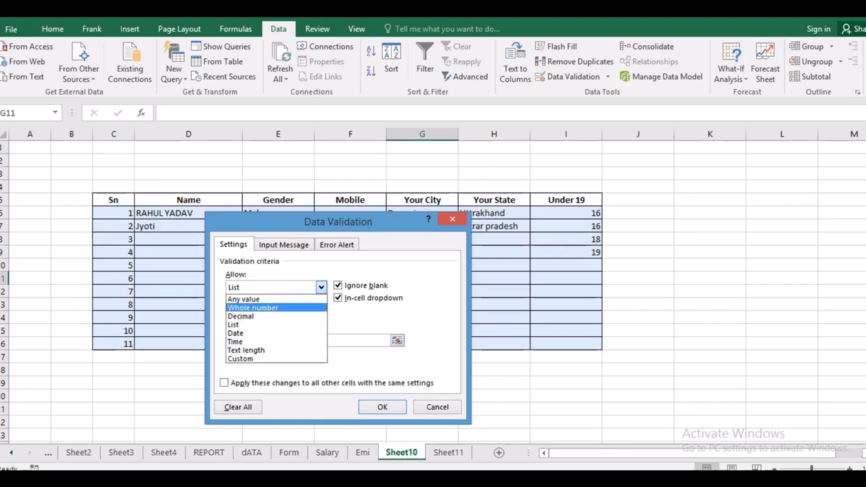
key(Down)
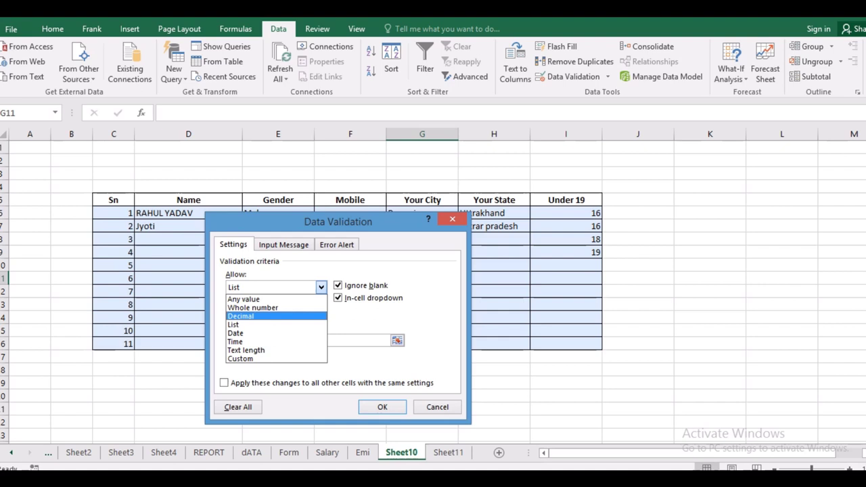
key(Down)
key(Down)
key(Down)
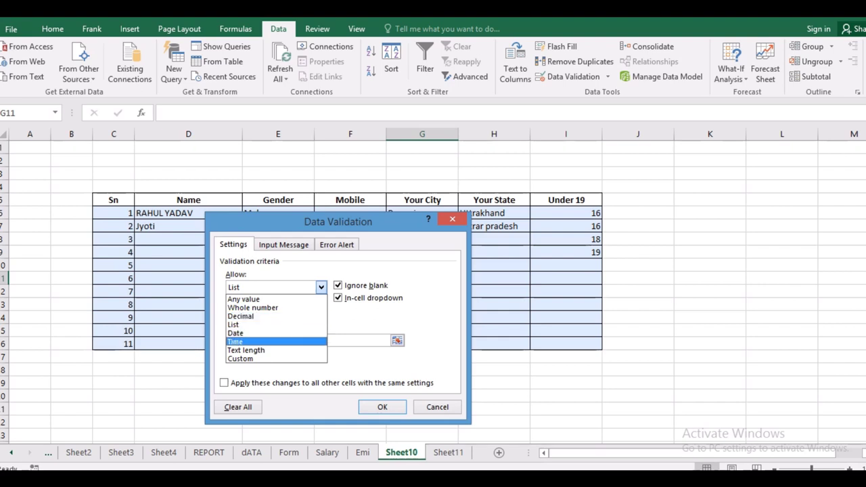
key(Escape)
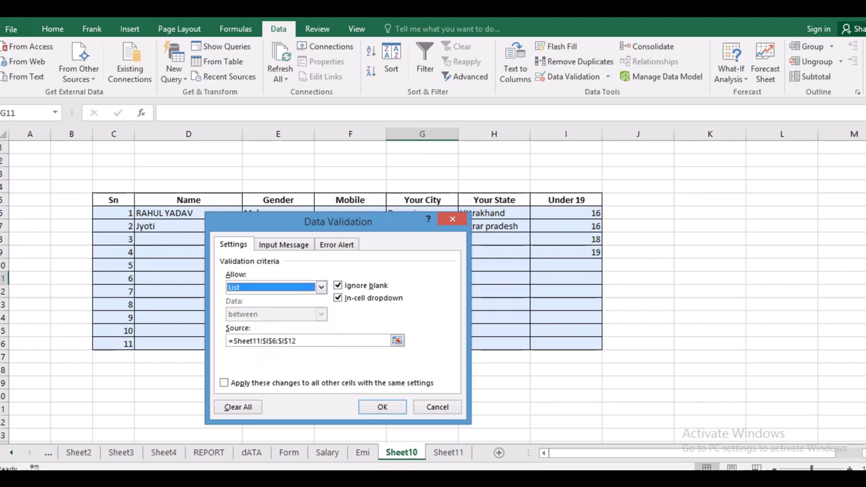
key(ctrl+shift+Tab)
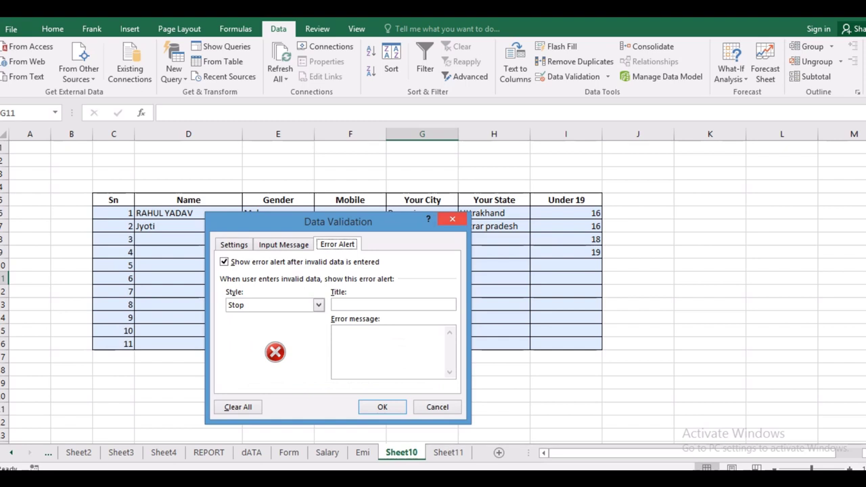
click(452, 219)
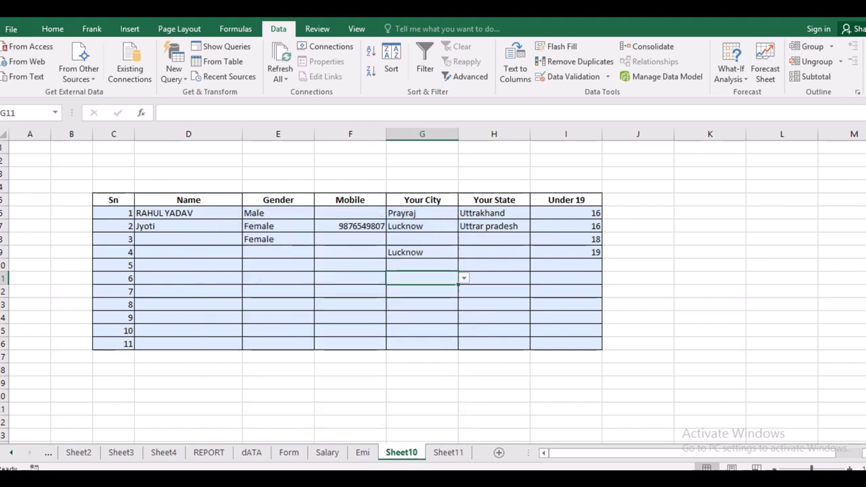
Step: Select age cells I6:I16 and begin typing the Data Validation error alert title
drag(565, 212, 566, 343)
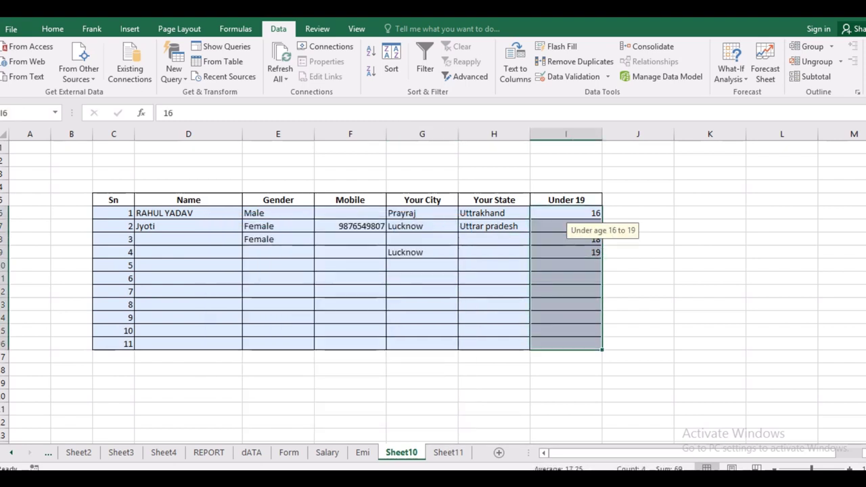
click(573, 77)
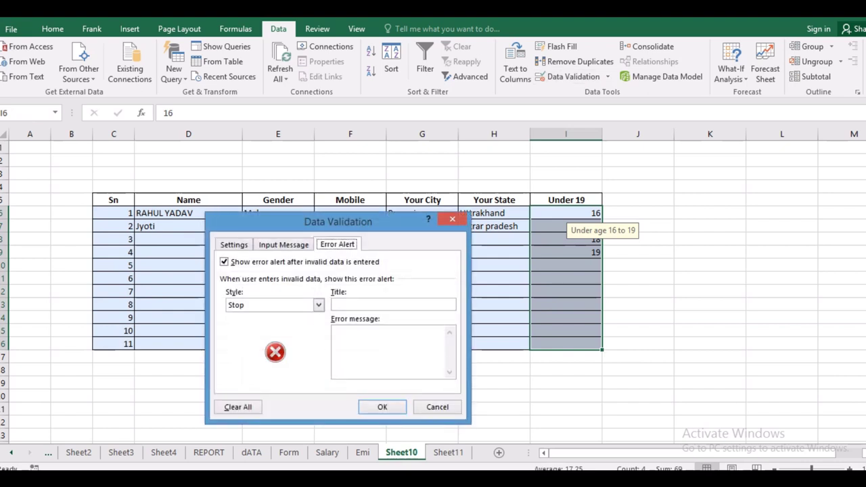
click(393, 305)
text(Footboll Fe)
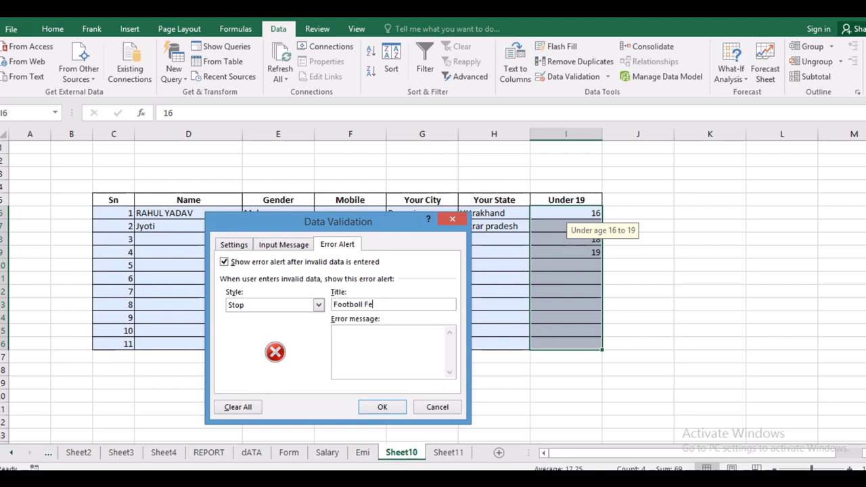
text(dration)
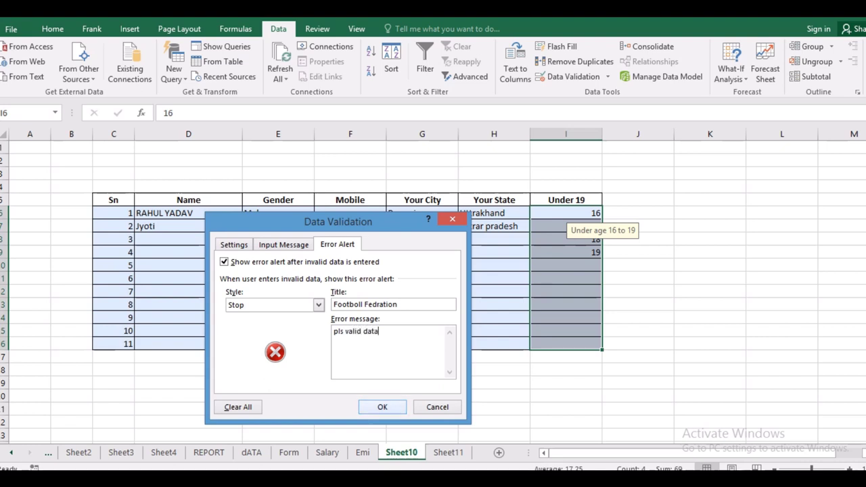
Step: Apply the 'Footboll Fedration: pls valid data' Stop alert and confirm an Under 19 entry of 12 is rejected
key(Return)
click(565, 278)
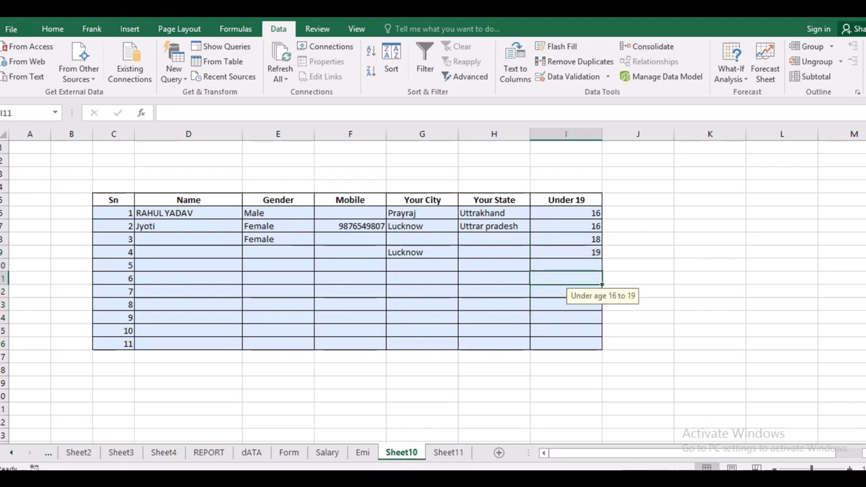
text(12)
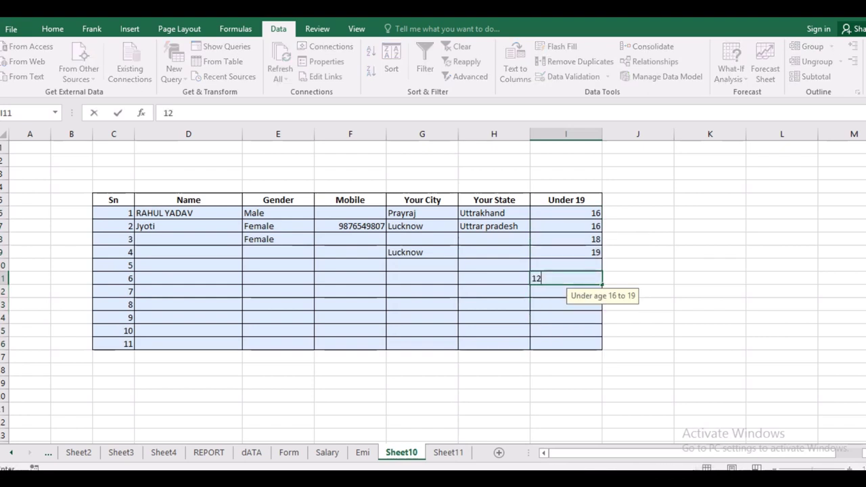
key(Return)
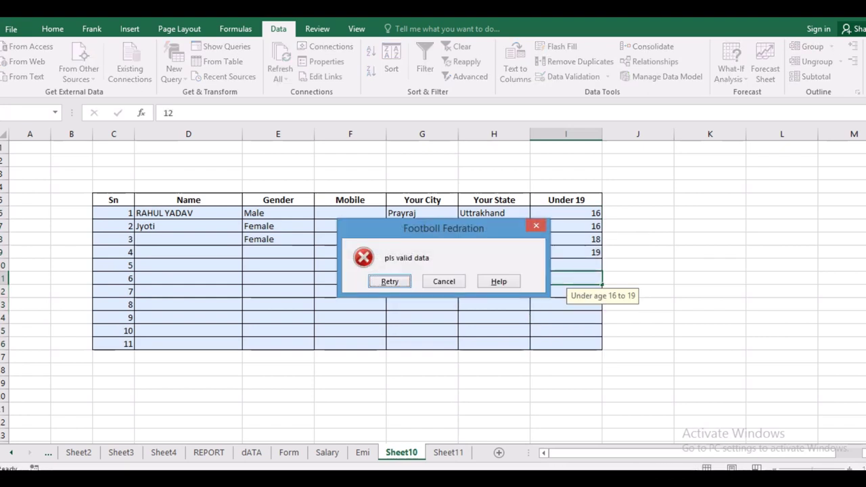
key(Escape)
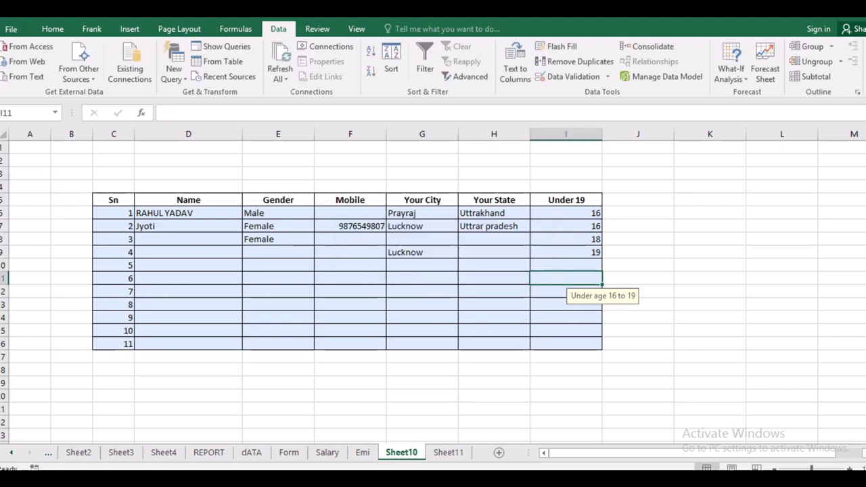
Step: Merge E1:G3 and enter the title 'Footboll Fedration Team Form'
drag(277, 147, 447, 174)
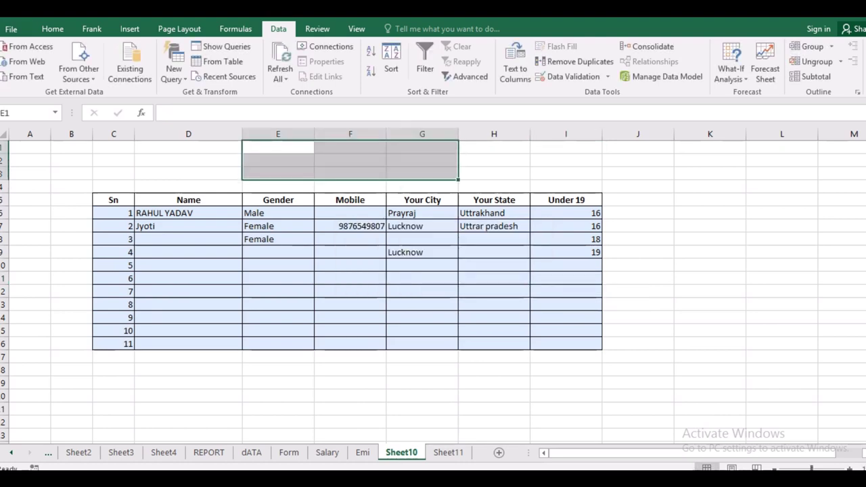
click(53, 28)
click(355, 72)
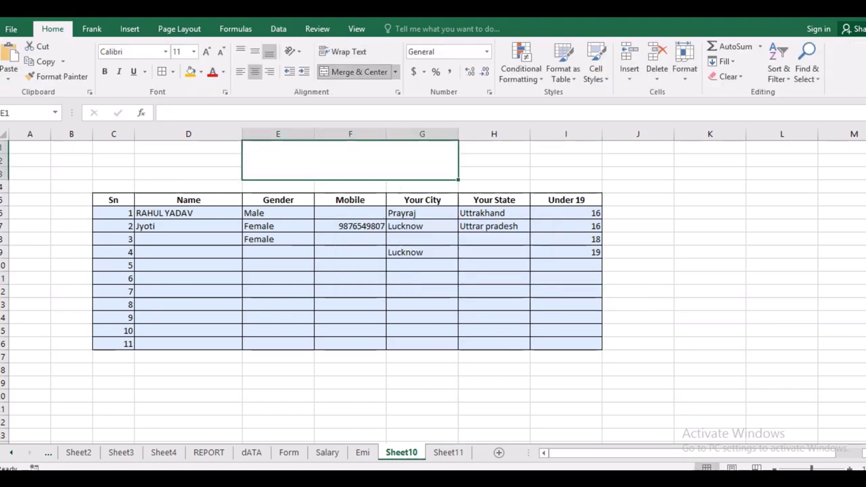
text(Foo)
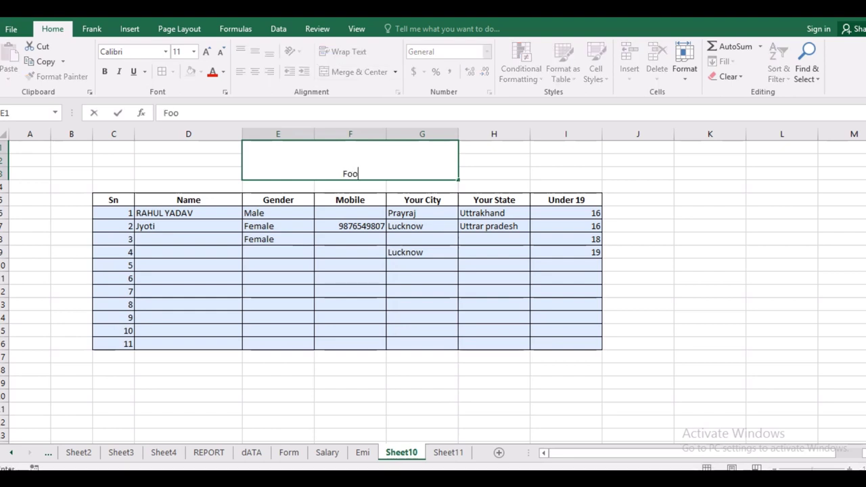
text(d)
key(BackSpace)
text(tbol)
text(l Fedr)
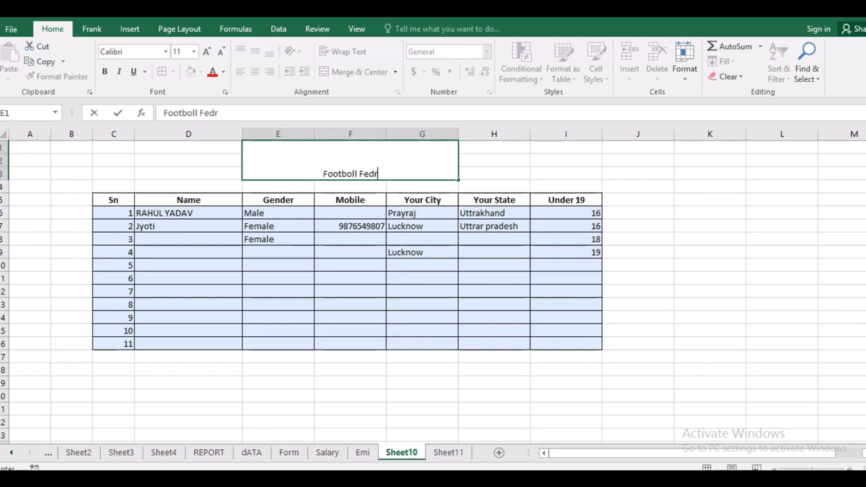
text(ation Team )
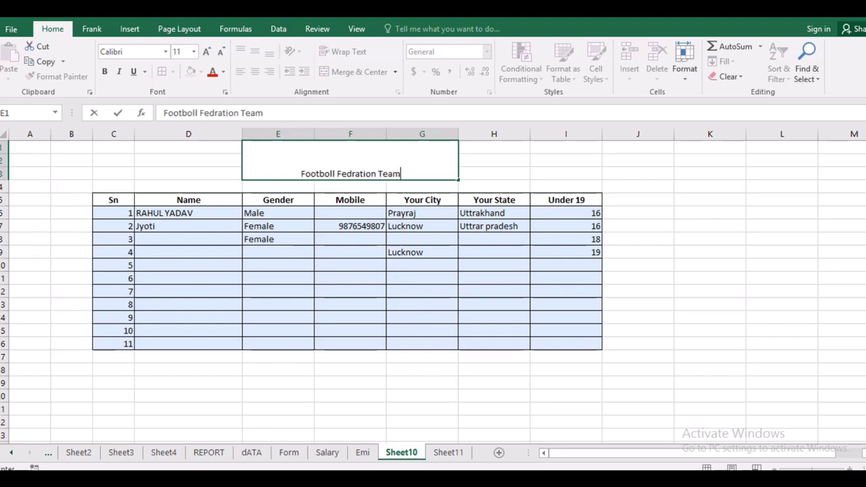
text(For)
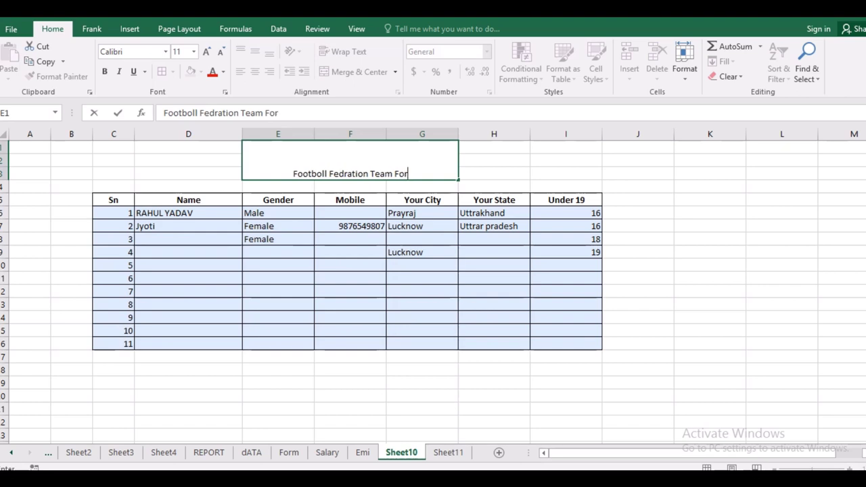
text(m)
click(422, 213)
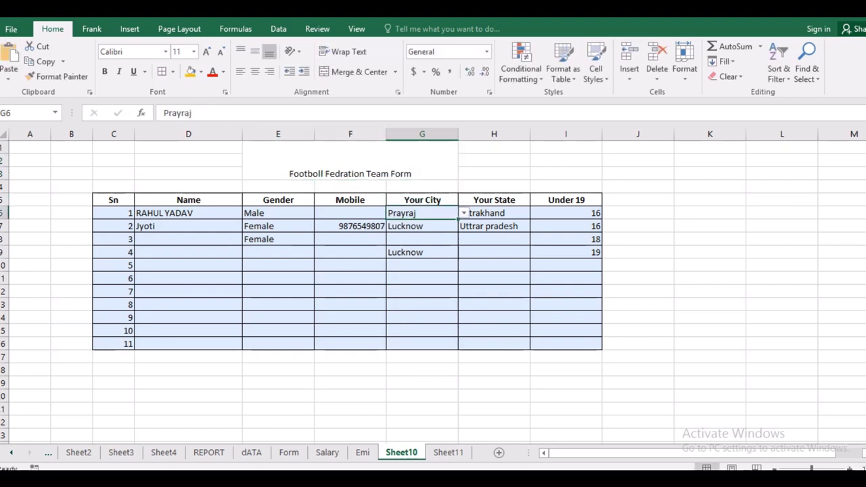
Step: Format the merged title at 18 pt, centred, with an orange fill
click(349, 160)
click(240, 72)
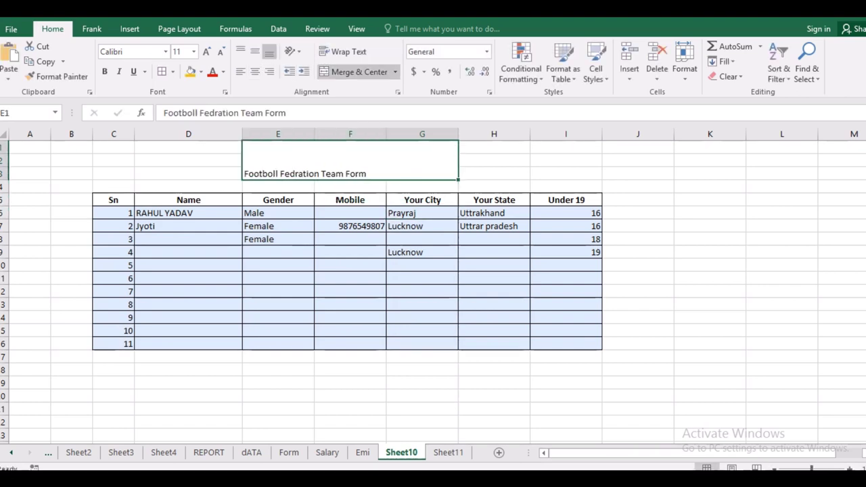
click(254, 52)
click(206, 51)
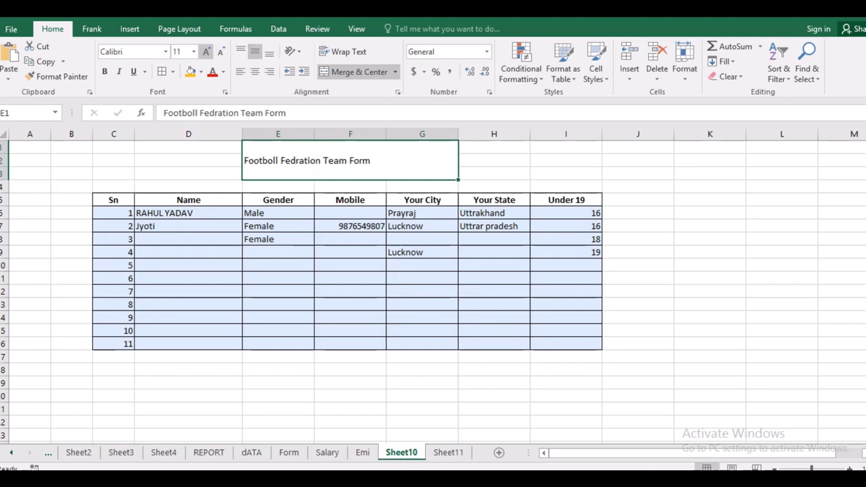
click(206, 51)
click(207, 52)
click(207, 51)
click(254, 71)
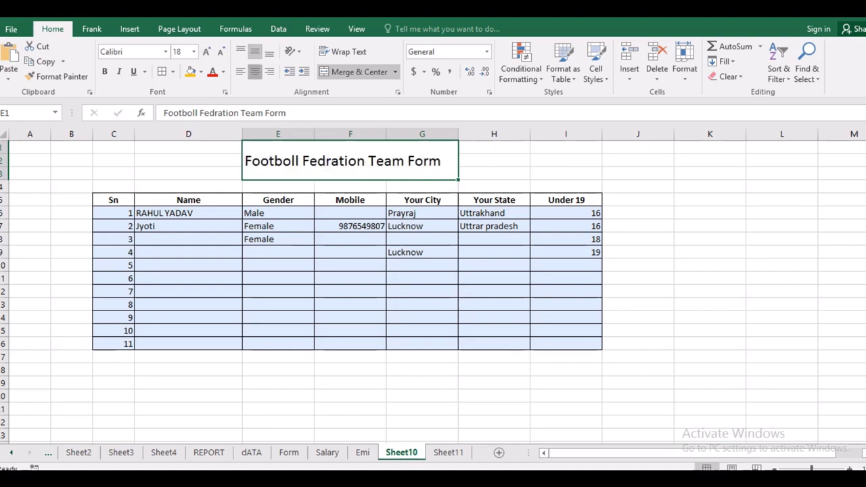
click(254, 72)
click(190, 71)
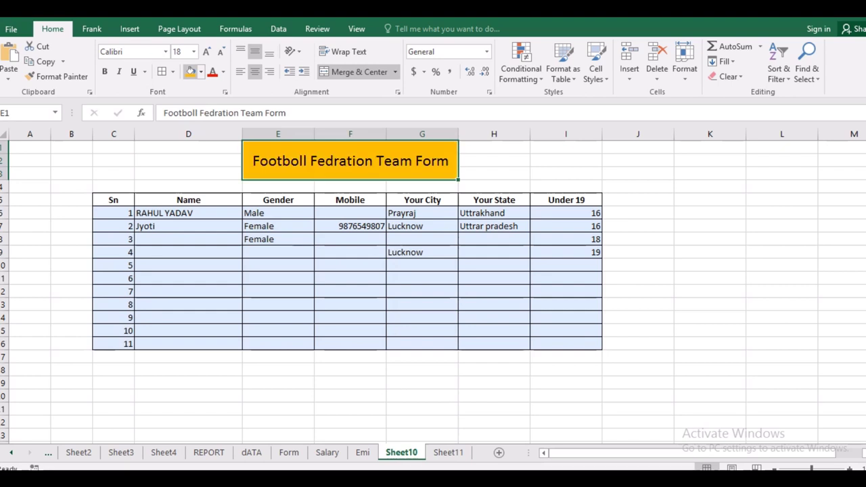
click(277, 239)
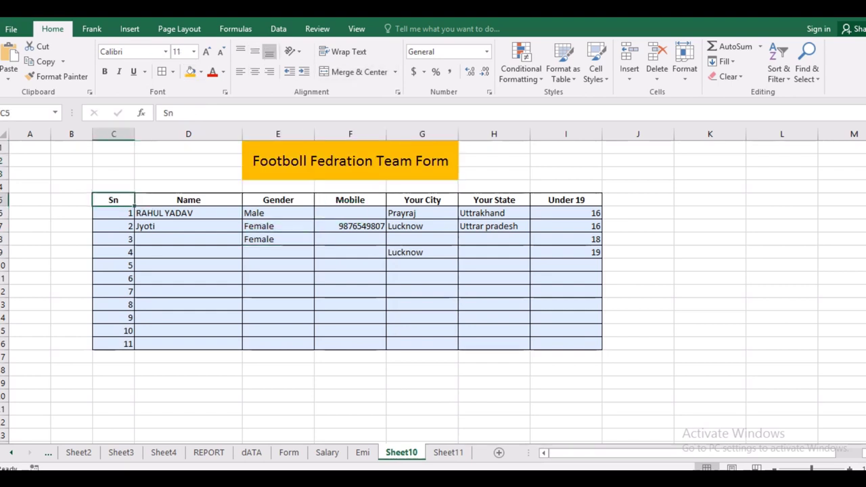
Step: Fill the header row from Sn to Under 19 with orange
drag(113, 200, 565, 199)
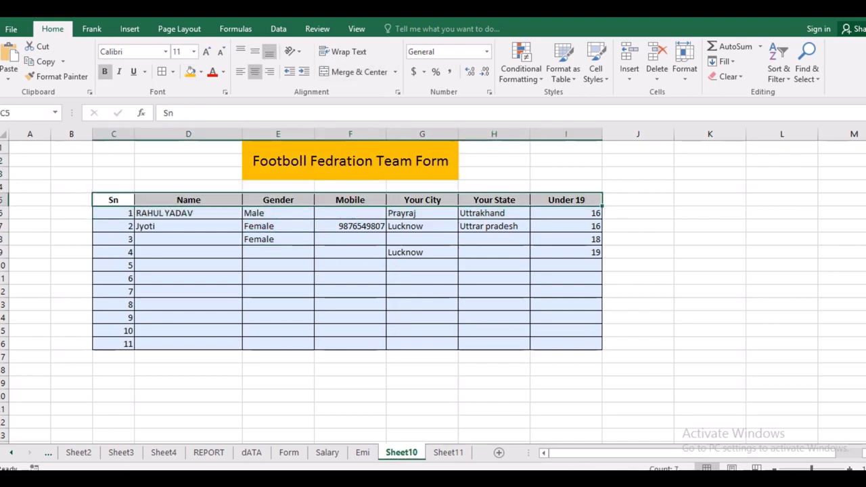
click(191, 72)
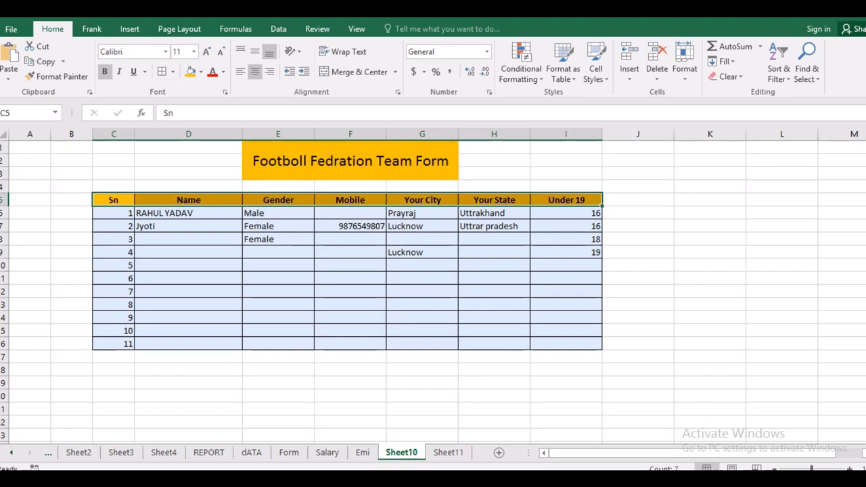
click(188, 290)
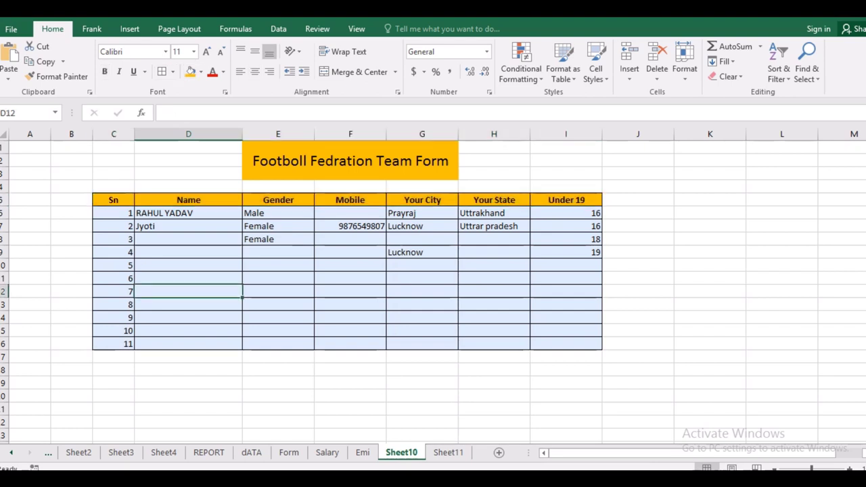
Step: Set B1:I16 as the print area
drag(71, 147, 566, 344)
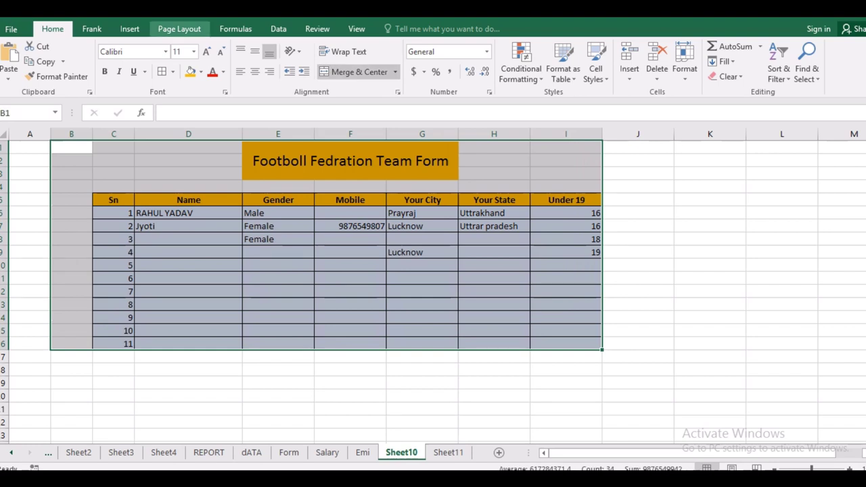
click(179, 28)
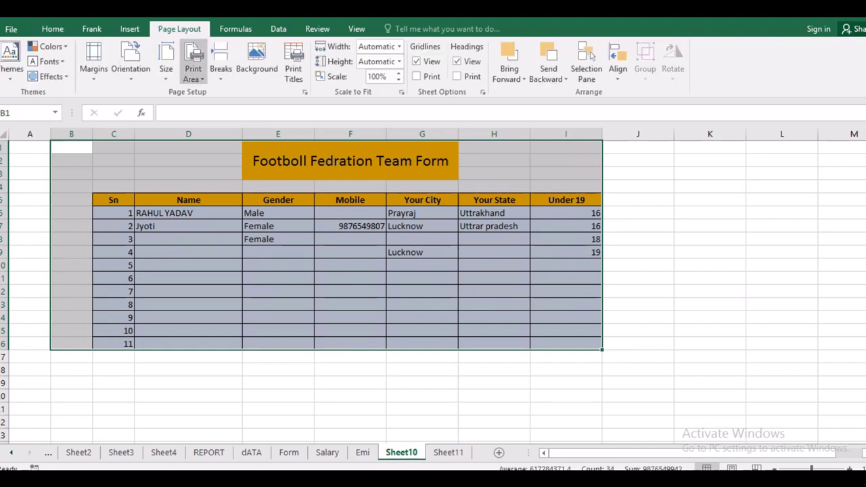
click(193, 73)
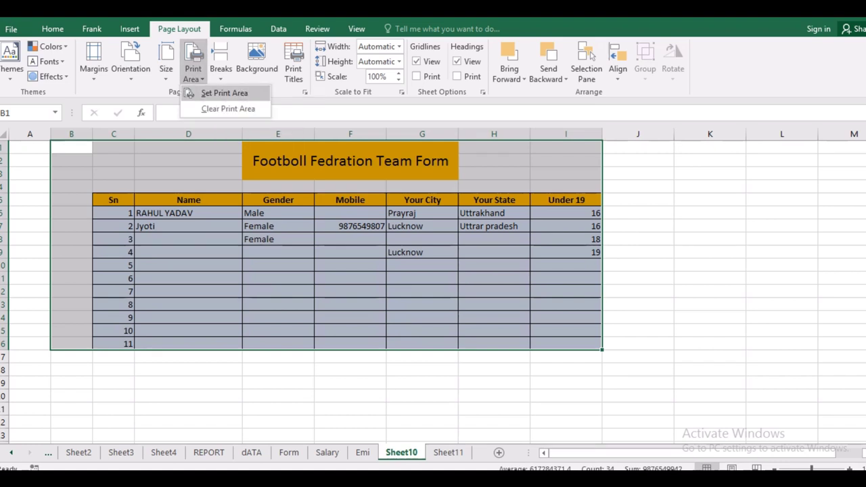
click(217, 93)
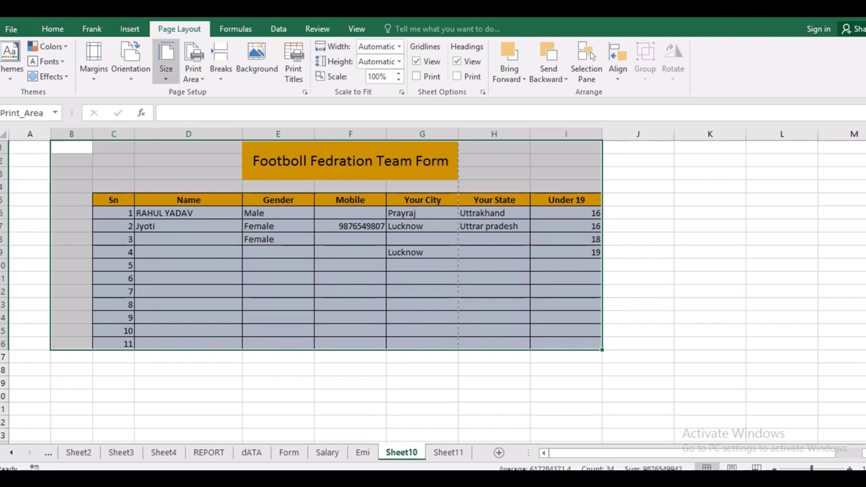
Step: Switch the page orientation to landscape
click(131, 68)
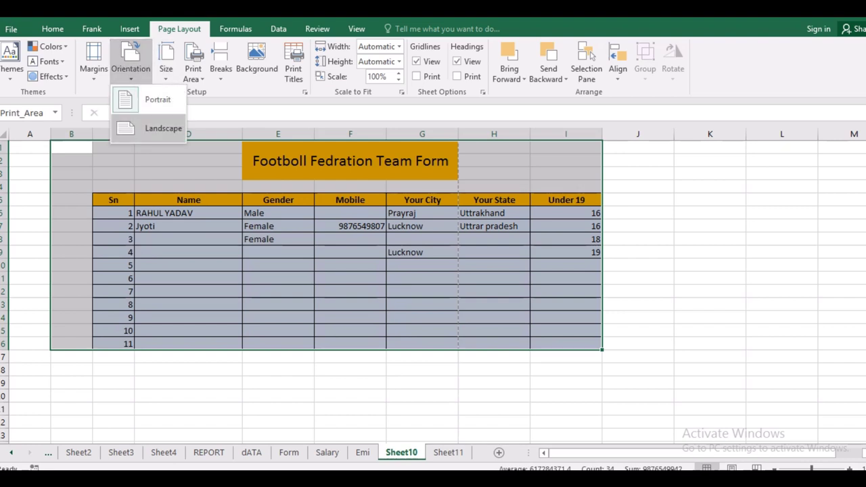
click(163, 127)
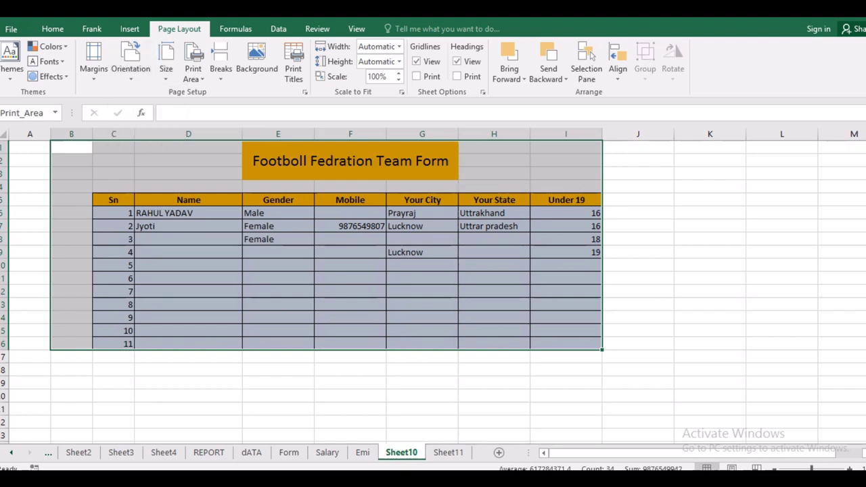
click(350, 213)
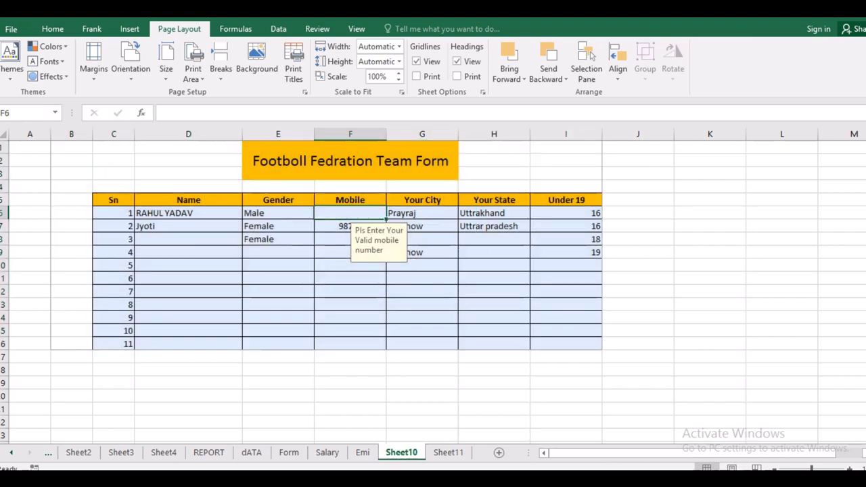
key(ctrl+p)
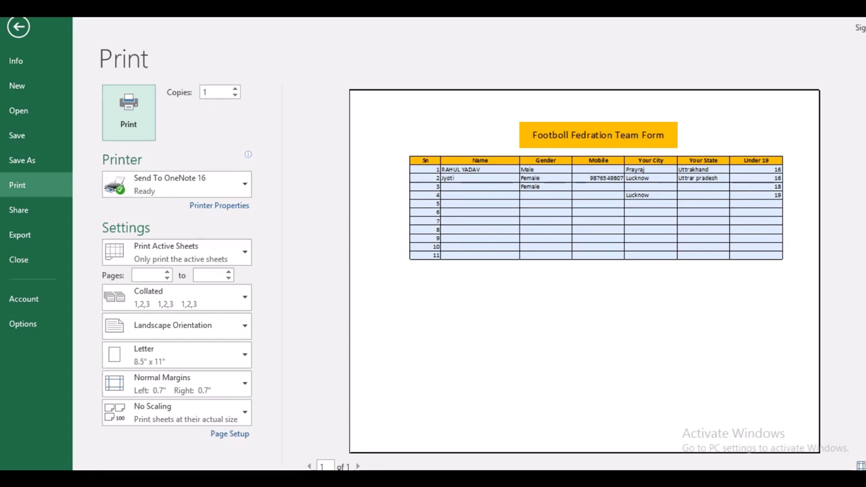
key(Escape)
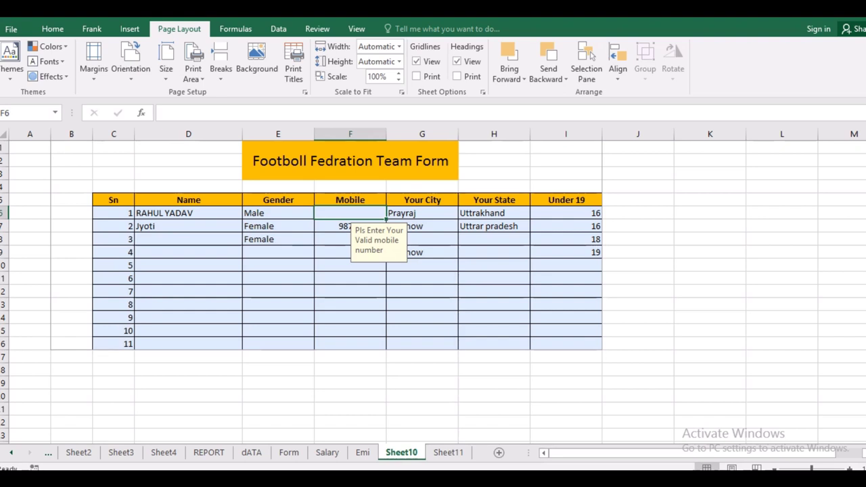
click(188, 369)
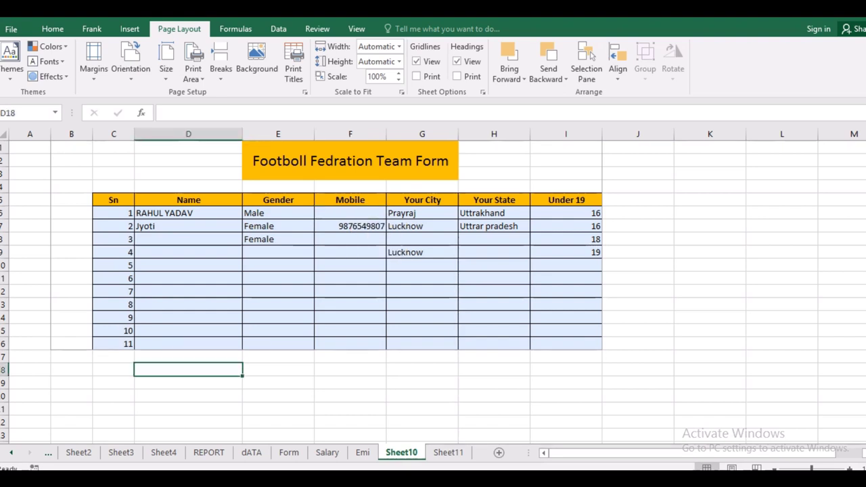
key(ctrl+p)
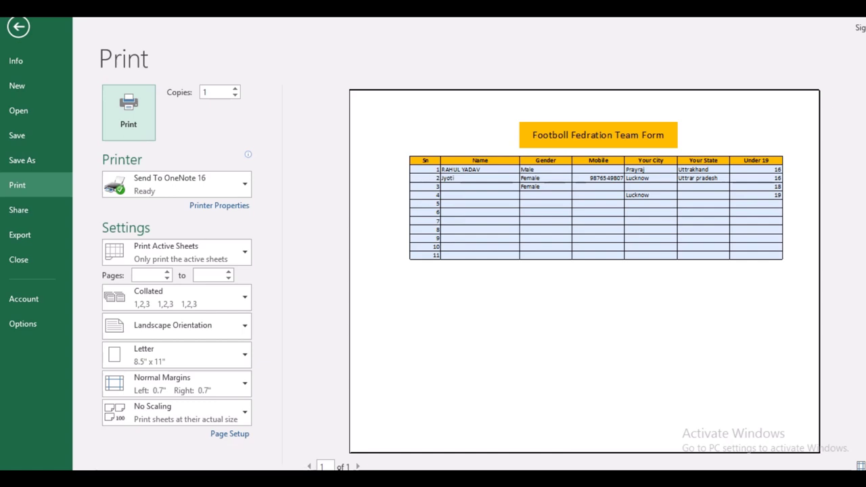
key(Escape)
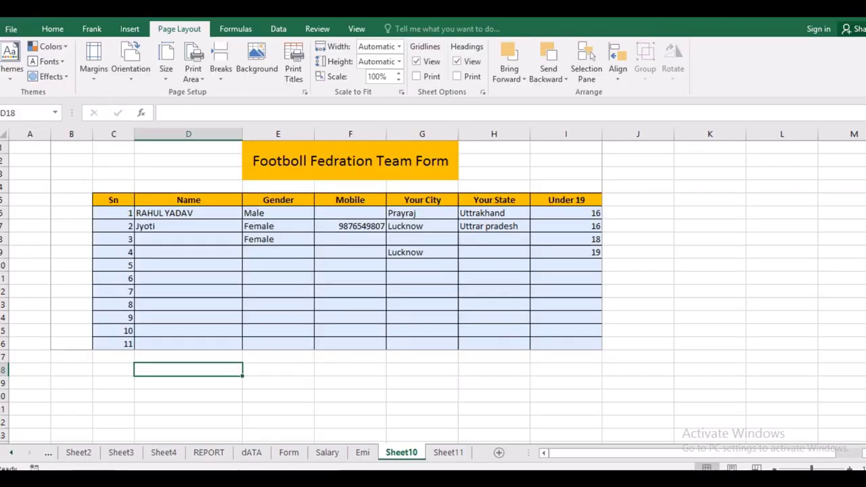
click(422, 368)
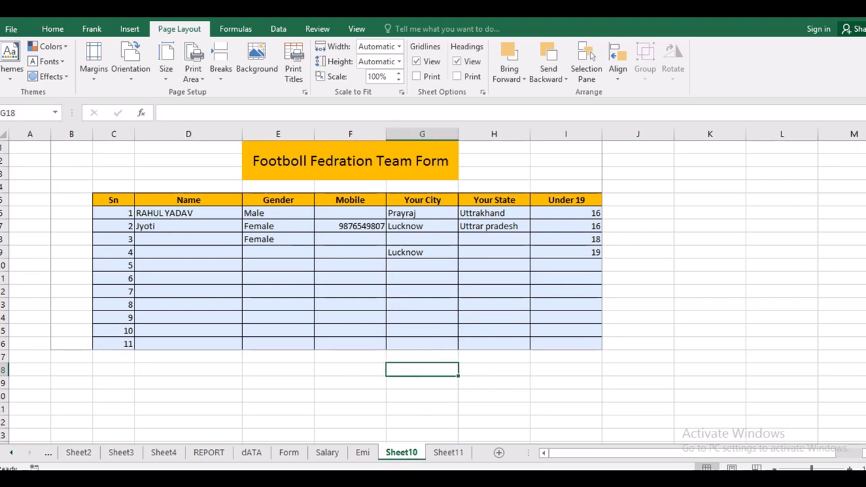
click(277, 369)
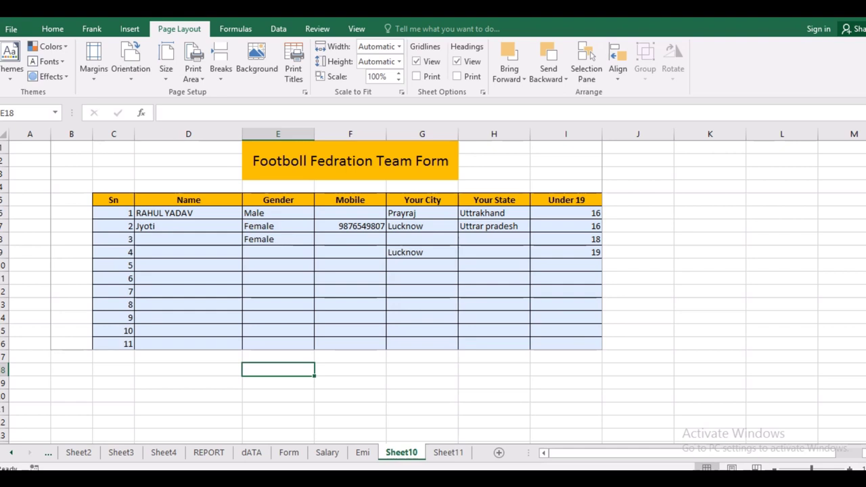
click(350, 369)
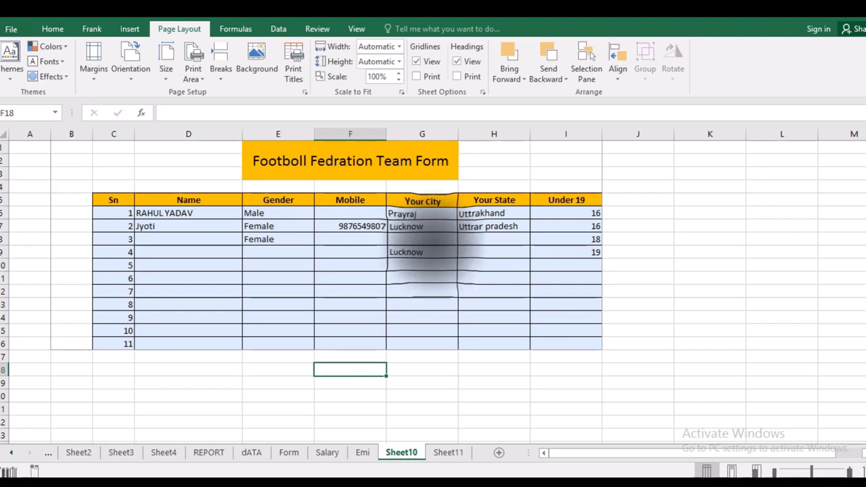